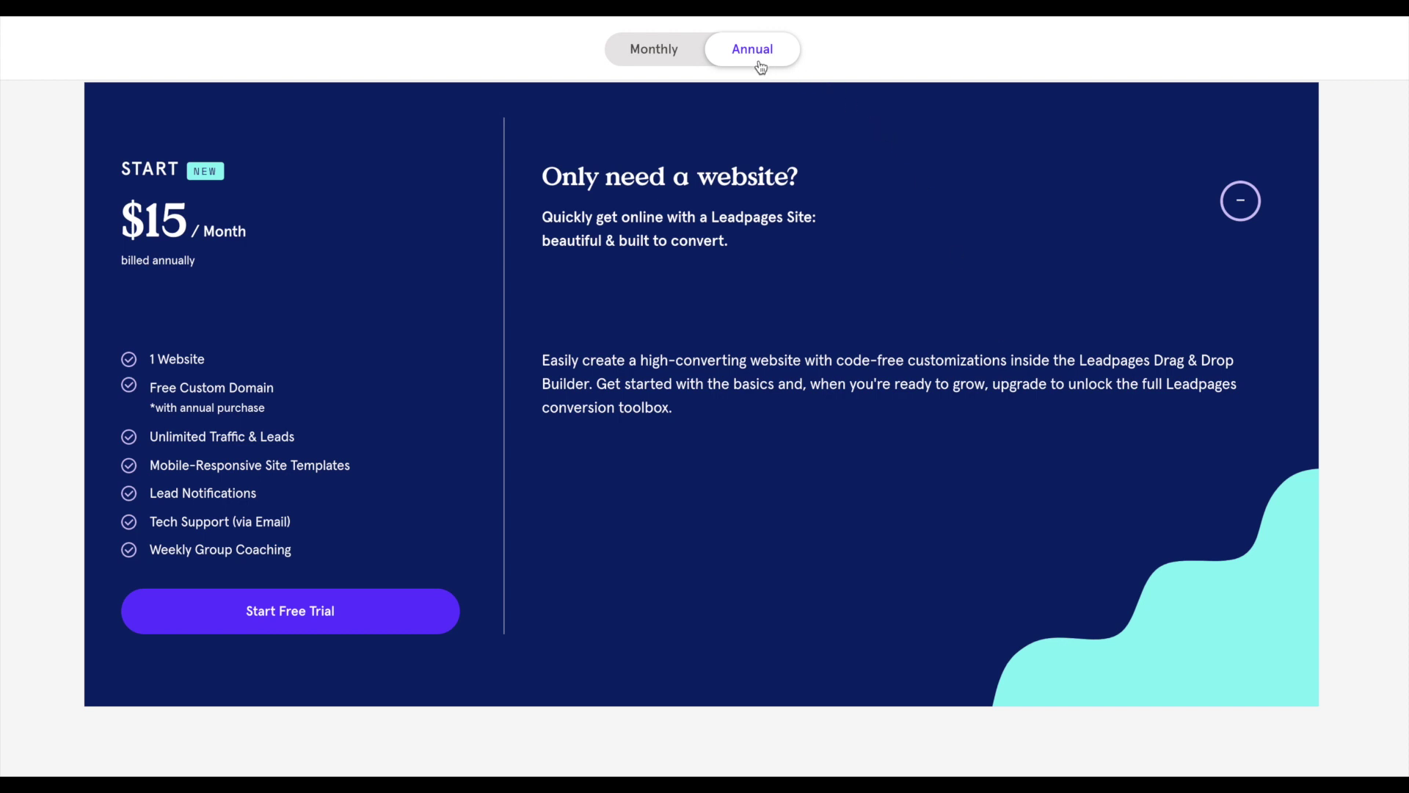
{"action": "left_click", "coordinate": [664, 55]}
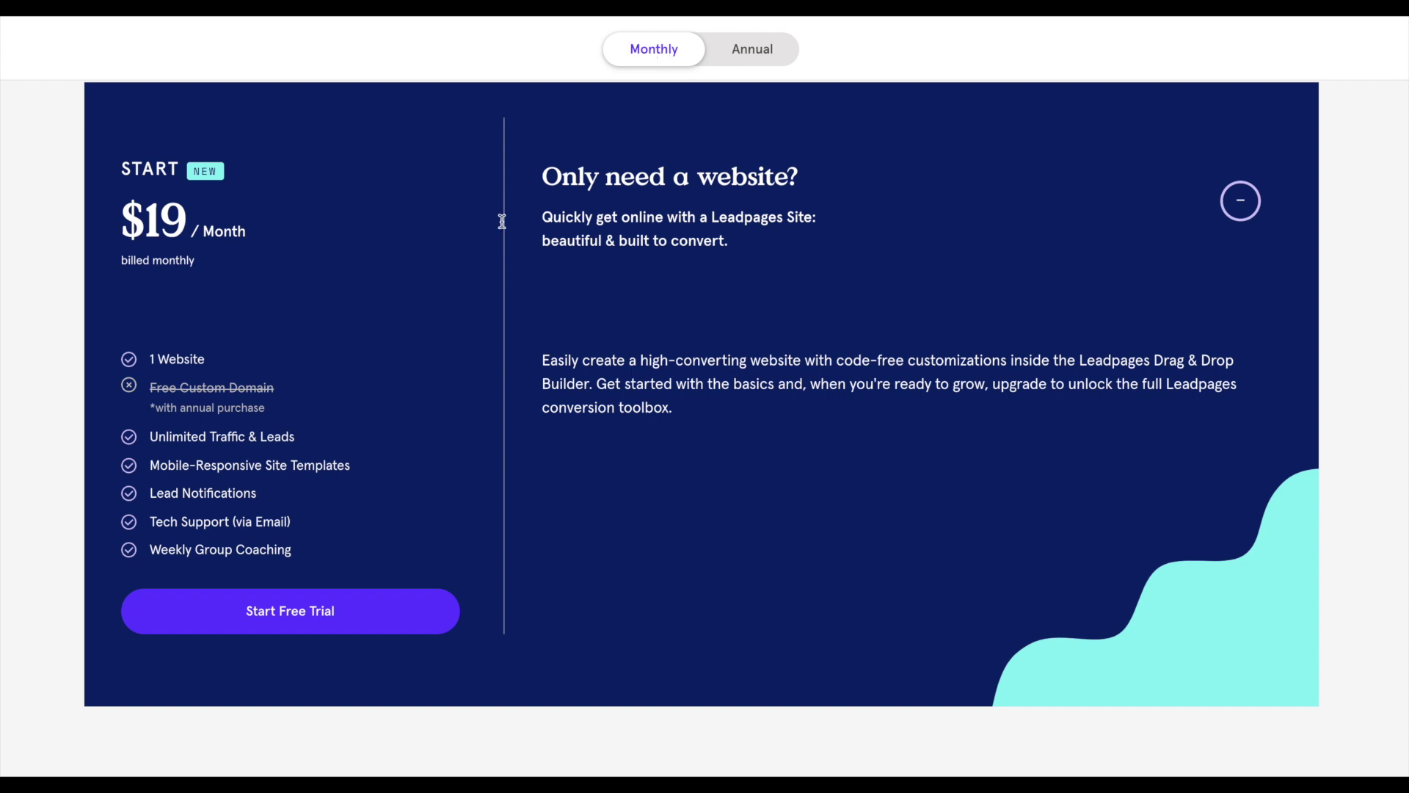
{"action": "left_click", "coordinate": [766, 61]}
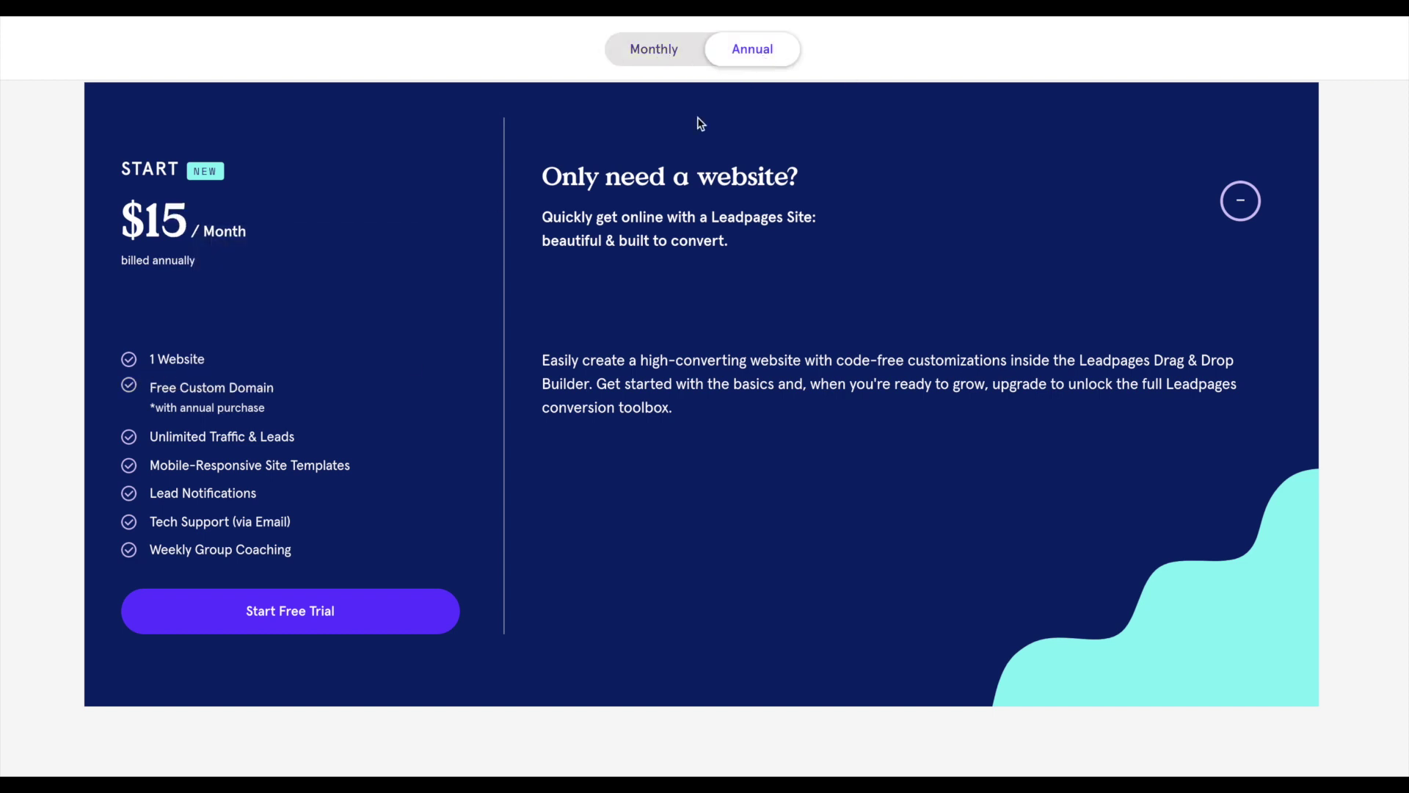
{"action": "mouse_move", "coordinate": [242, 389]}
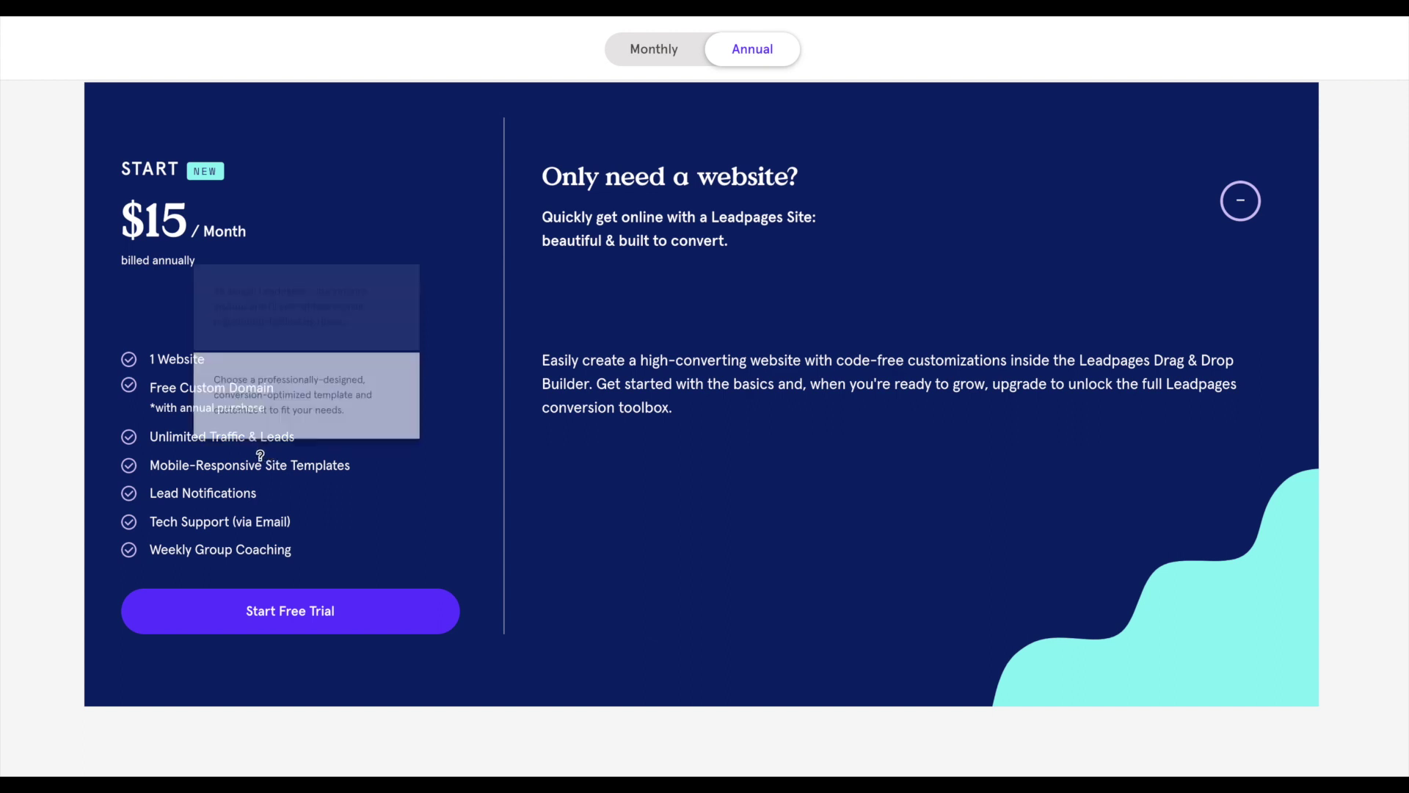
{"action": "mouse_move", "coordinate": [258, 443]}
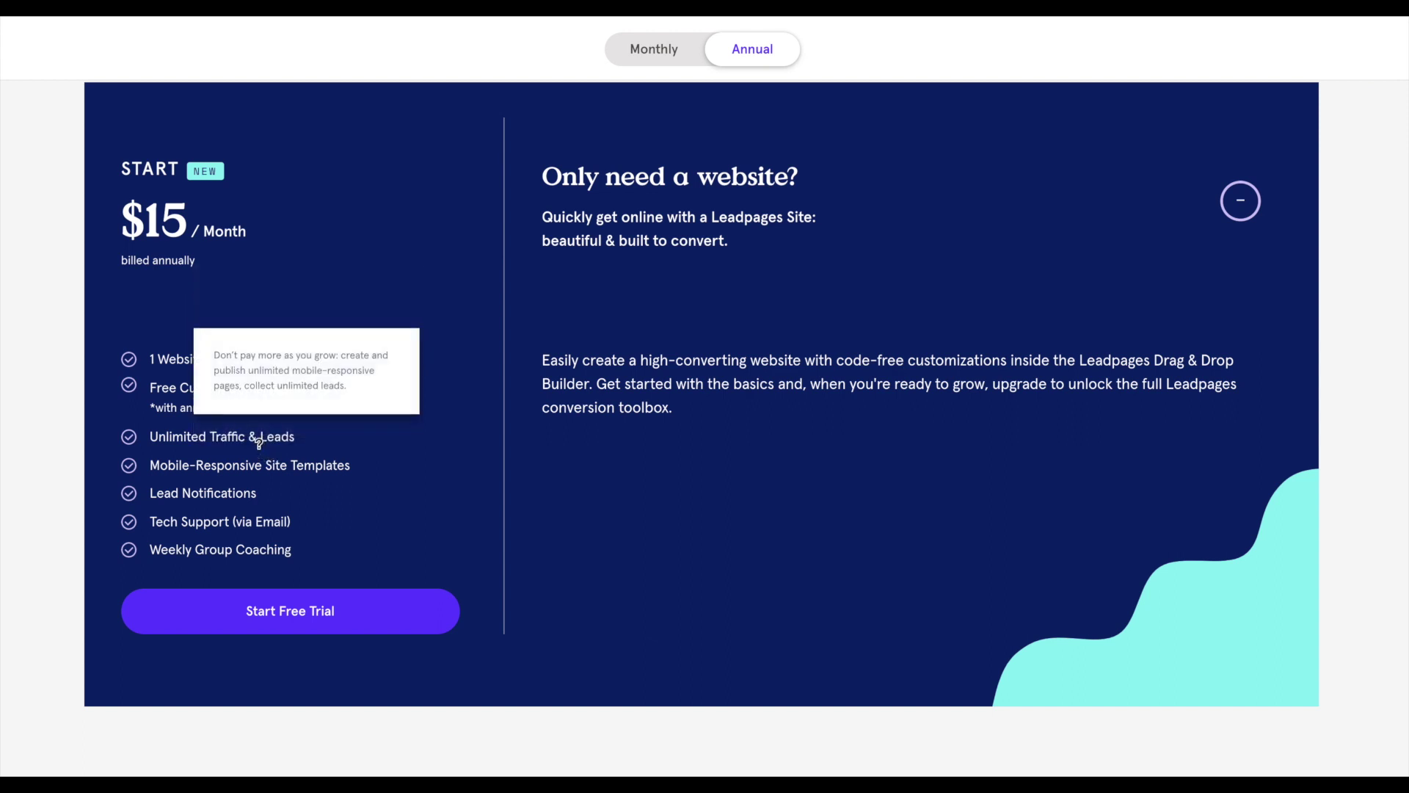
{"action": "mouse_move", "coordinate": [282, 465]}
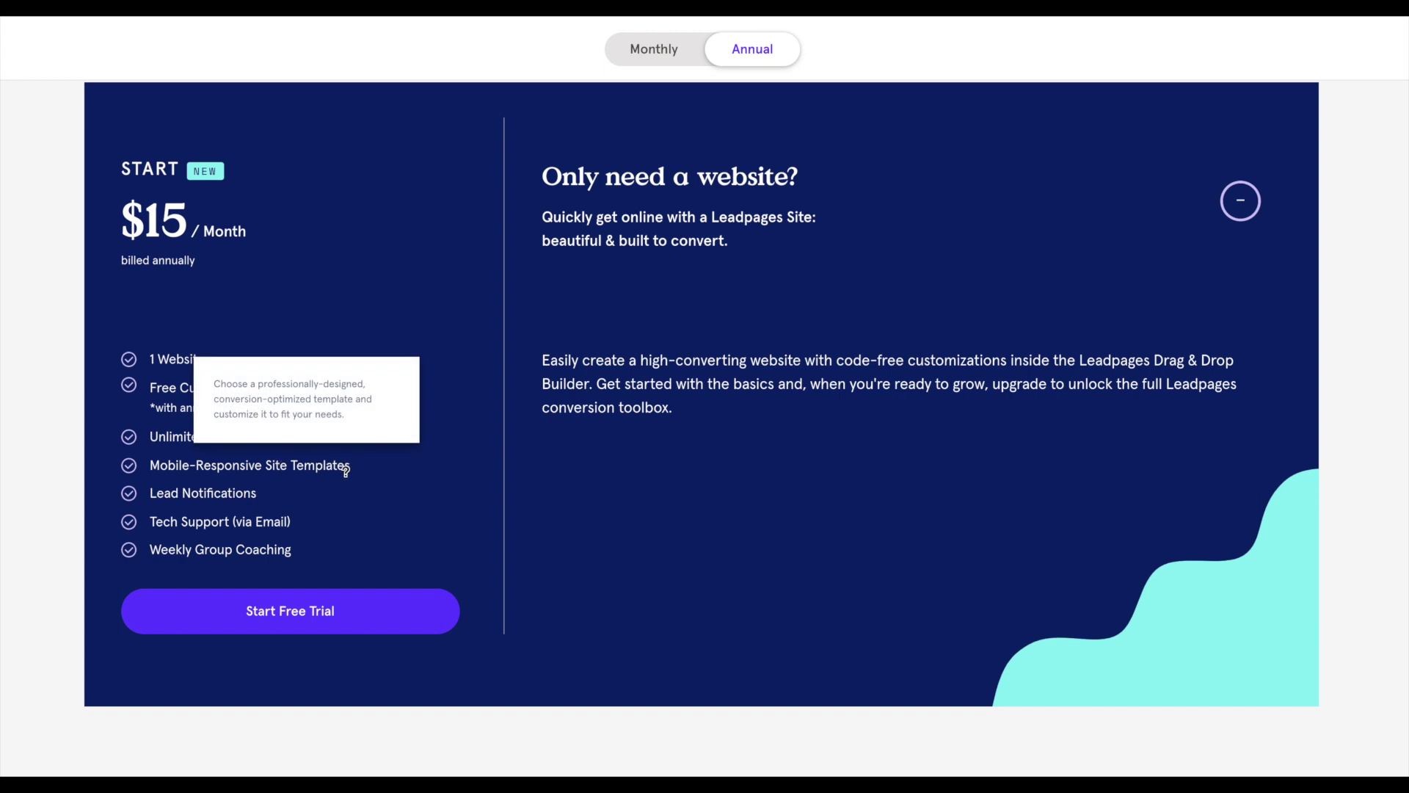
{"action": "mouse_move", "coordinate": [244, 496]}
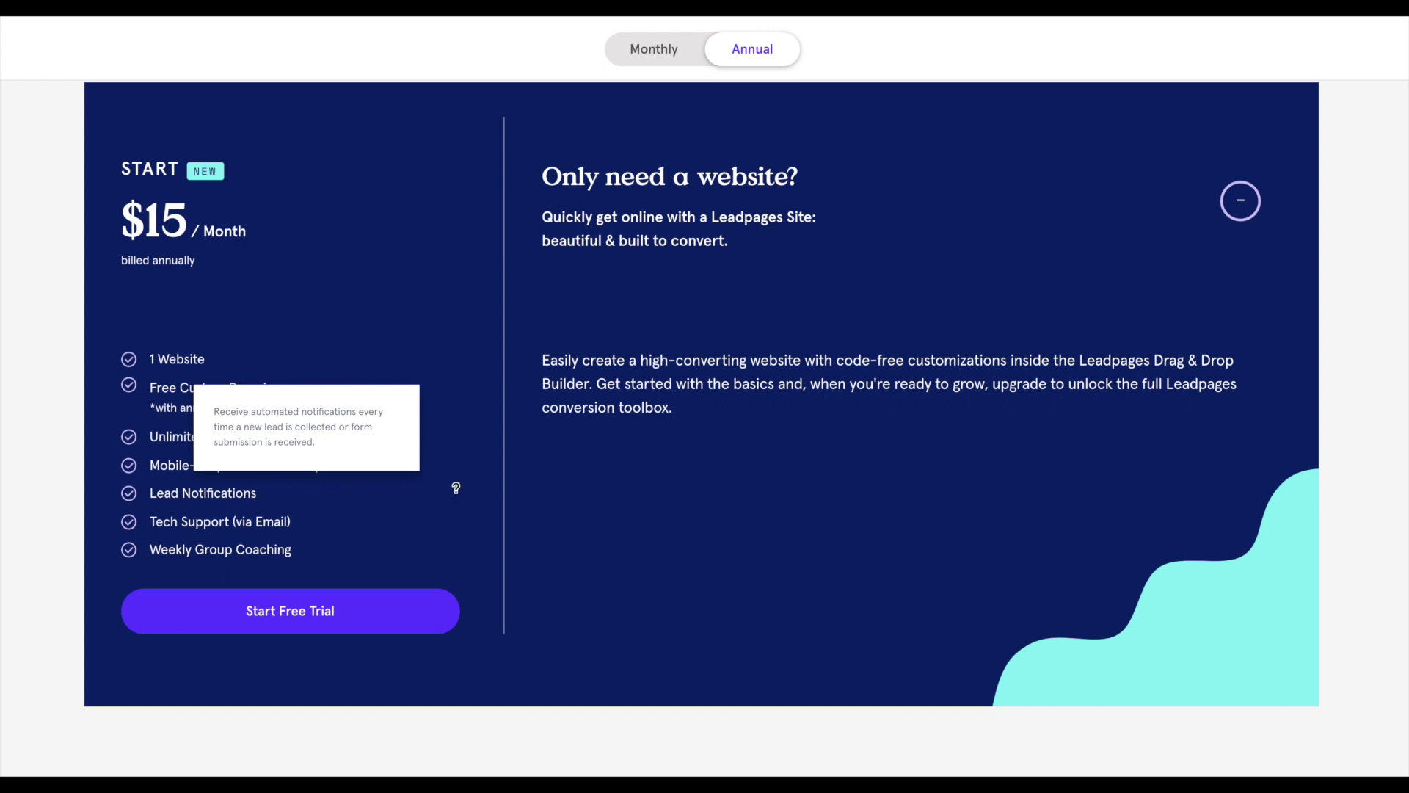
{"action": "mouse_move", "coordinate": [278, 556]}
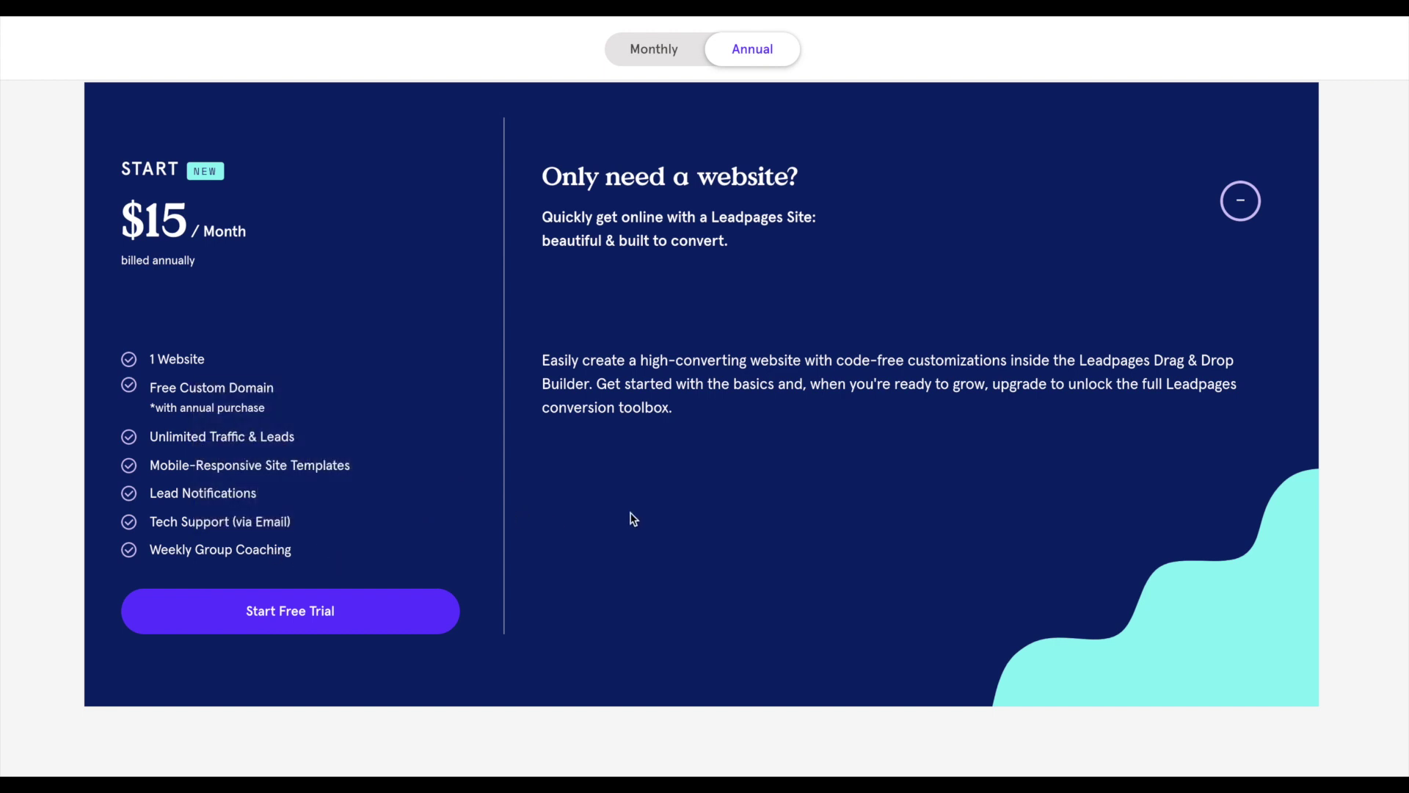
Scroll up past the Standard, Pro and Advanced plans to the All Templates site gallery
{"action": "scroll", "coordinate": [633, 519], "scroll_direction": "up", "scroll_amount": 3}
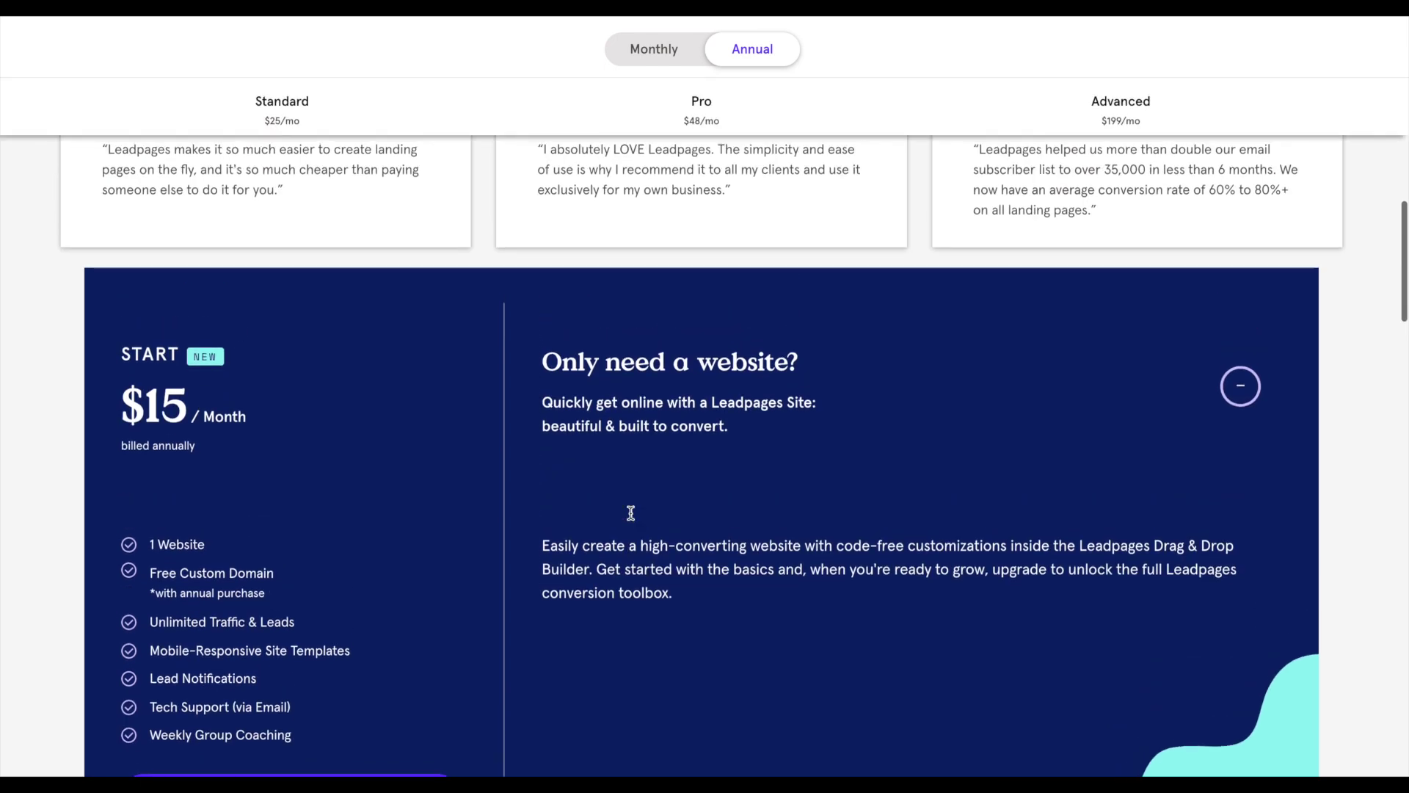
{"action": "scroll", "coordinate": [630, 513], "scroll_direction": "up", "scroll_amount": 10}
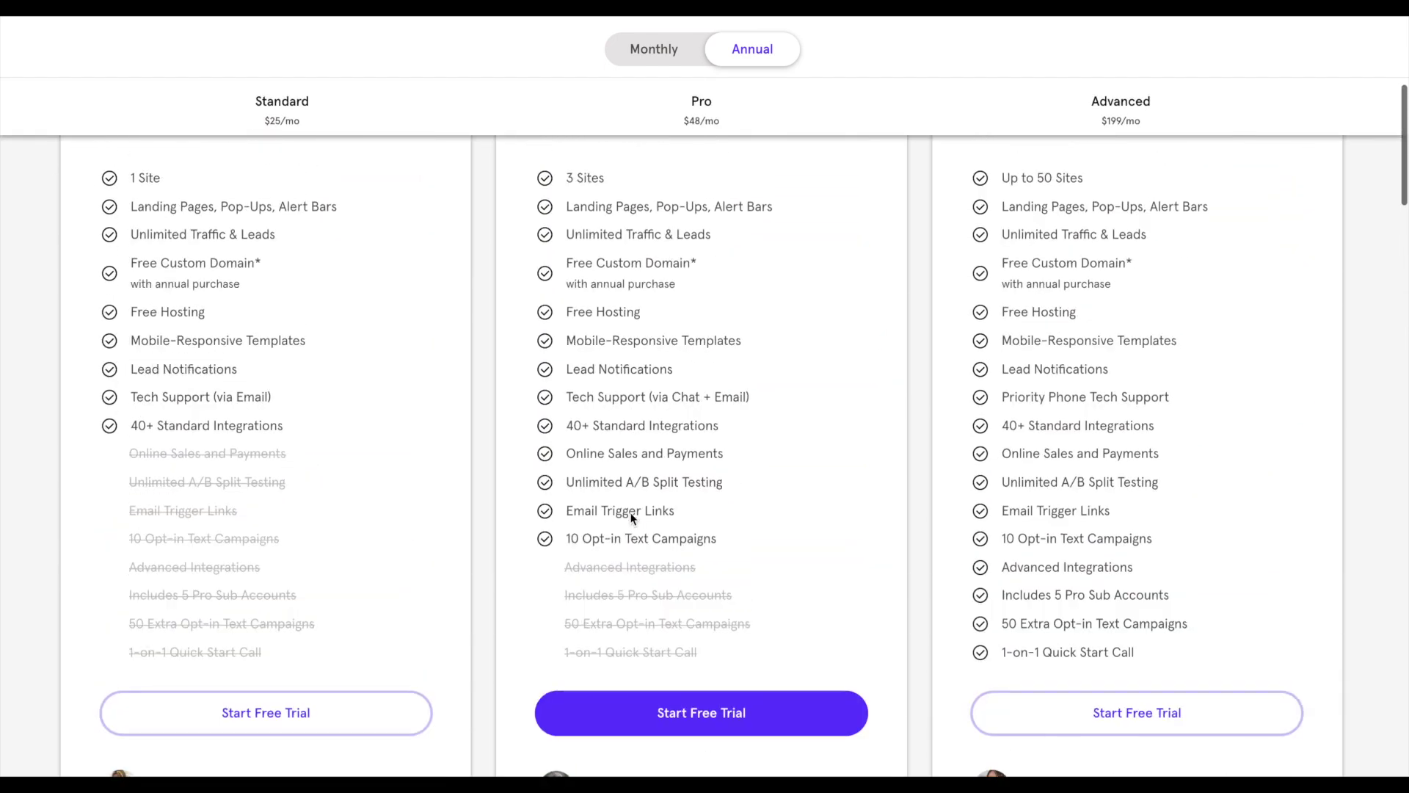
{"action": "scroll", "coordinate": [632, 517], "scroll_direction": "up", "scroll_amount": 5}
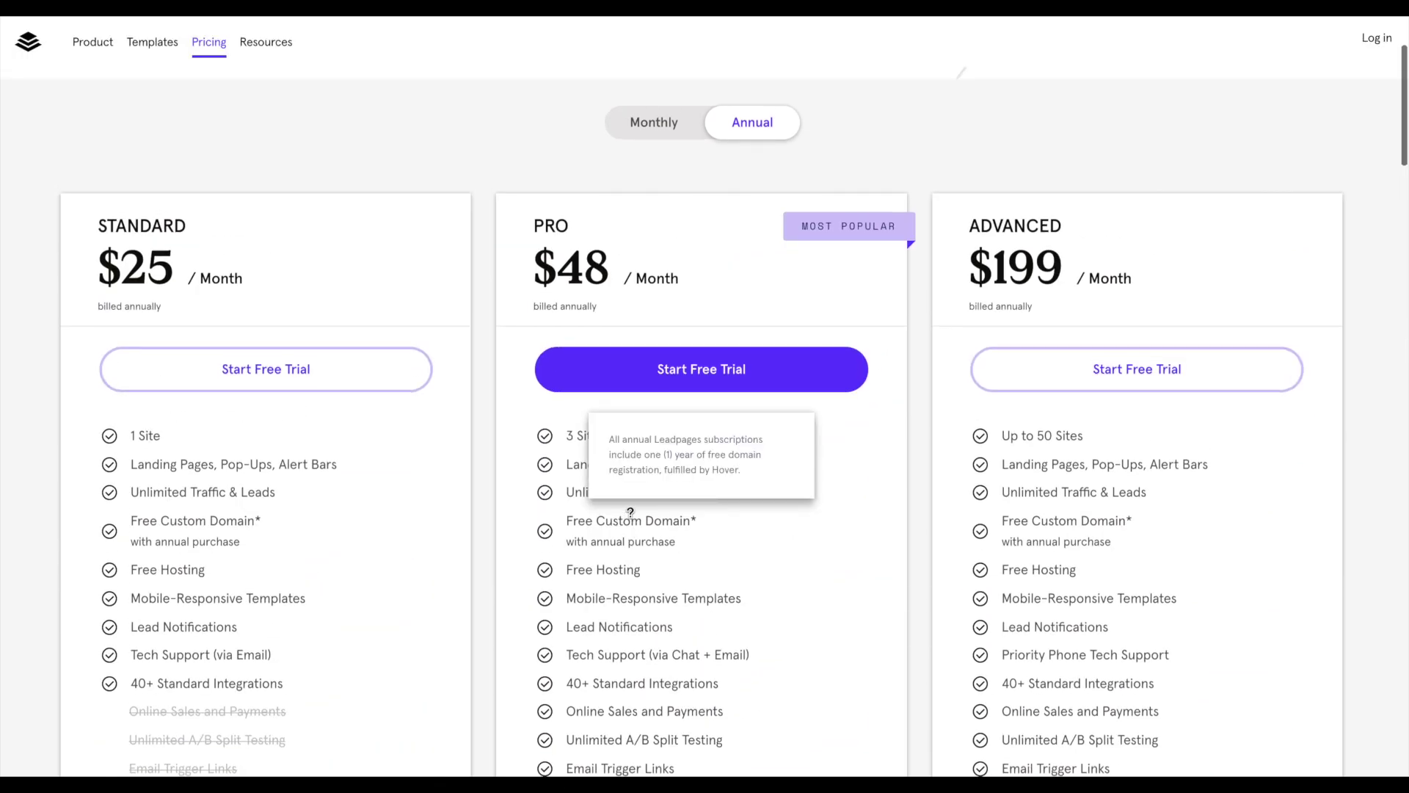
{"action": "scroll", "coordinate": [629, 511], "scroll_direction": "down", "scroll_amount": 1}
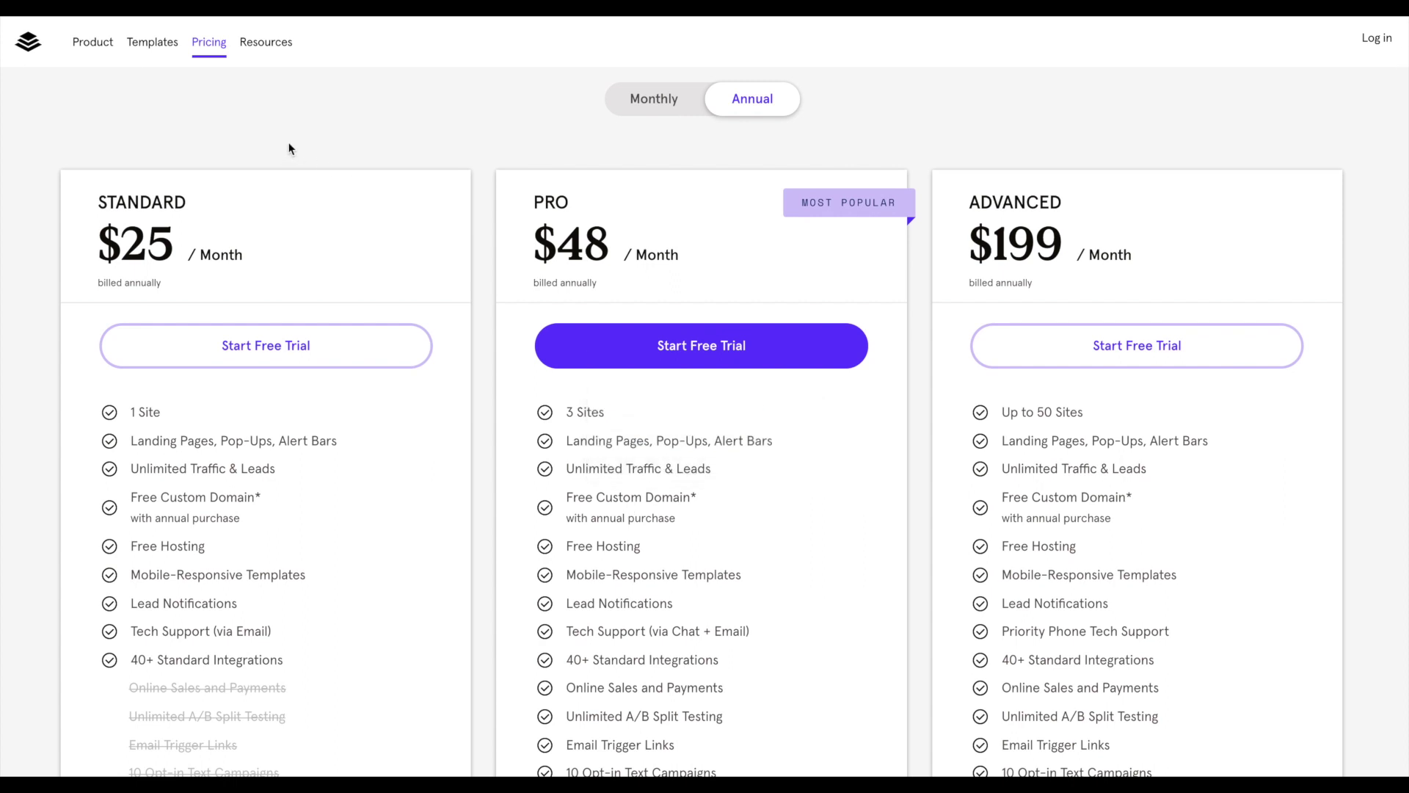
{"action": "scroll", "coordinate": [483, 502], "scroll_direction": "down", "scroll_amount": 1}
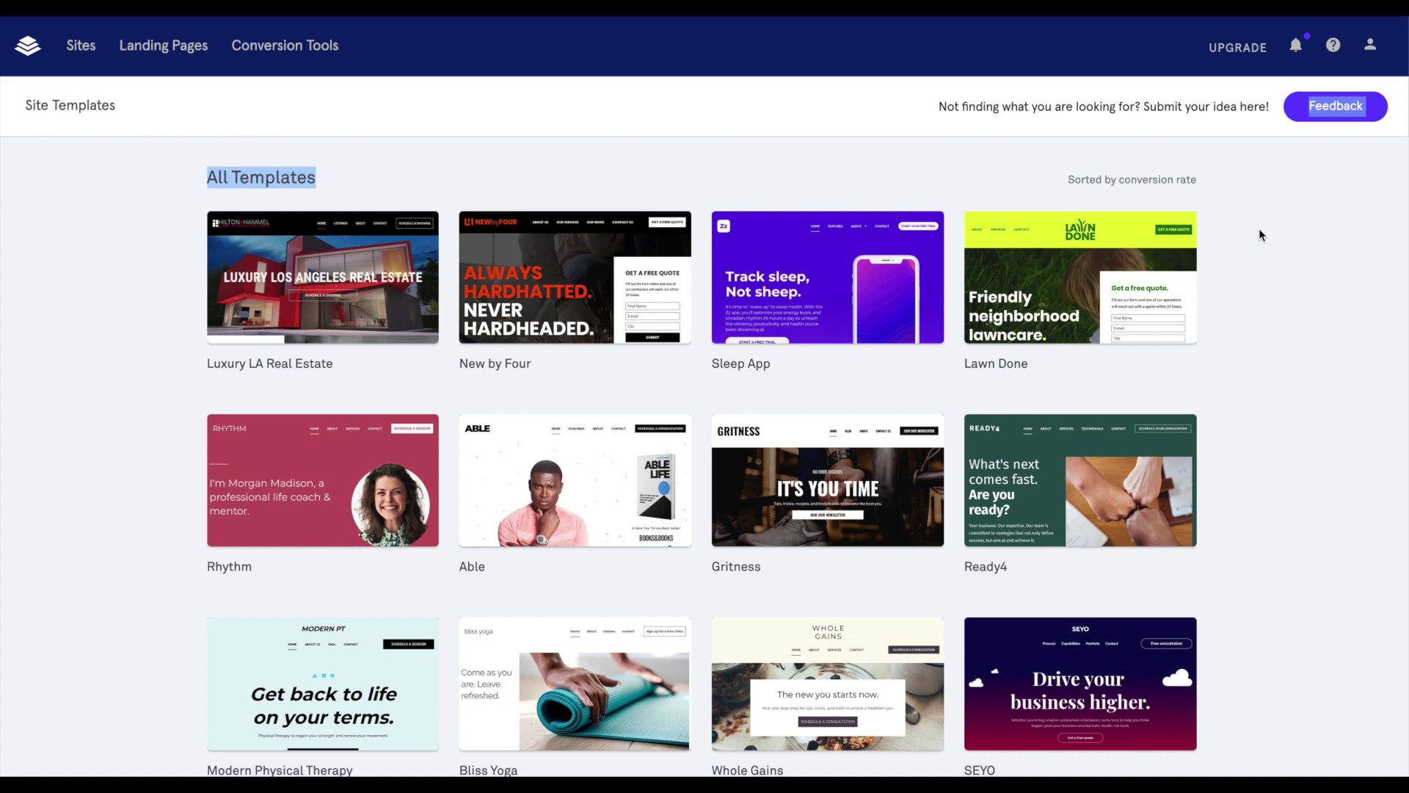
{"action": "left_click", "coordinate": [1260, 235]}
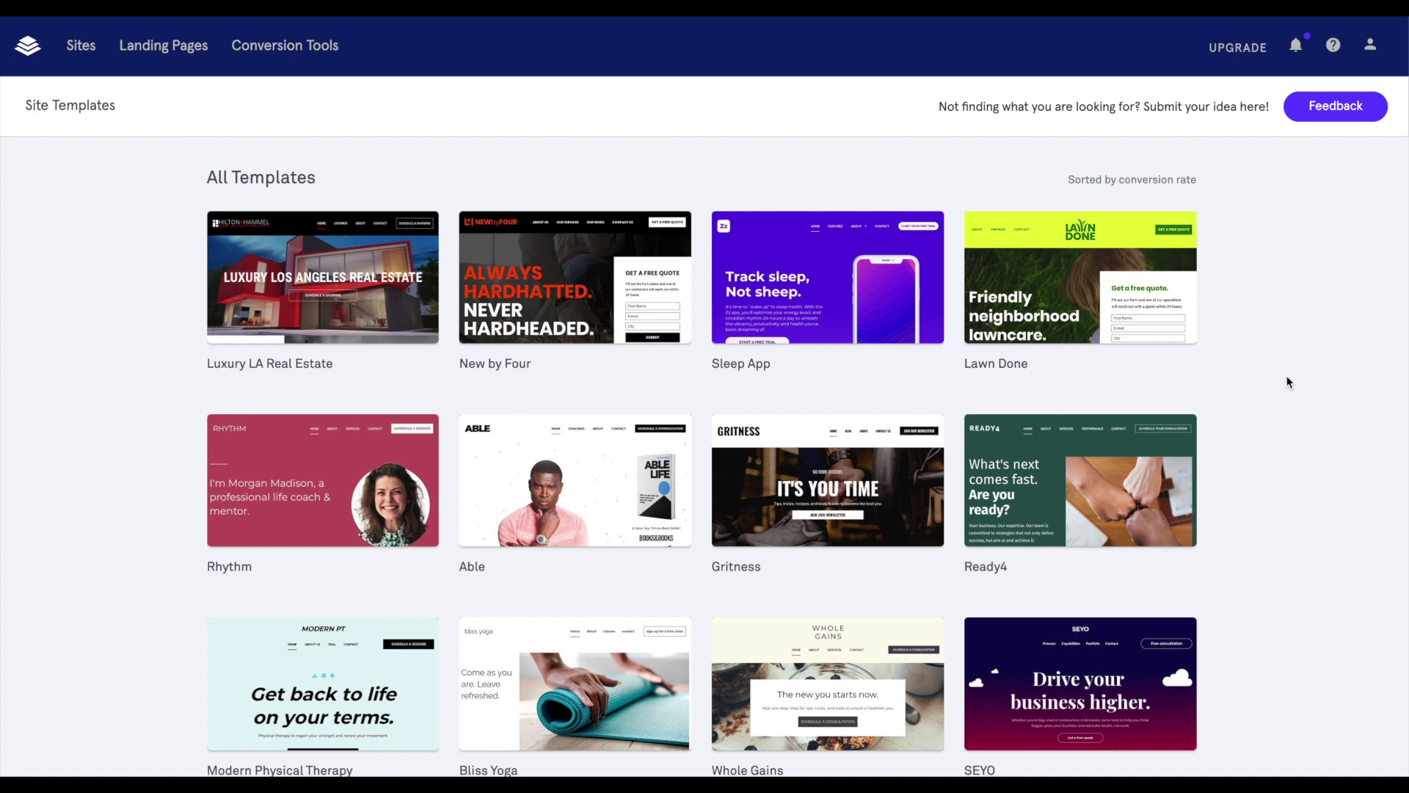
{"action": "scroll", "coordinate": [1290, 382], "scroll_direction": "down", "scroll_amount": 2}
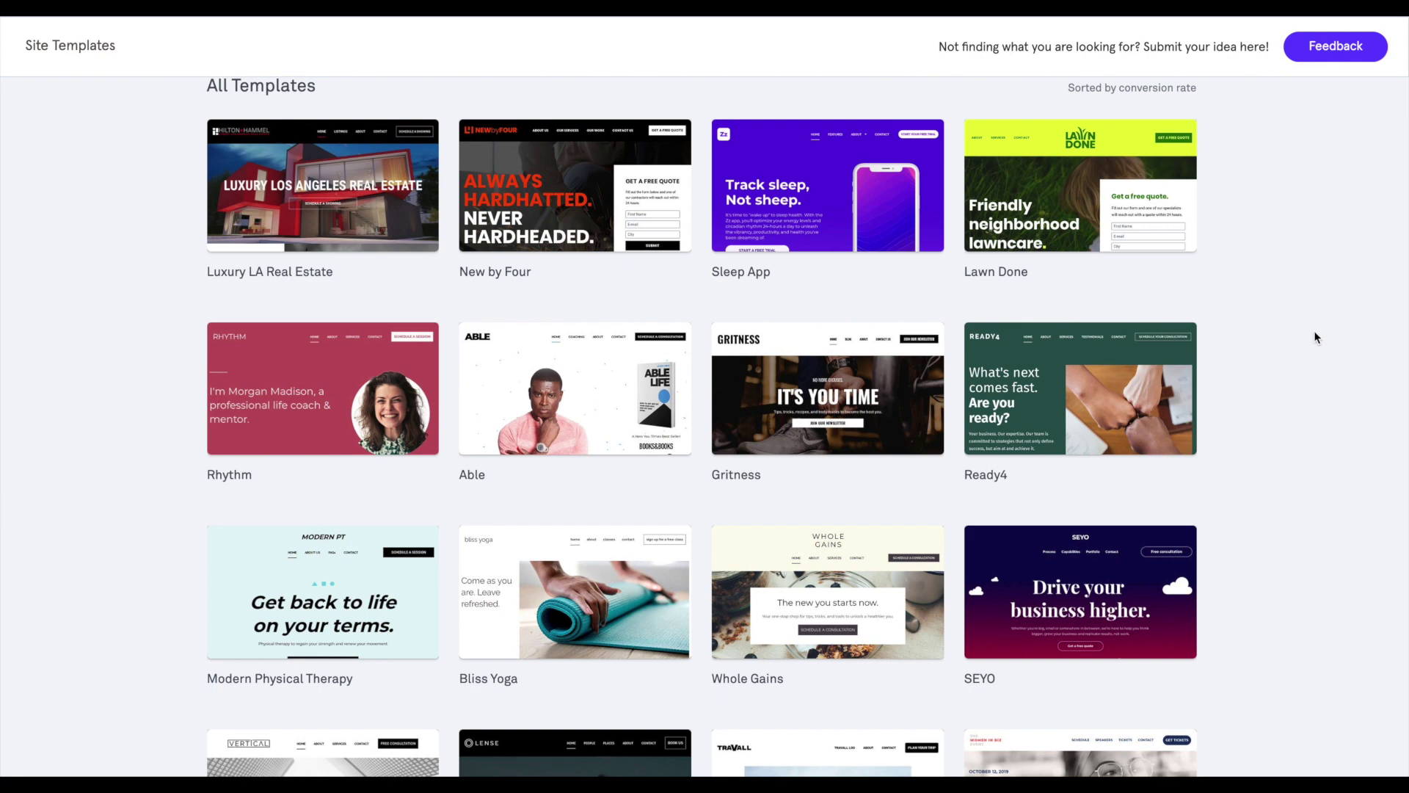
Scroll down the All Templates gallery past designs like Vertical, Travall and Event Full
{"action": "mouse_move", "coordinate": [1101, 187]}
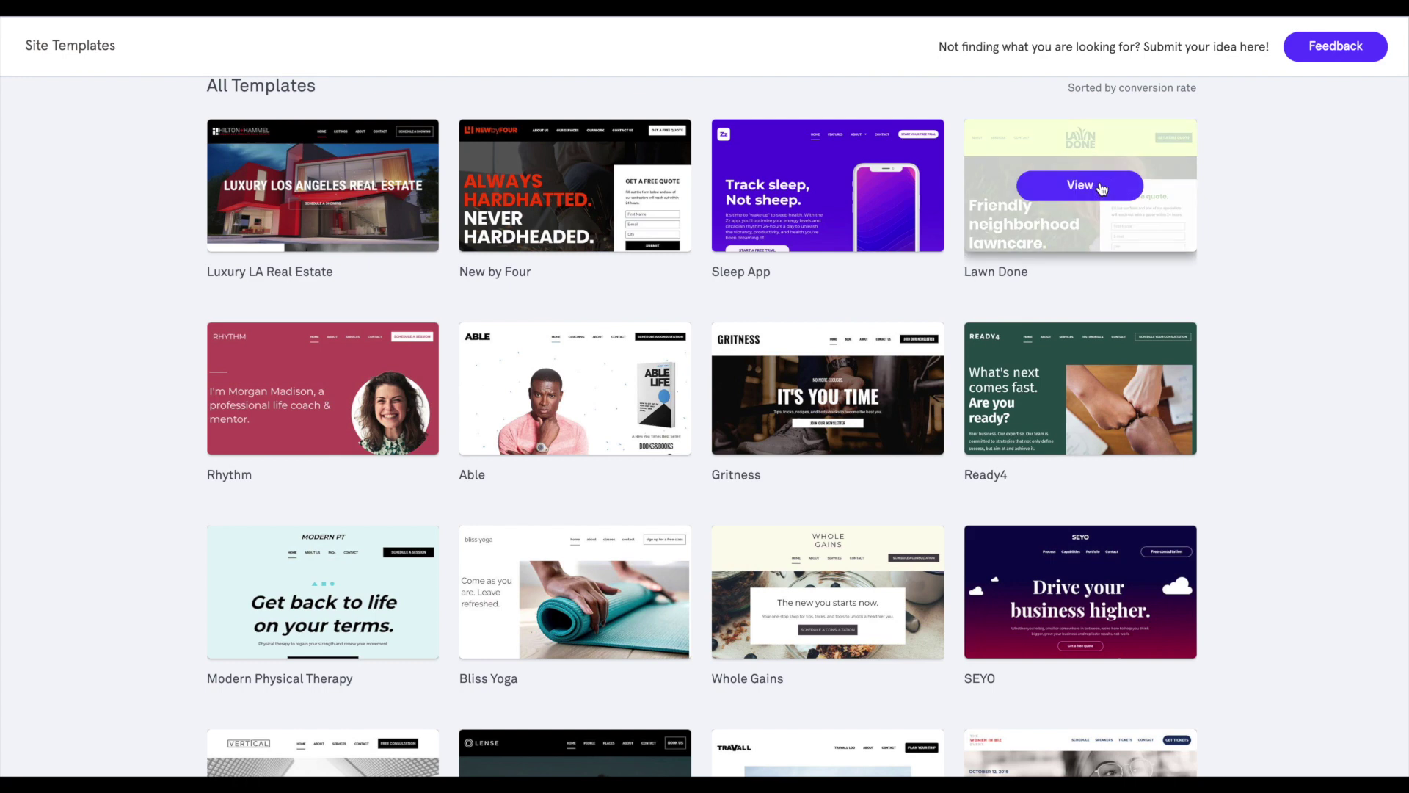
{"action": "mouse_move", "coordinate": [596, 200]}
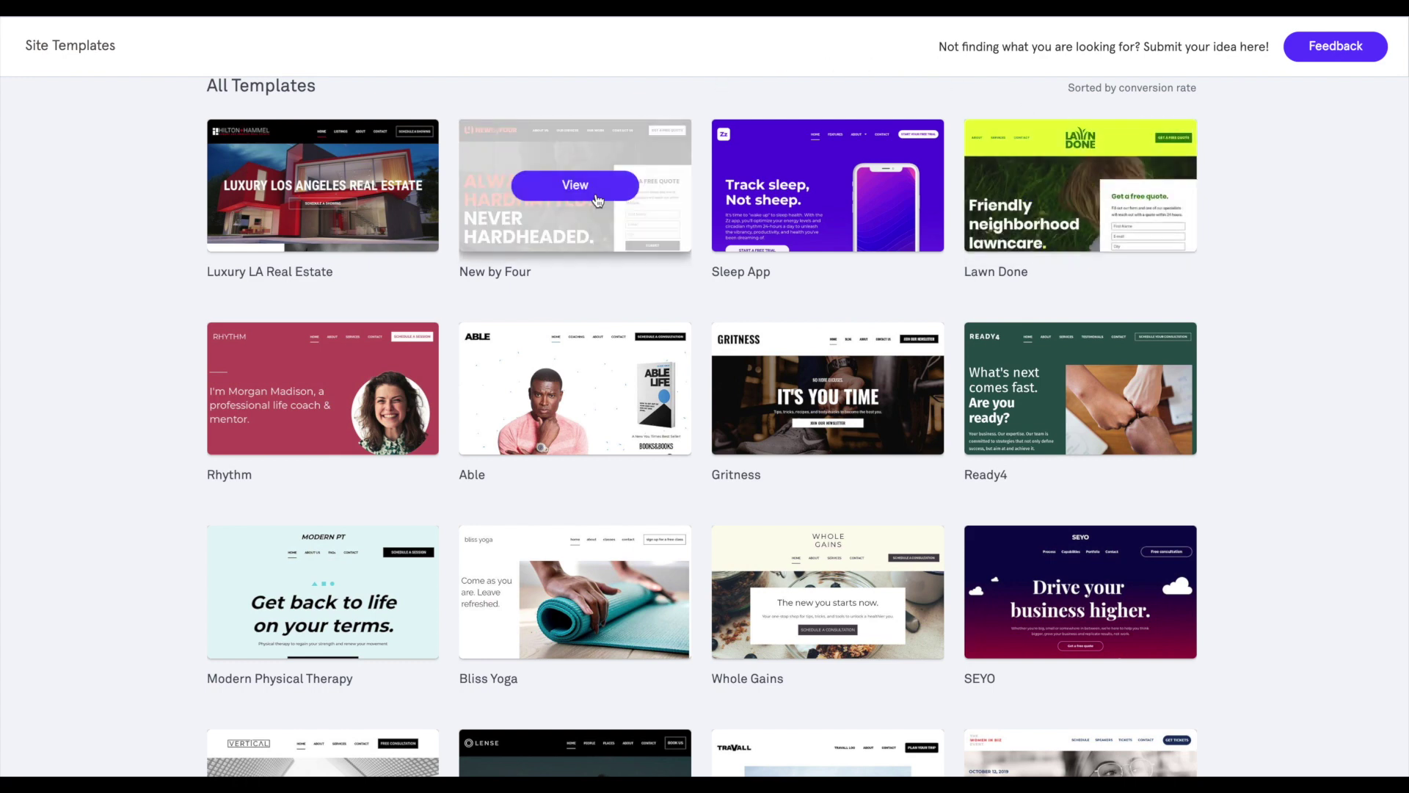
{"action": "mouse_move", "coordinate": [413, 176]}
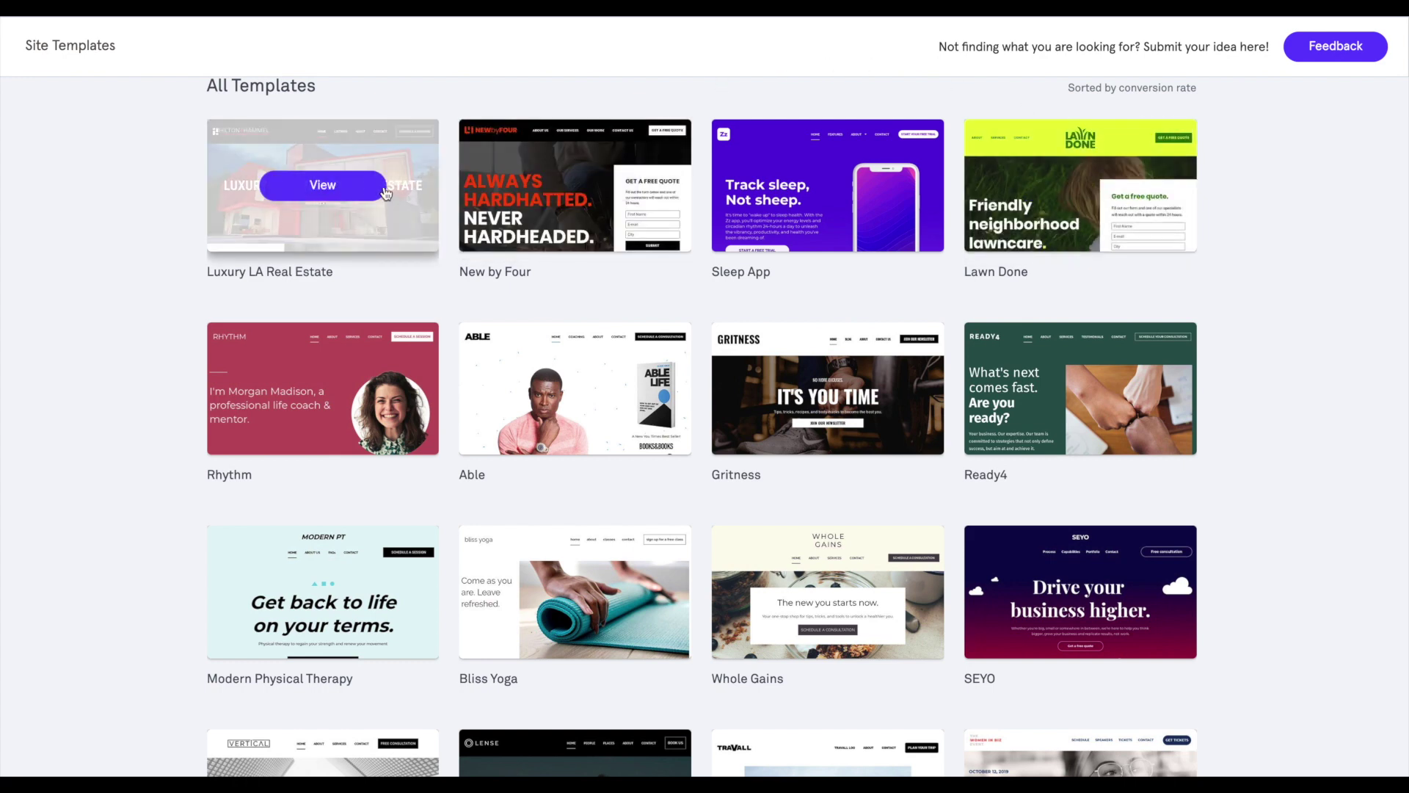
{"action": "mouse_move", "coordinate": [572, 598]}
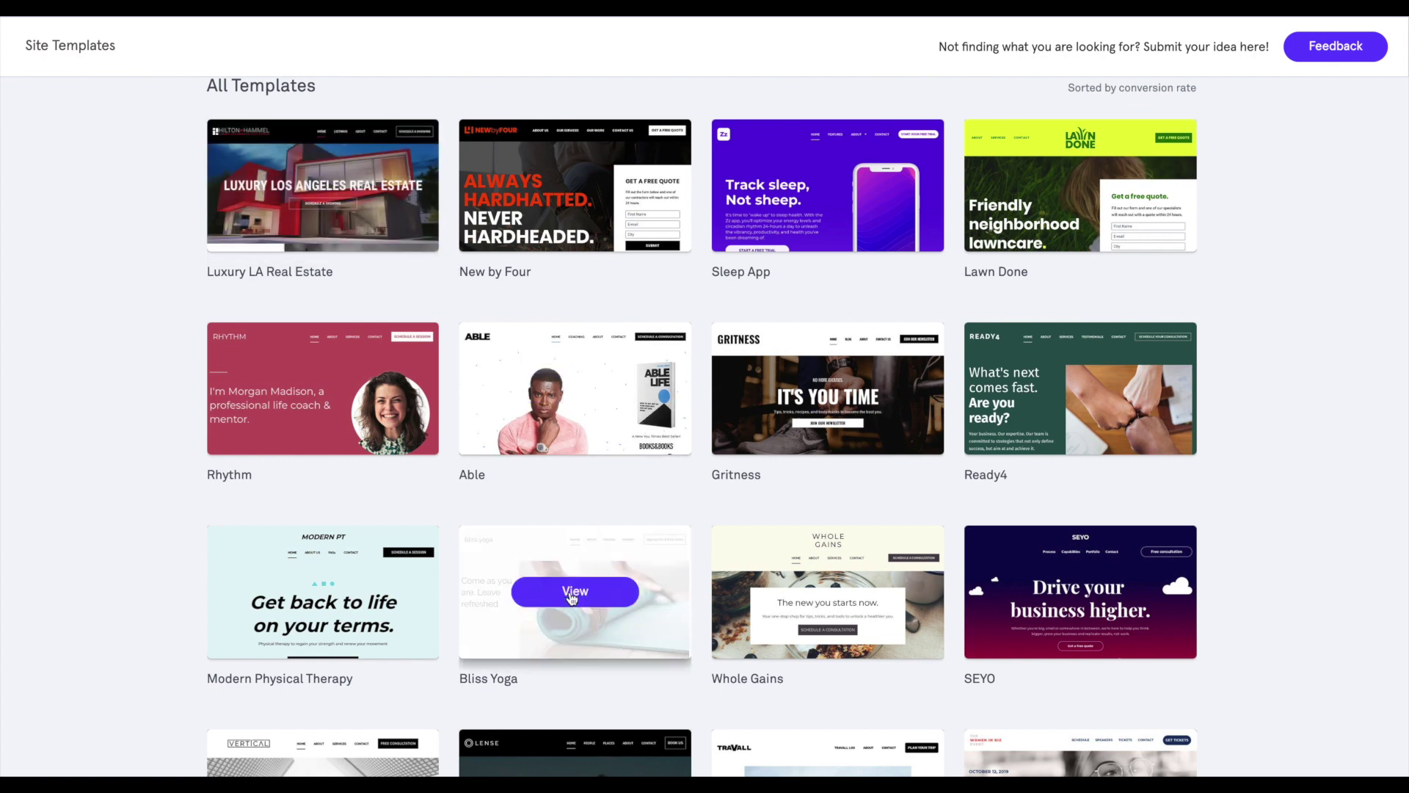
{"action": "scroll", "coordinate": [573, 599], "scroll_direction": "down", "scroll_amount": 6}
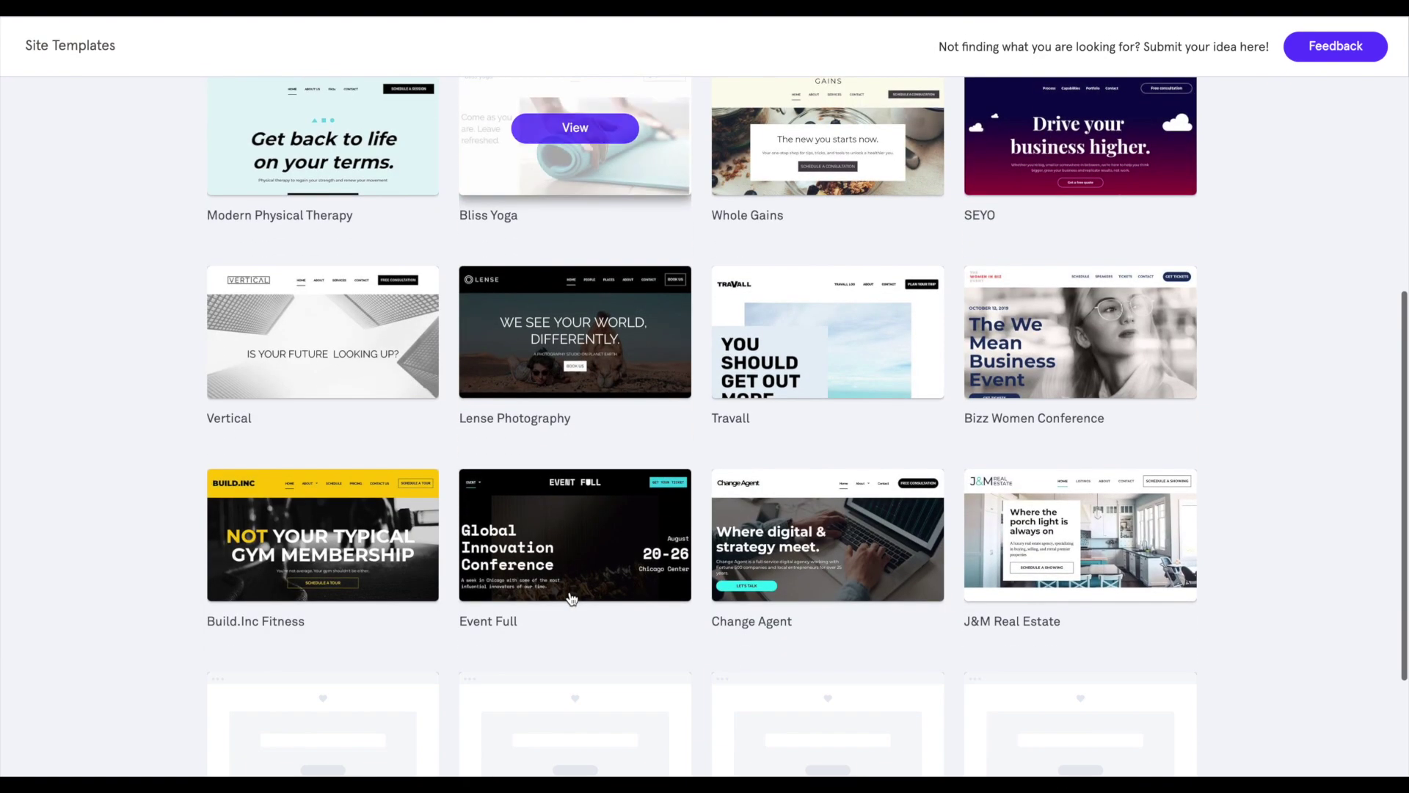
{"action": "scroll", "coordinate": [573, 598], "scroll_direction": "down", "scroll_amount": 4}
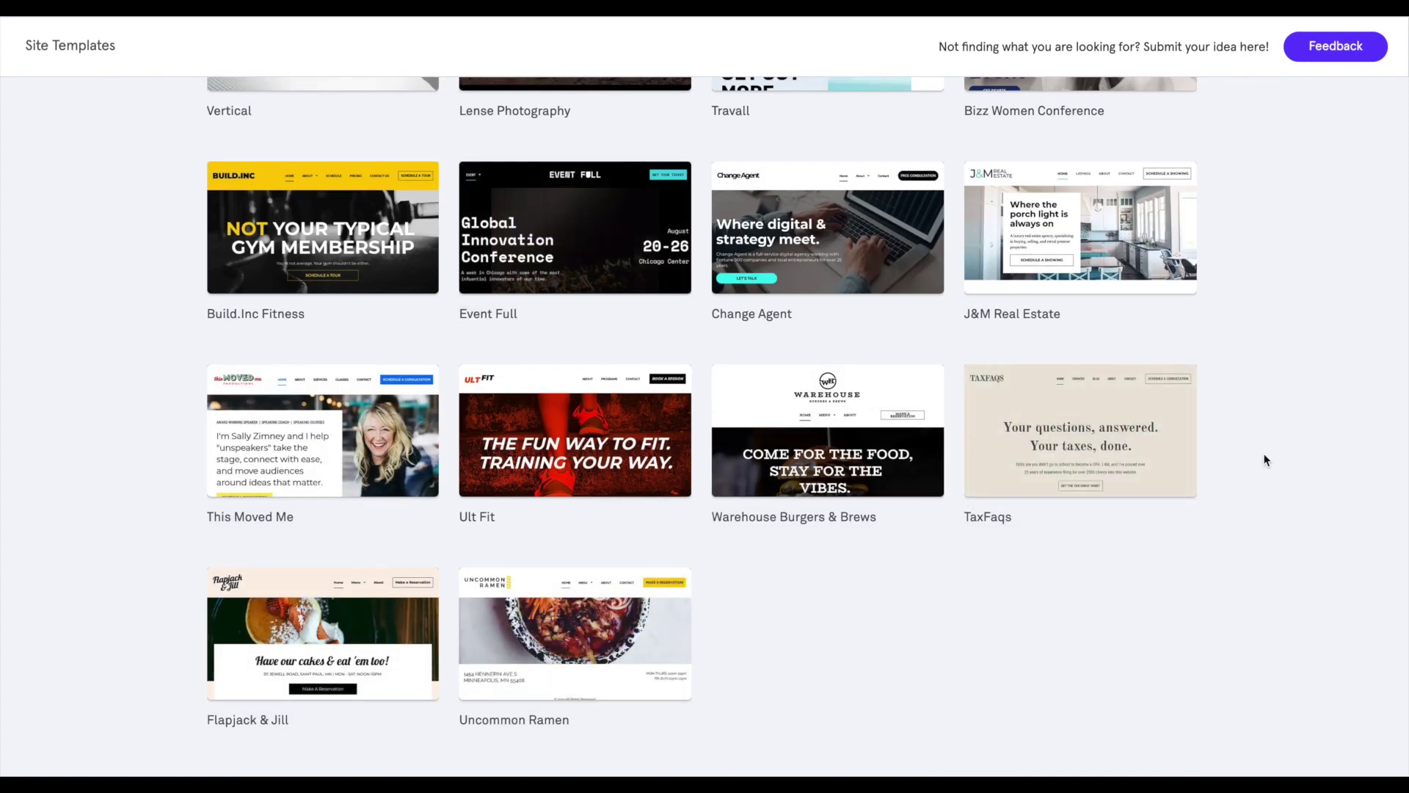
{"action": "mouse_move", "coordinate": [829, 409]}
{"action": "mouse_move", "coordinate": [544, 421]}
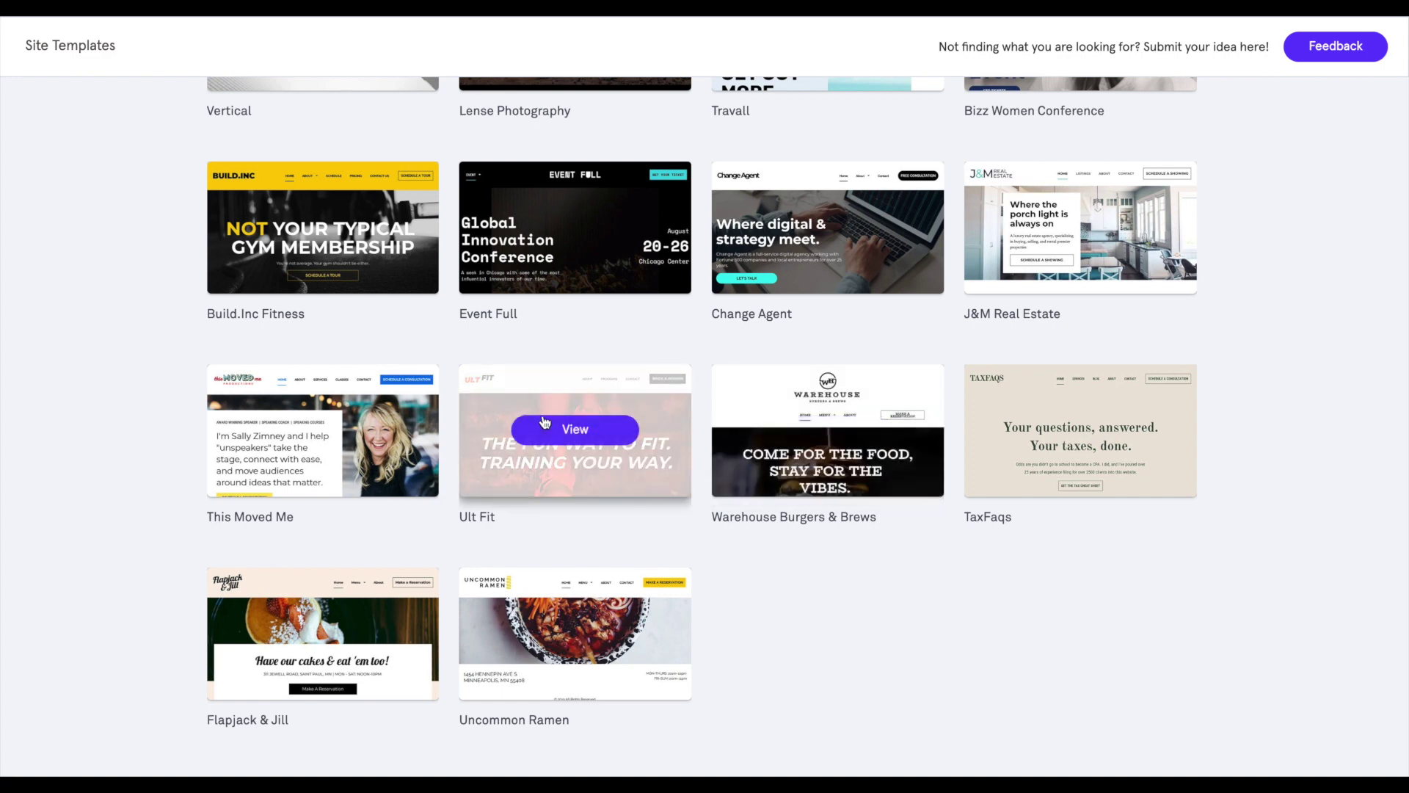
Scroll back through the gallery to bring the Lense Photography template into view
{"action": "scroll", "coordinate": [545, 421], "scroll_direction": "up", "scroll_amount": 3}
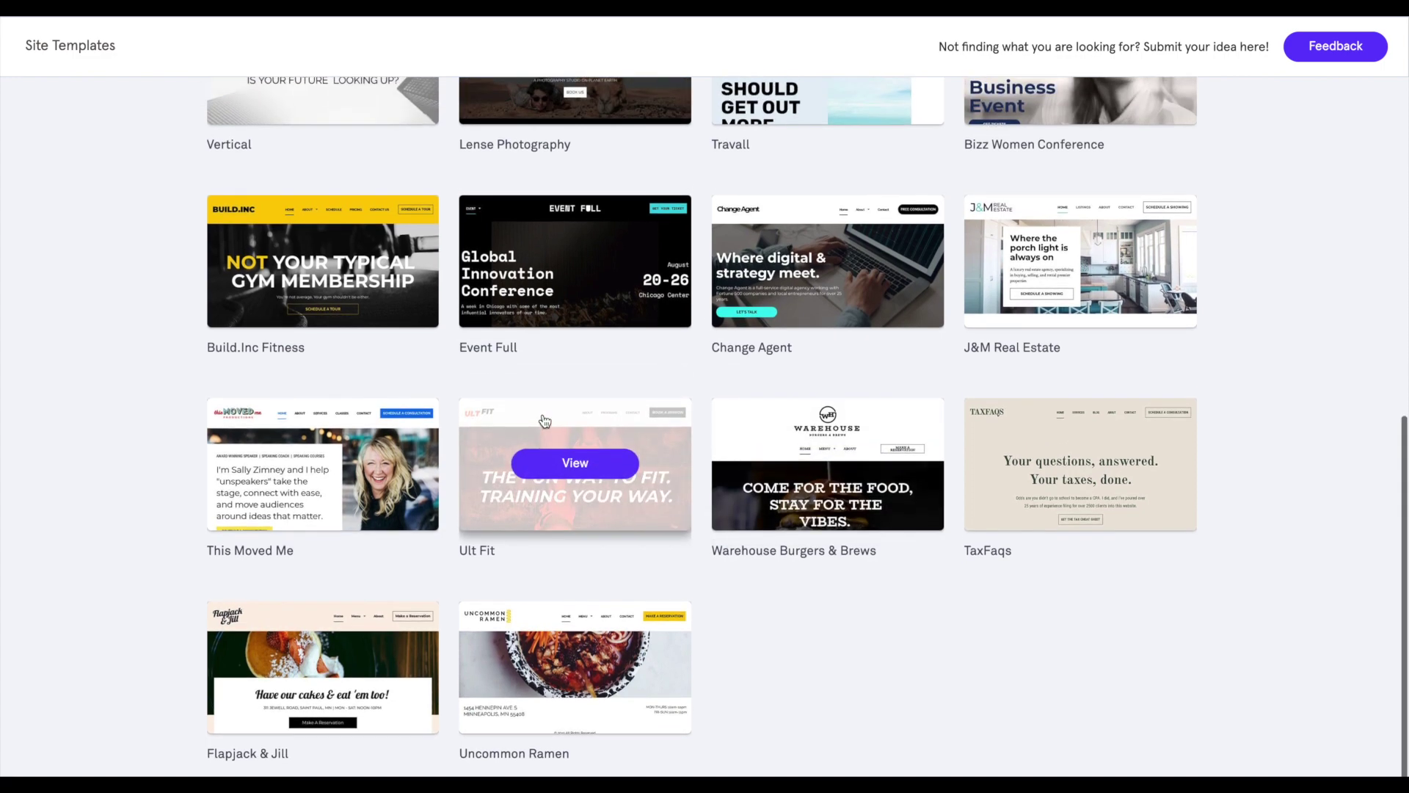
{"action": "scroll", "coordinate": [545, 421], "scroll_direction": "up", "scroll_amount": 3}
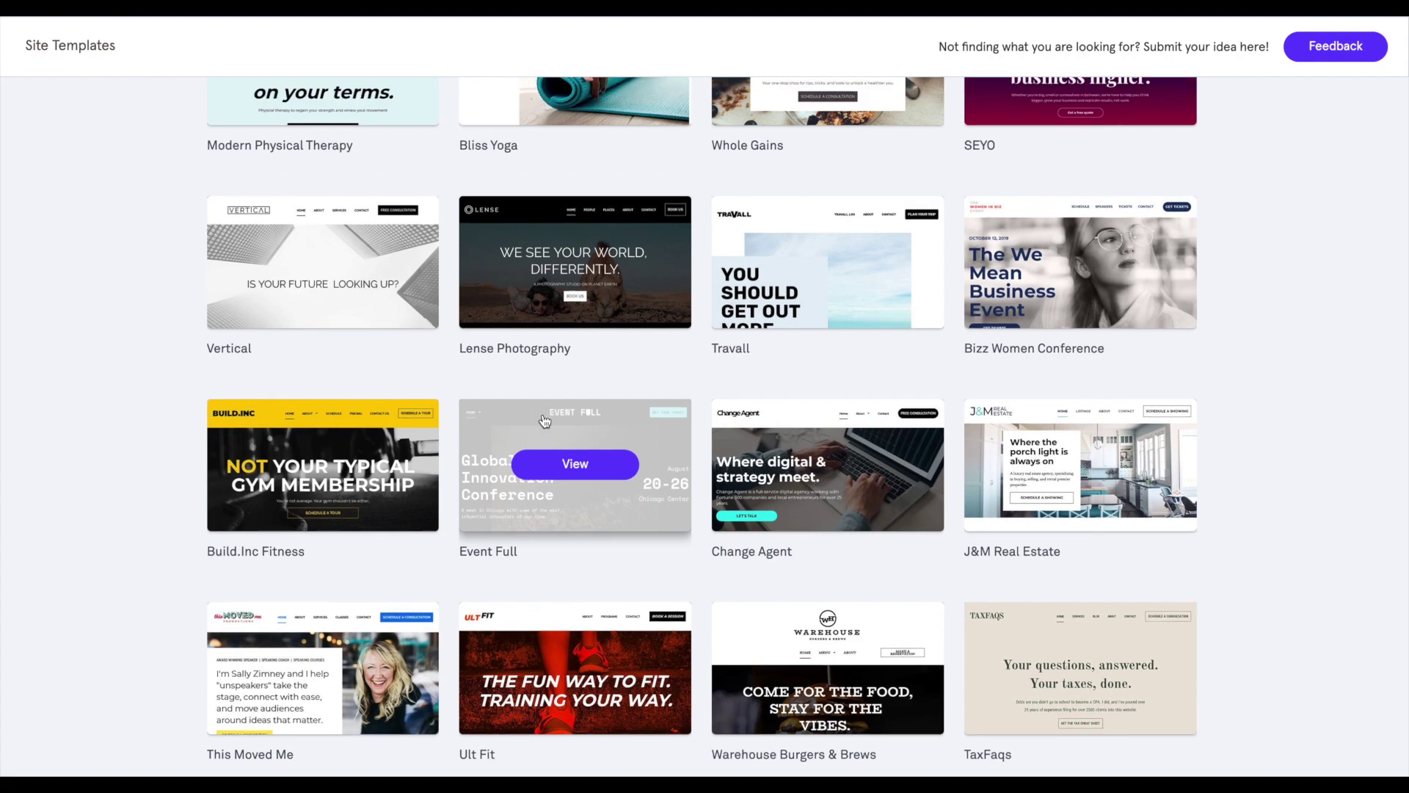
{"action": "scroll", "coordinate": [544, 420], "scroll_direction": "up", "scroll_amount": 7}
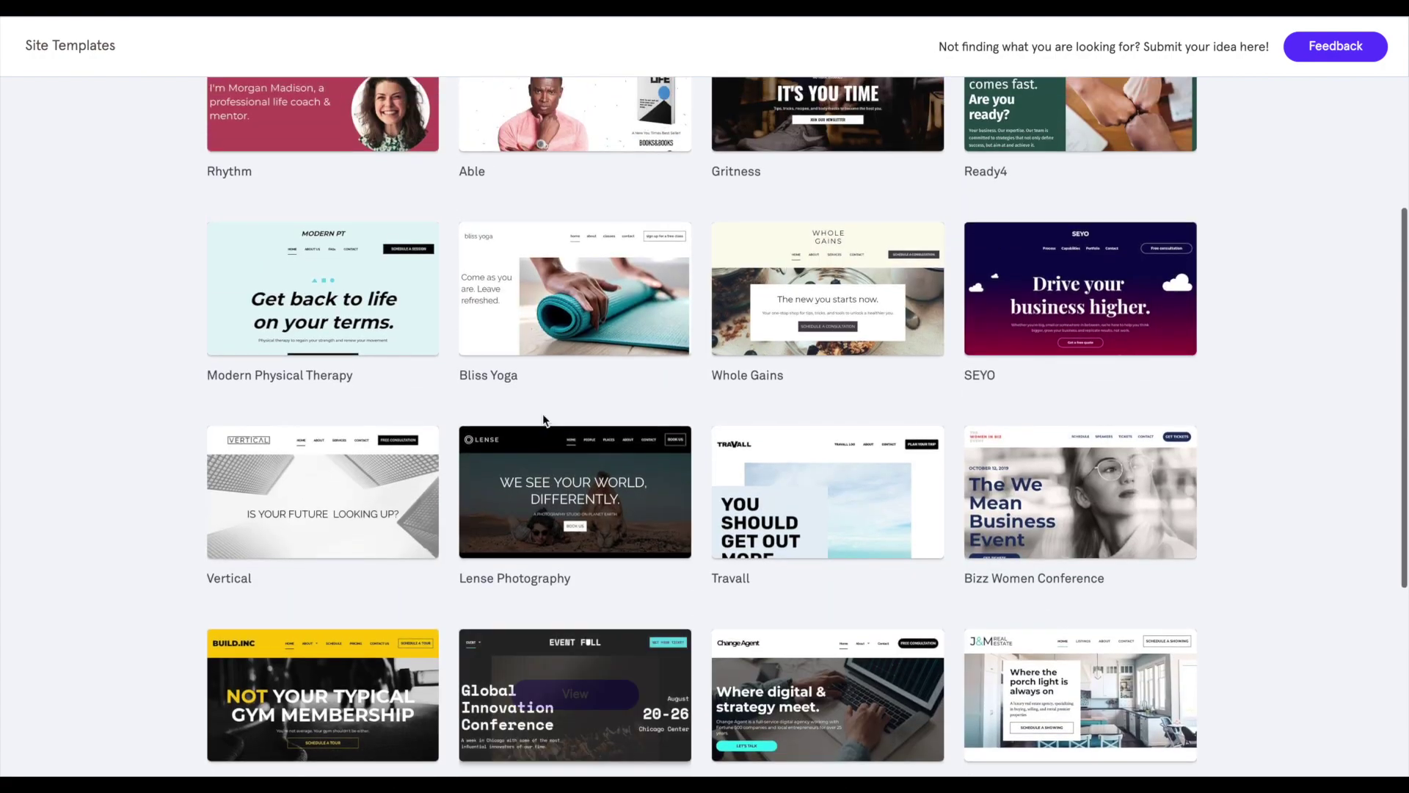
{"action": "scroll", "coordinate": [543, 415], "scroll_direction": "up", "scroll_amount": 4}
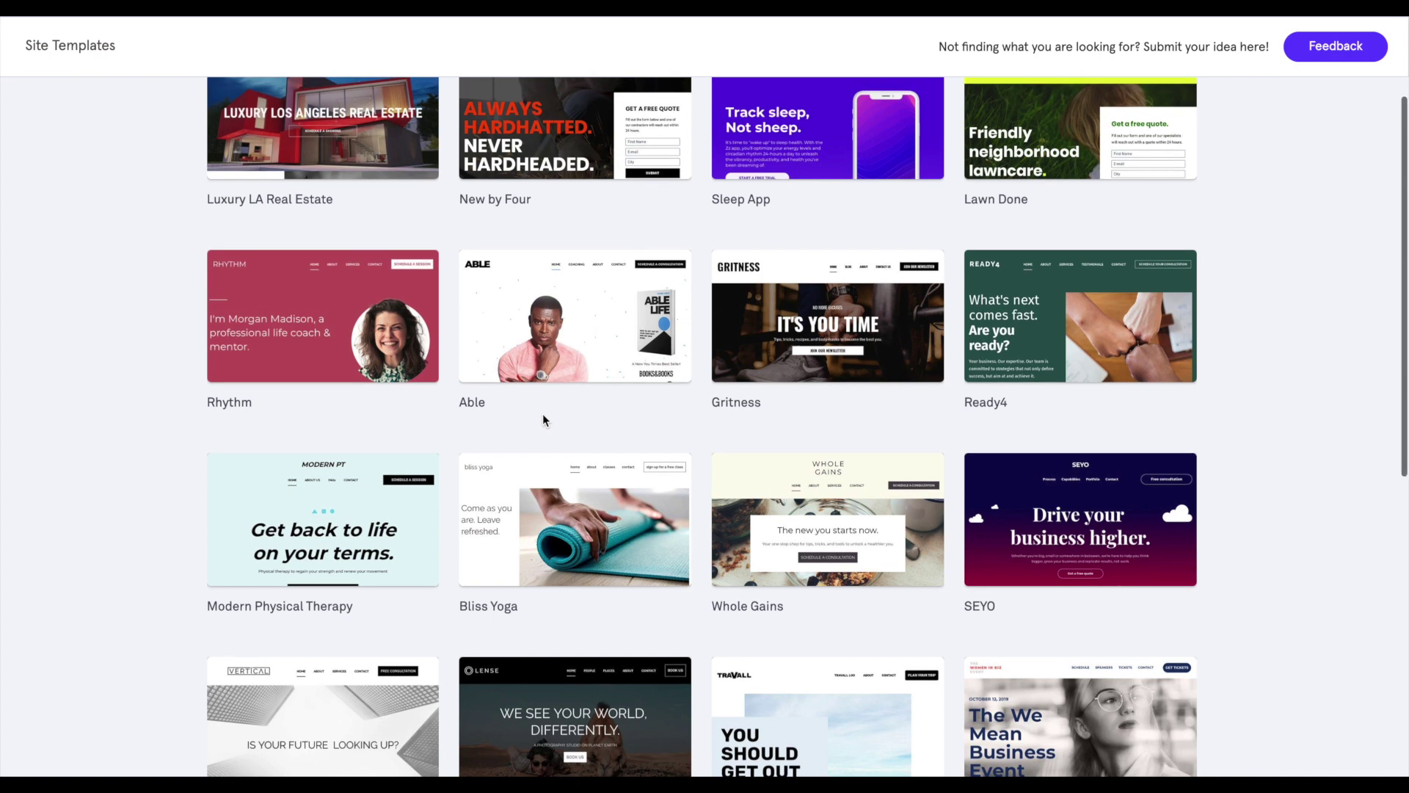
{"action": "scroll", "coordinate": [543, 415], "scroll_direction": "up", "scroll_amount": 1}
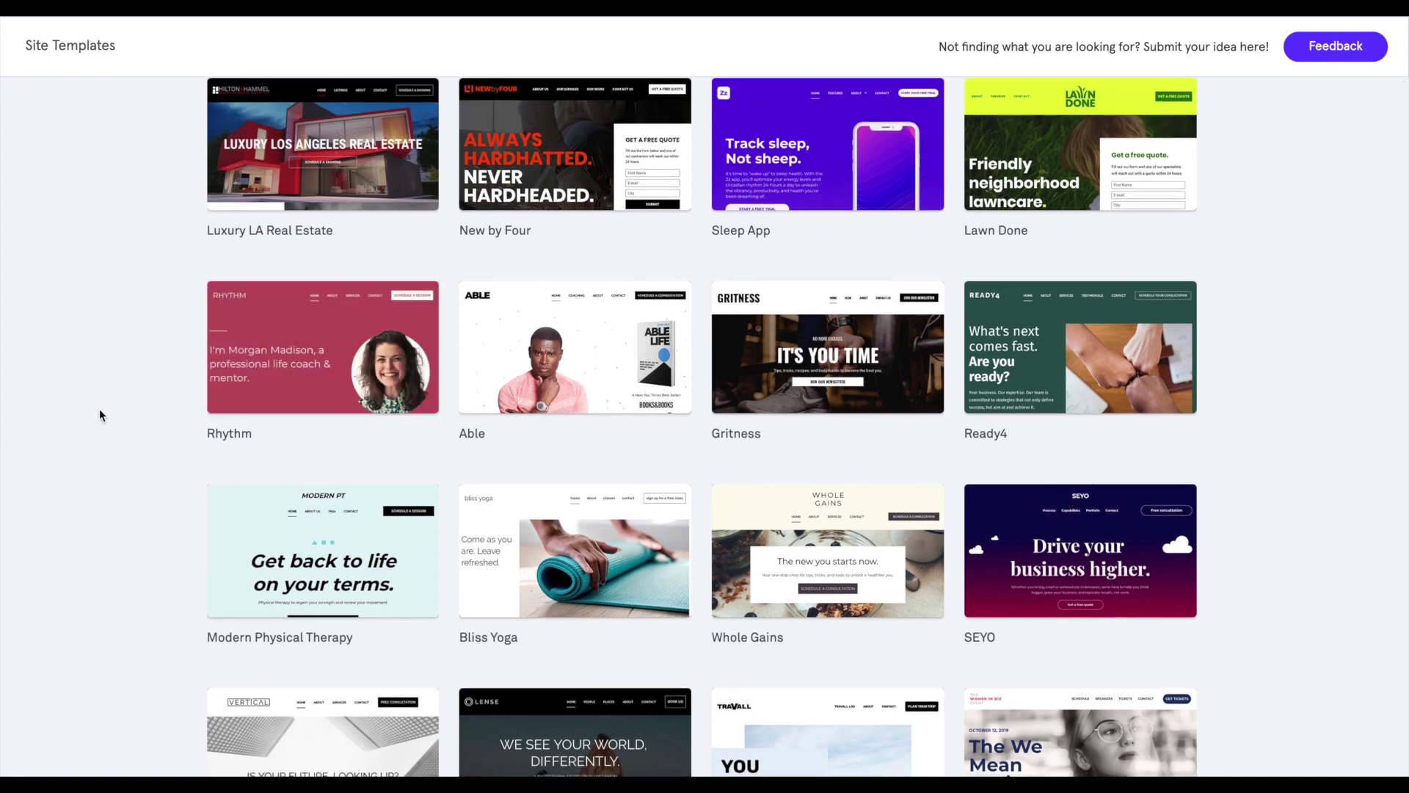
{"action": "mouse_move", "coordinate": [311, 365]}
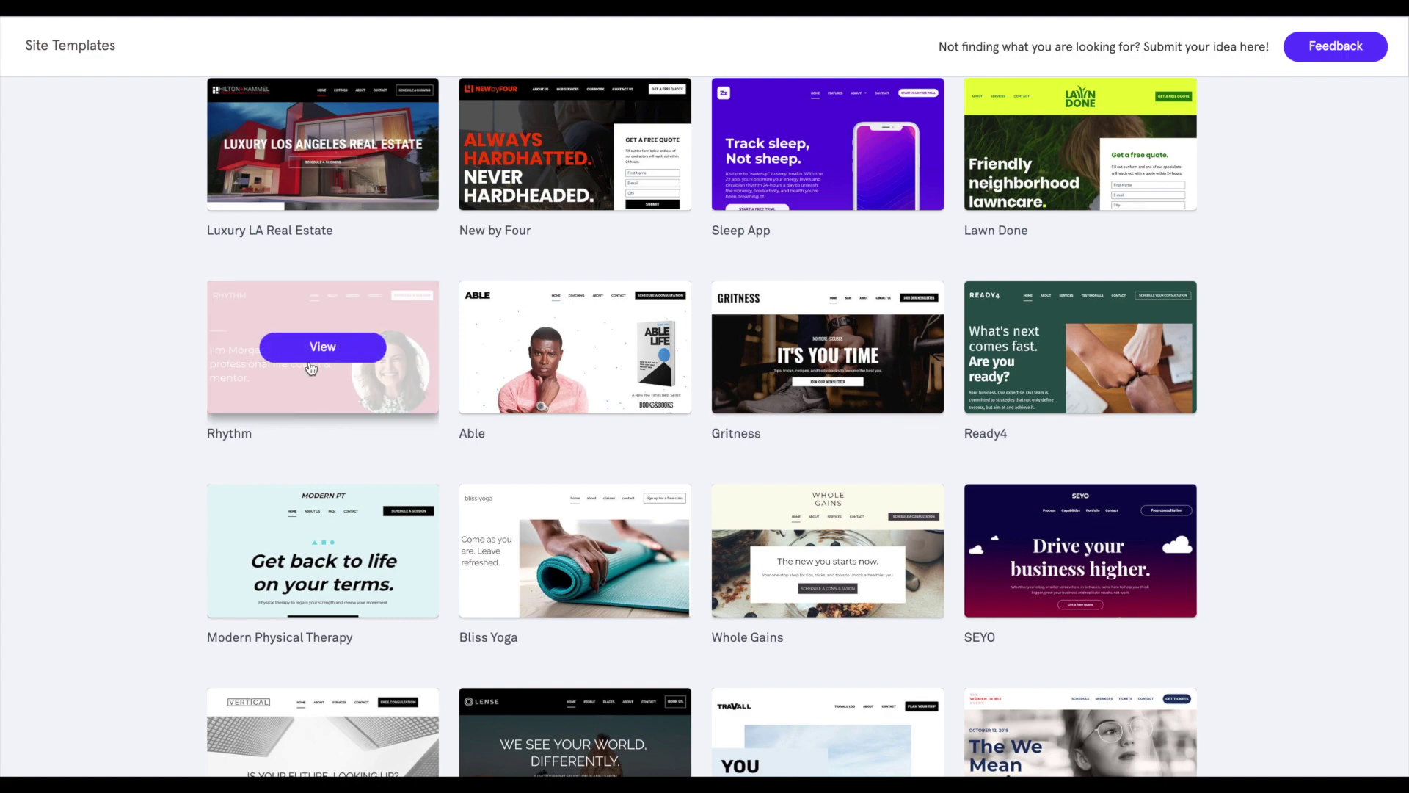
{"action": "scroll", "coordinate": [129, 522], "scroll_direction": "down", "scroll_amount": 4}
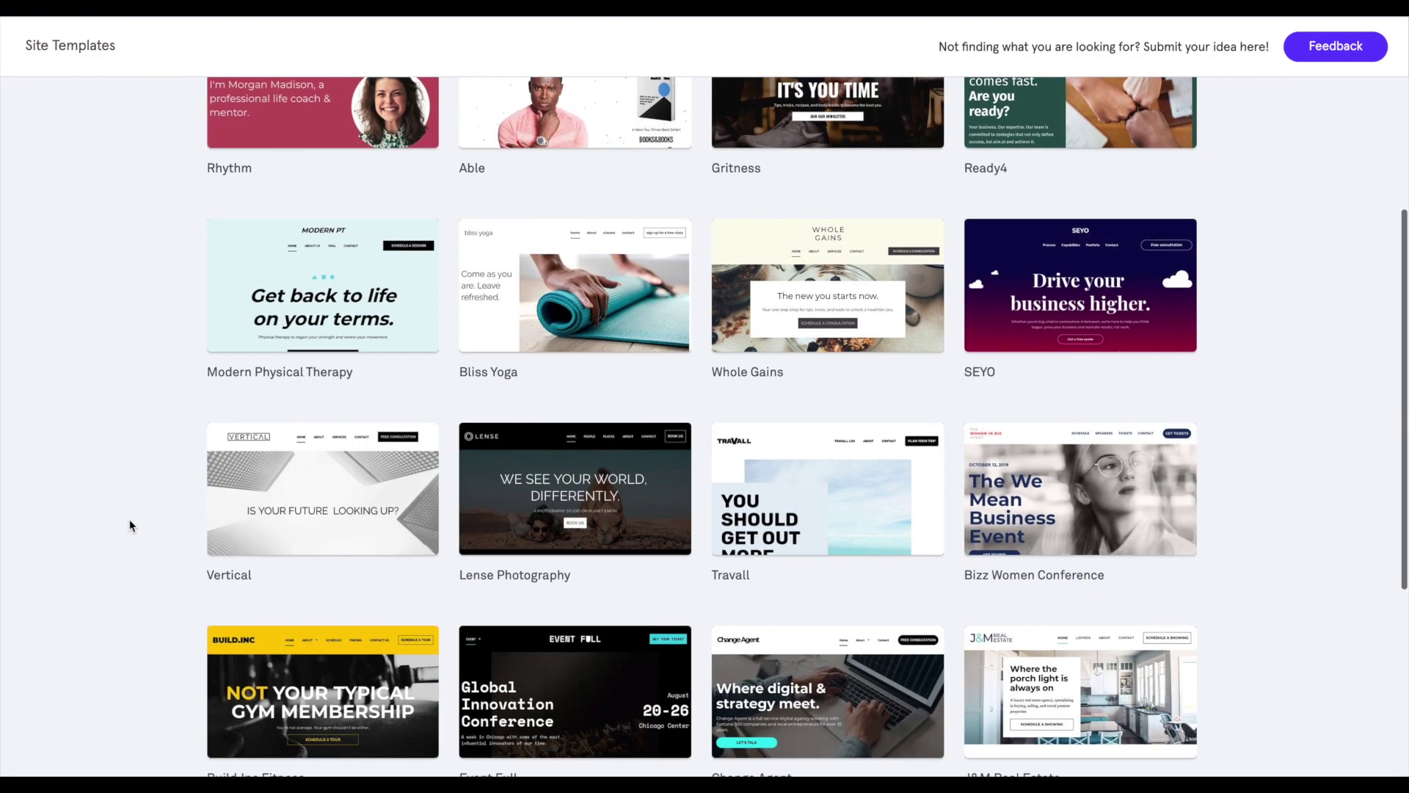
{"action": "scroll", "coordinate": [129, 519], "scroll_direction": "down", "scroll_amount": 3}
{"action": "scroll", "coordinate": [129, 518], "scroll_direction": "down", "scroll_amount": 3}
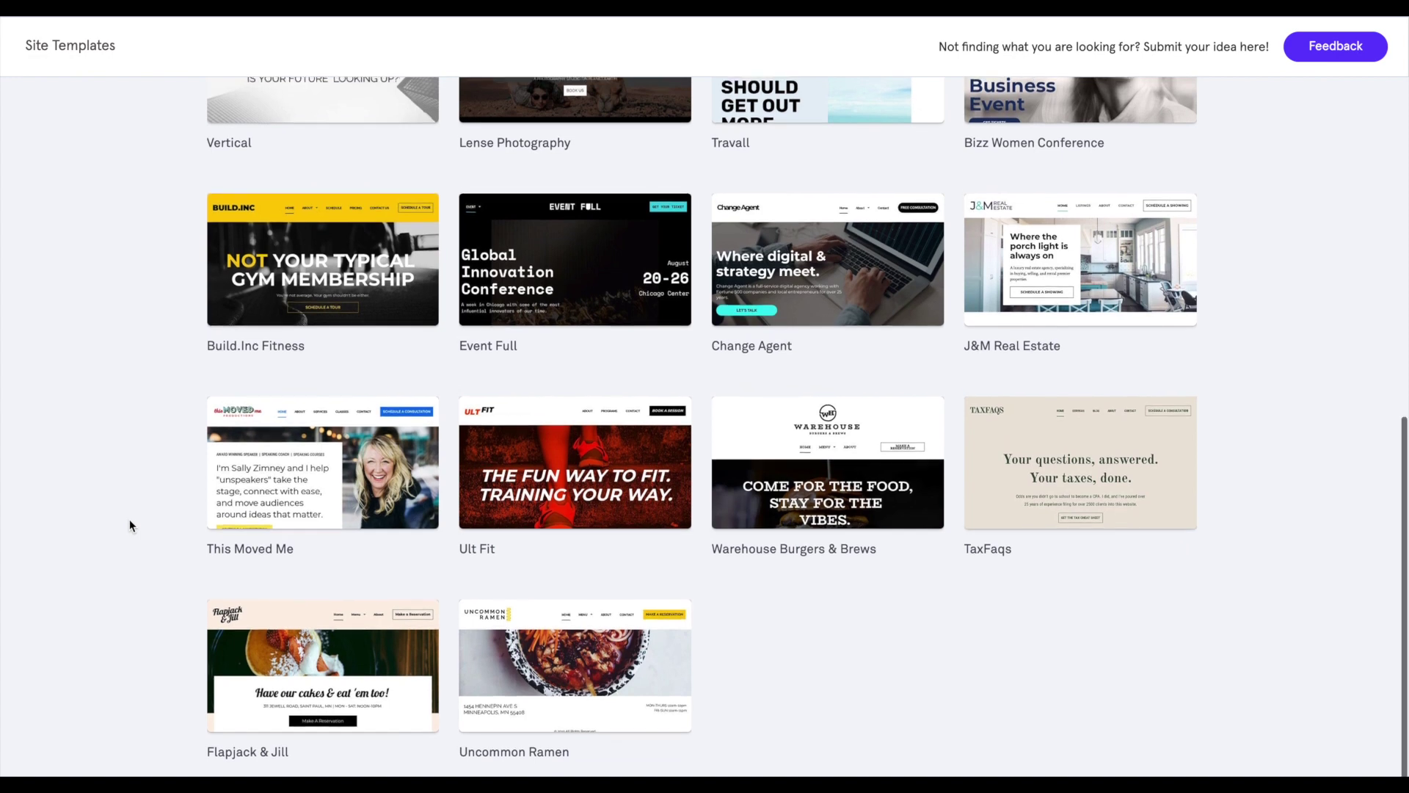
{"action": "scroll", "coordinate": [130, 521], "scroll_direction": "up", "scroll_amount": 3}
{"action": "mouse_move", "coordinate": [615, 263]}
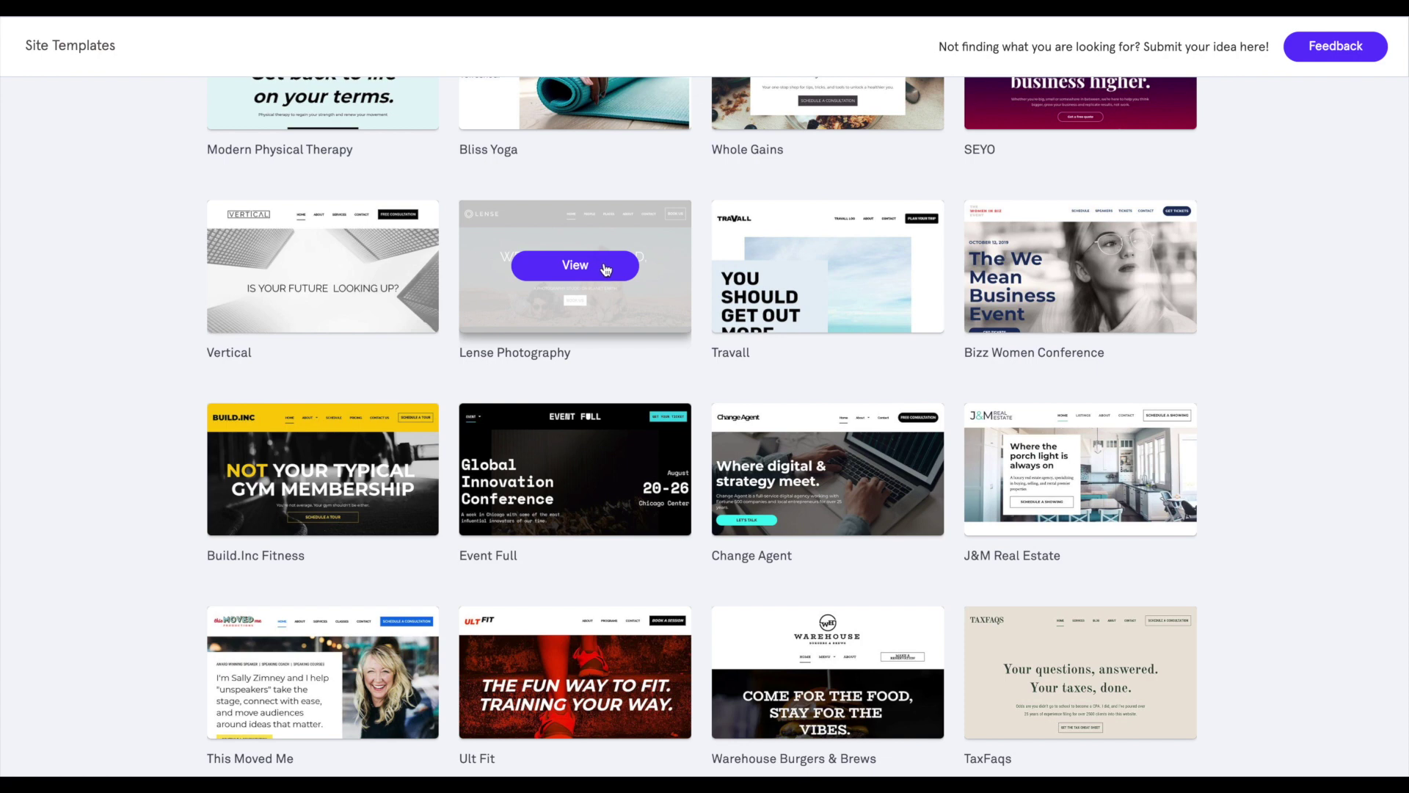
Preview the Lense Photography template, browsing its PEOPLE, PLACES, ABOUT and CONTACT pages before returning home
{"action": "left_click", "coordinate": [605, 269]}
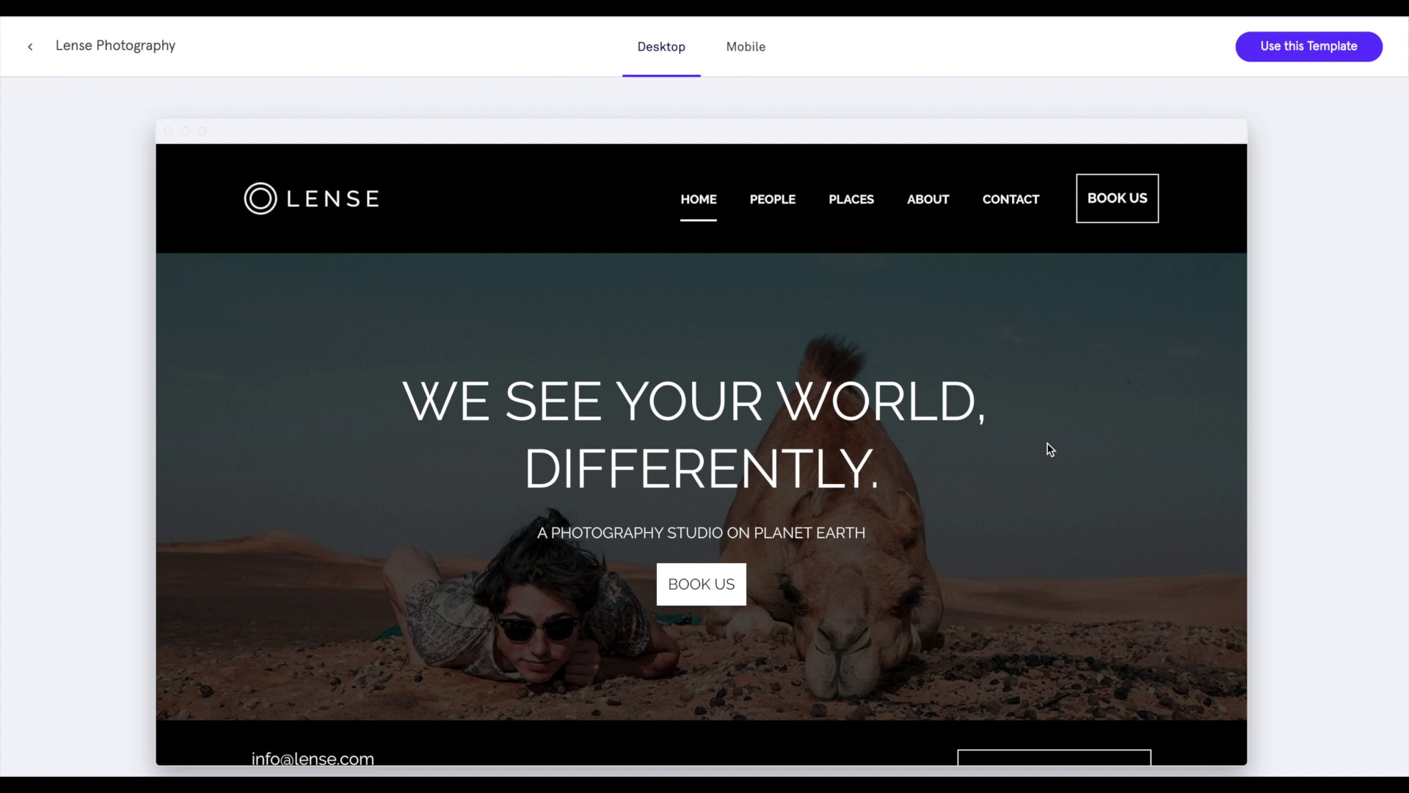
{"action": "scroll", "coordinate": [1050, 449], "scroll_direction": "down", "scroll_amount": 1}
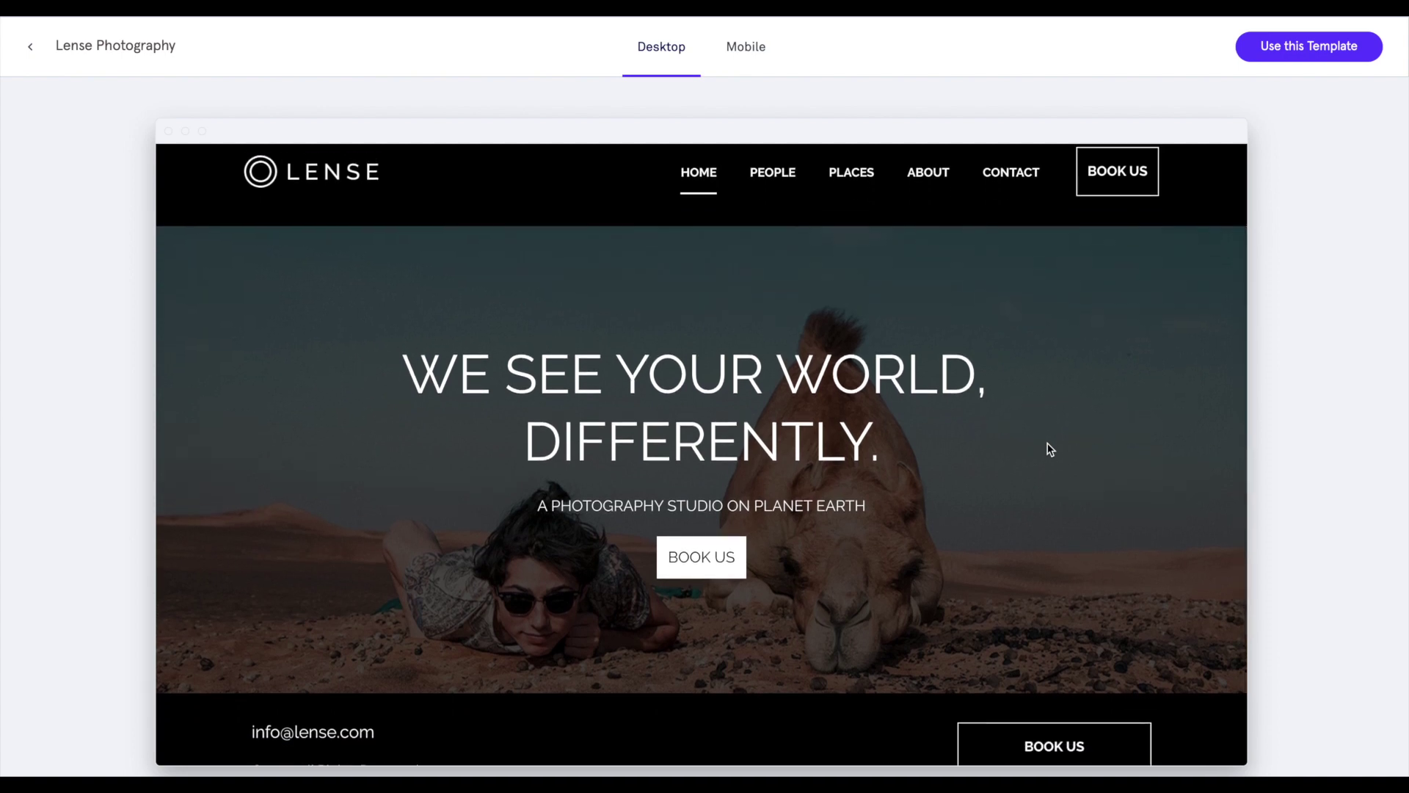
{"action": "left_click", "coordinate": [767, 180]}
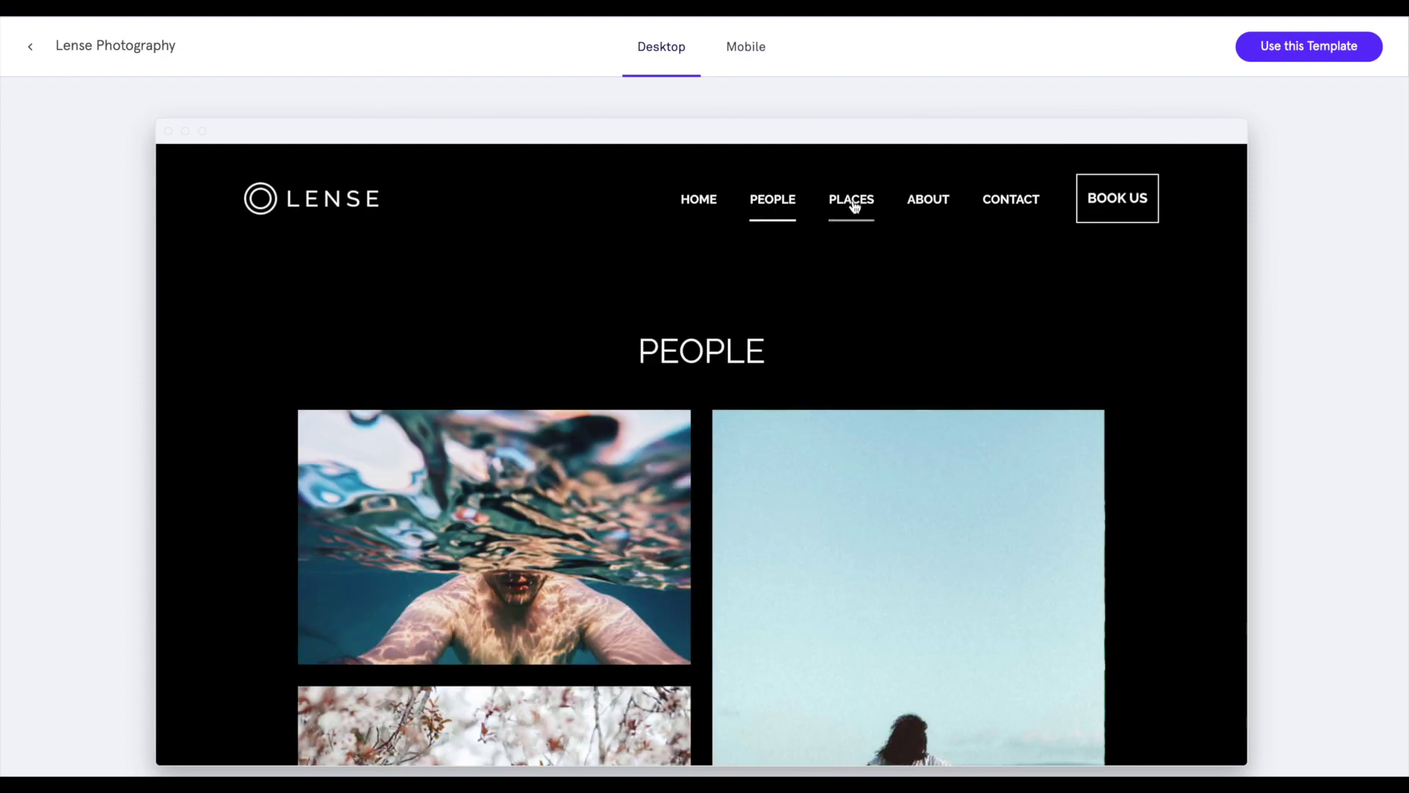
{"action": "left_click", "coordinate": [855, 207]}
{"action": "left_click", "coordinate": [936, 208]}
{"action": "left_click", "coordinate": [1002, 210]}
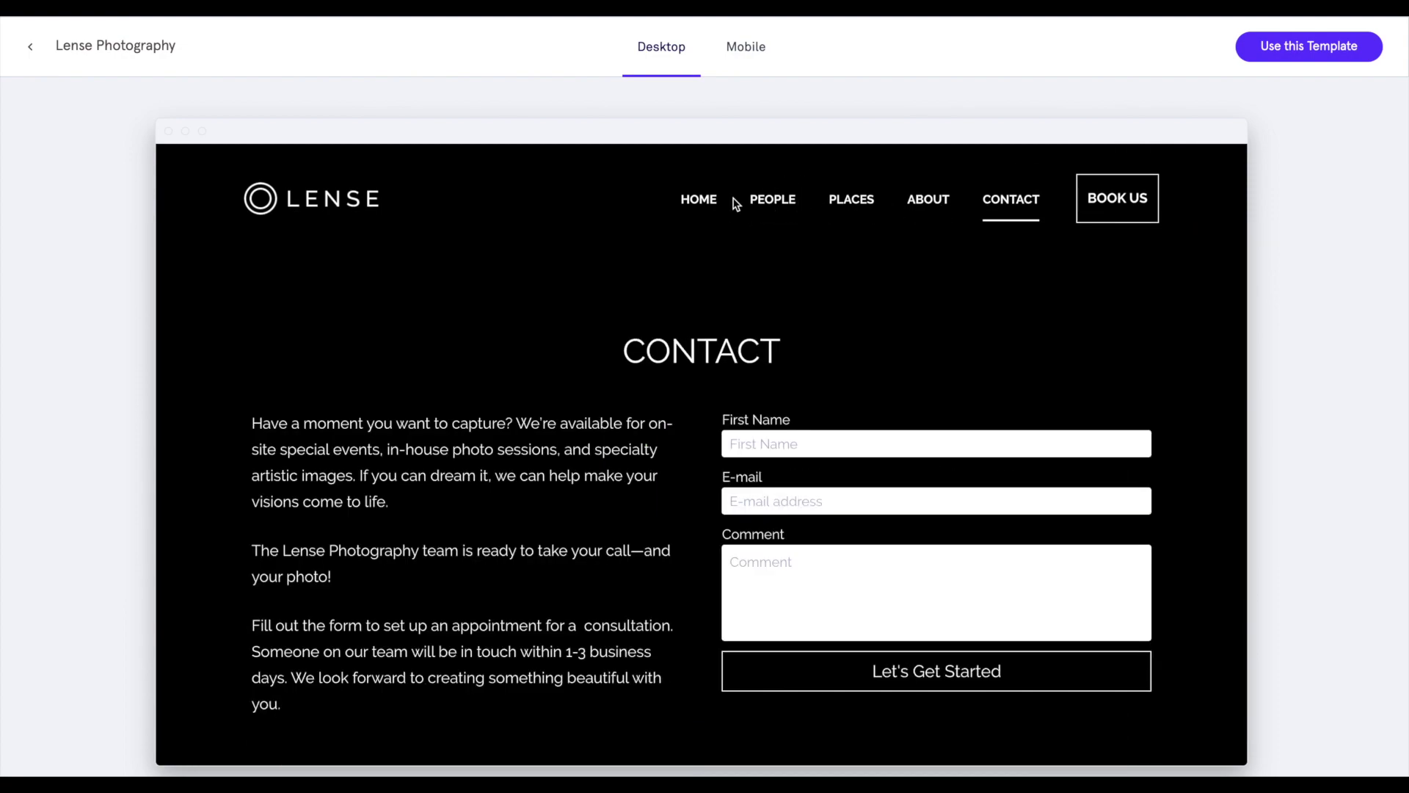
{"action": "left_click", "coordinate": [711, 201]}
{"action": "scroll", "coordinate": [1022, 394], "scroll_direction": "down", "scroll_amount": 3}
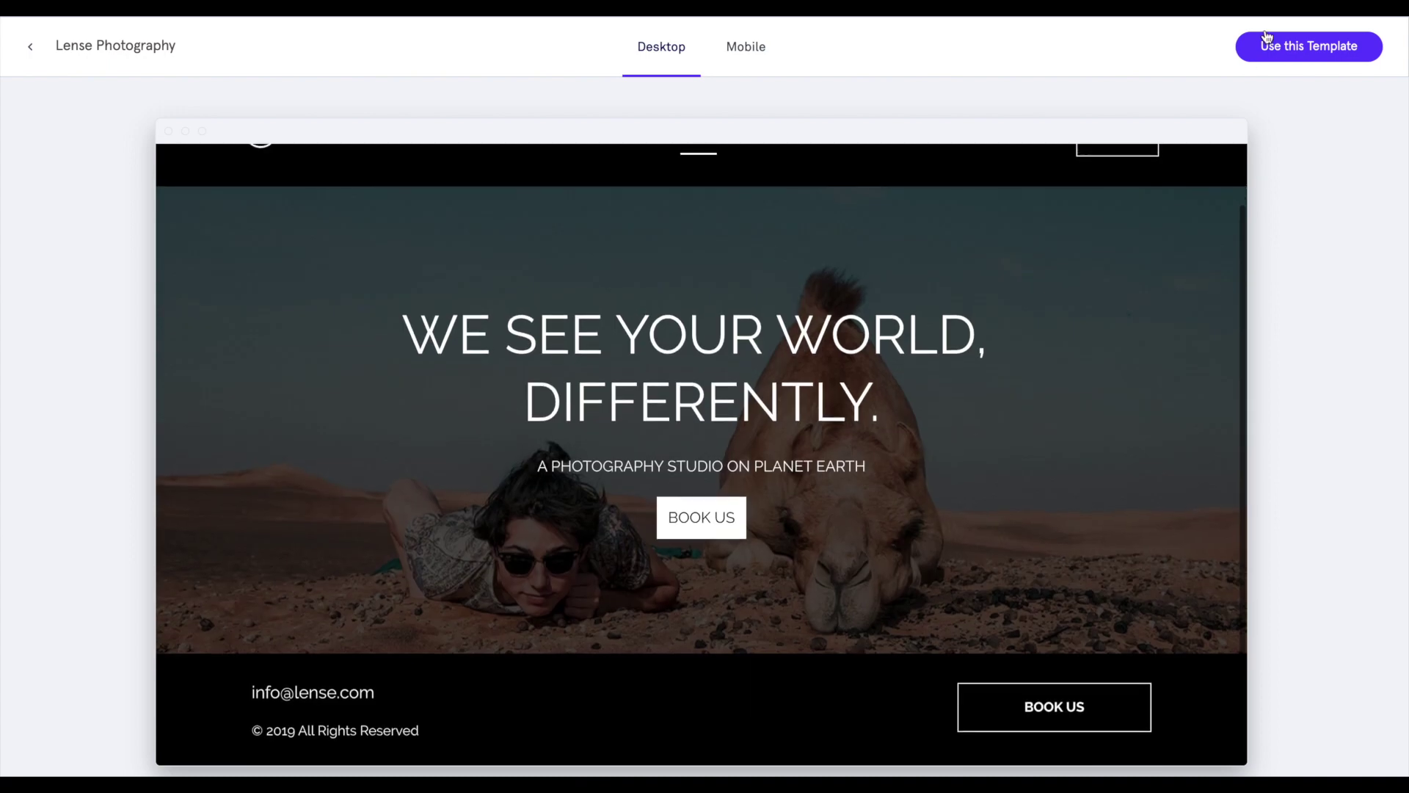
Start a new site from the Lense template and name it 'Service Example 3'
{"action": "left_click", "coordinate": [1312, 53]}
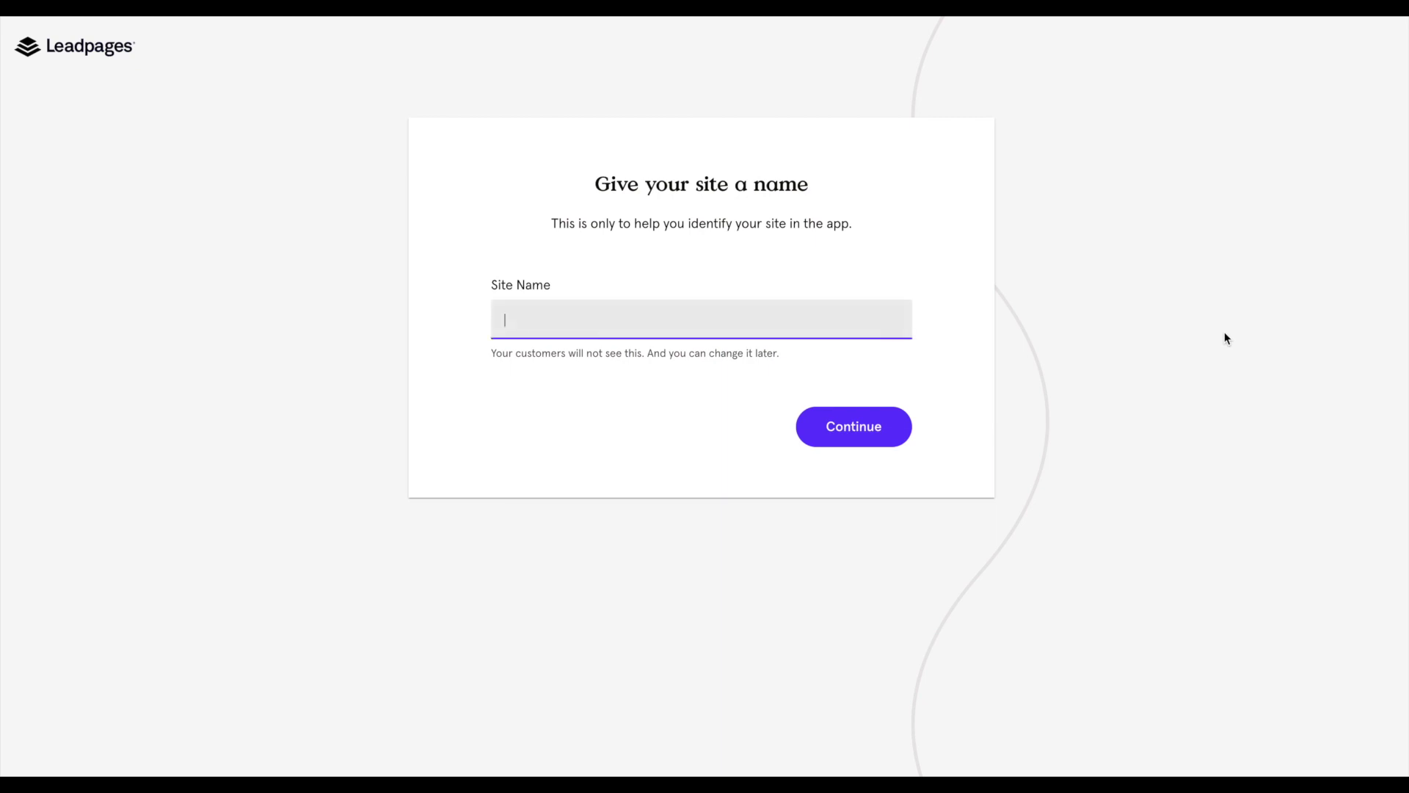
{"action": "type", "text": "Service Example 3"}
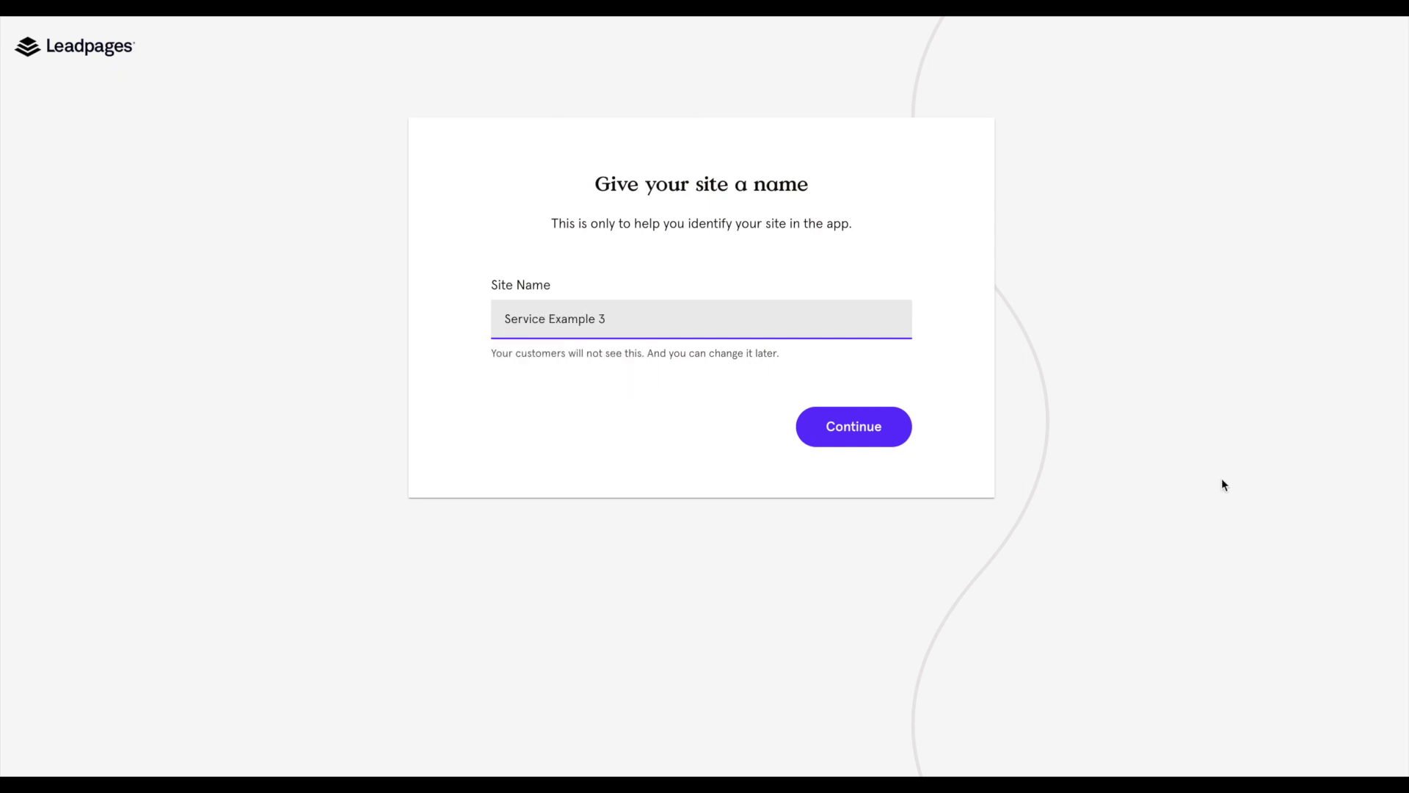
Confirm the Service Example 3 site name and, once the editor loads, access the HERO section options
{"action": "left_click", "coordinate": [885, 434]}
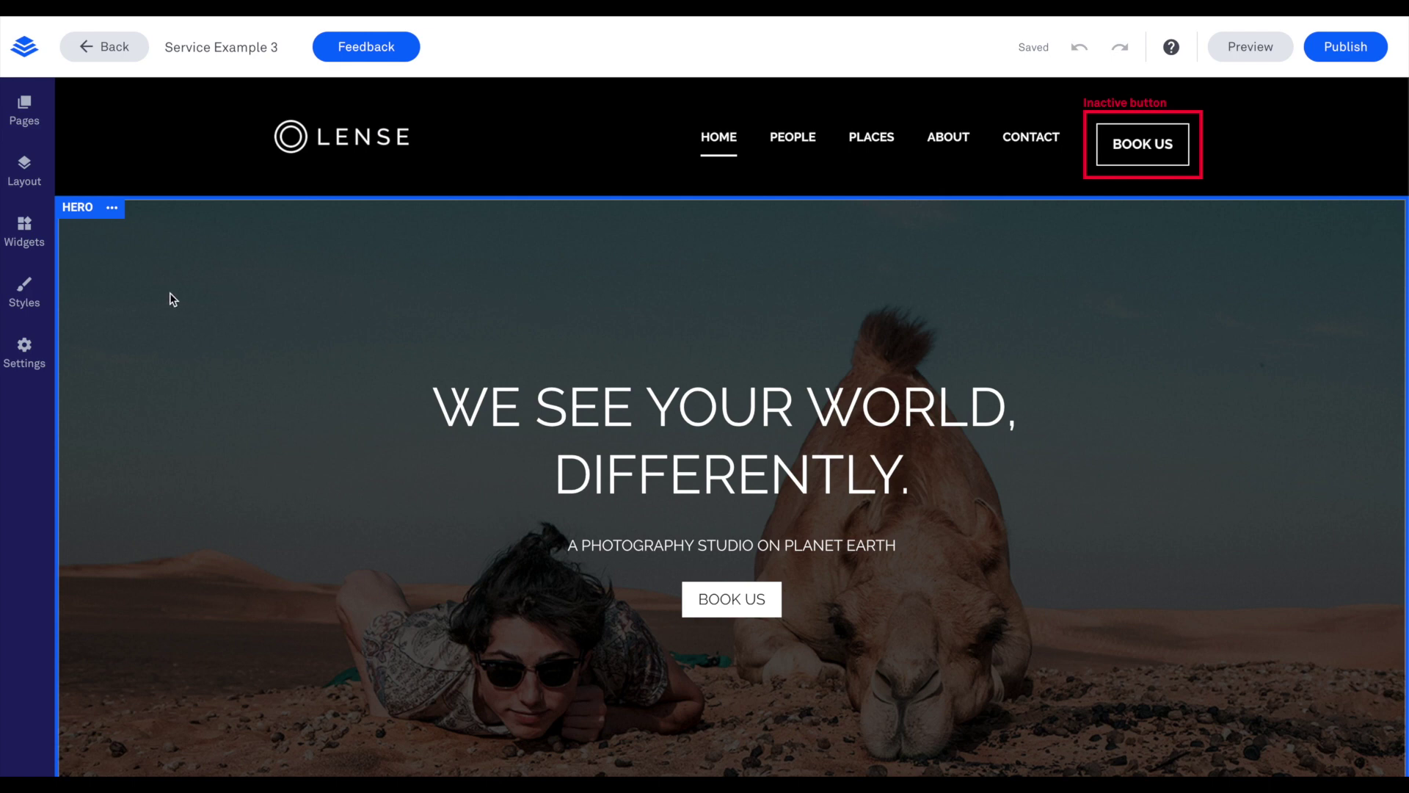
{"action": "left_click", "coordinate": [111, 208]}
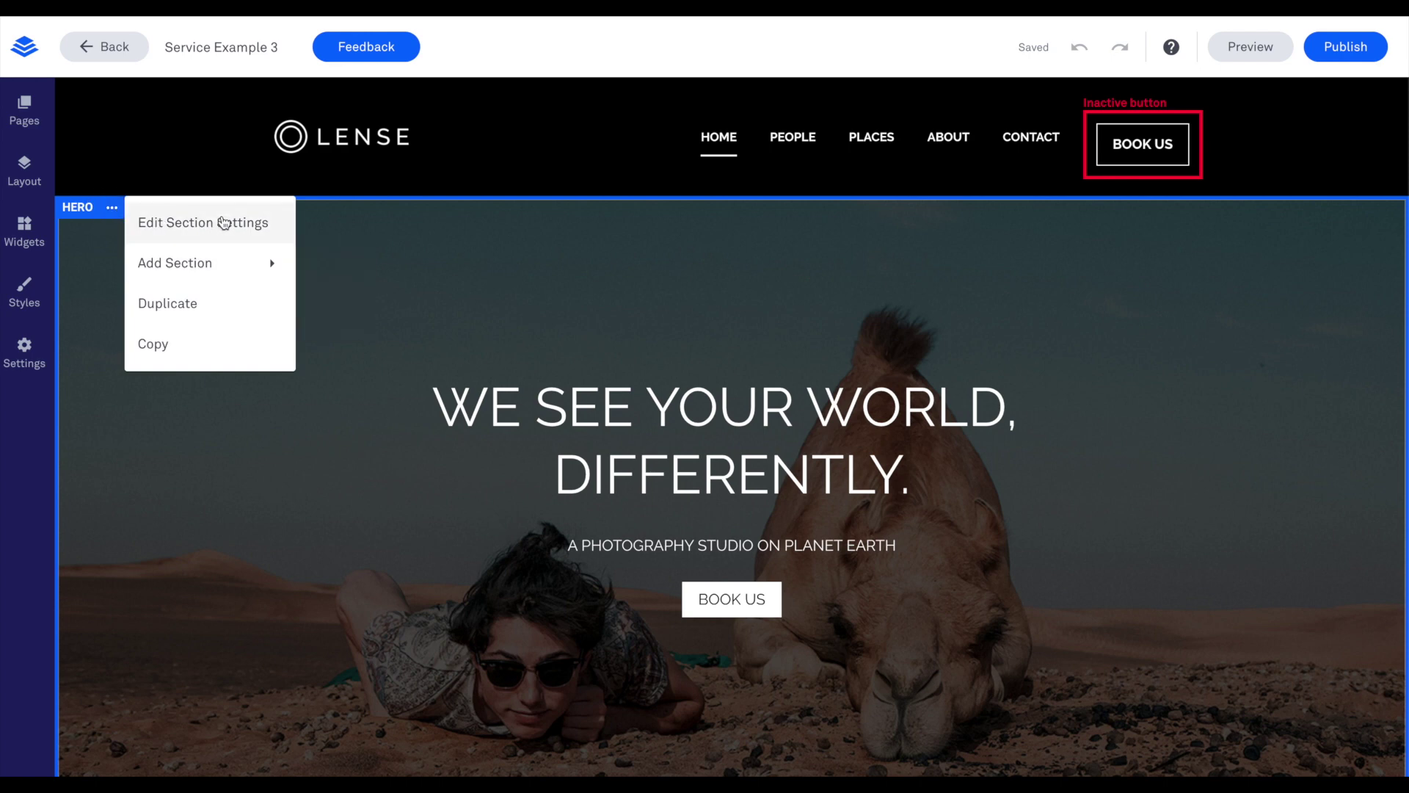
Replace the hero heading text with 'Online Teaching for You'
{"action": "mouse_move", "coordinate": [253, 263]}
{"action": "left_click", "coordinate": [475, 354]}
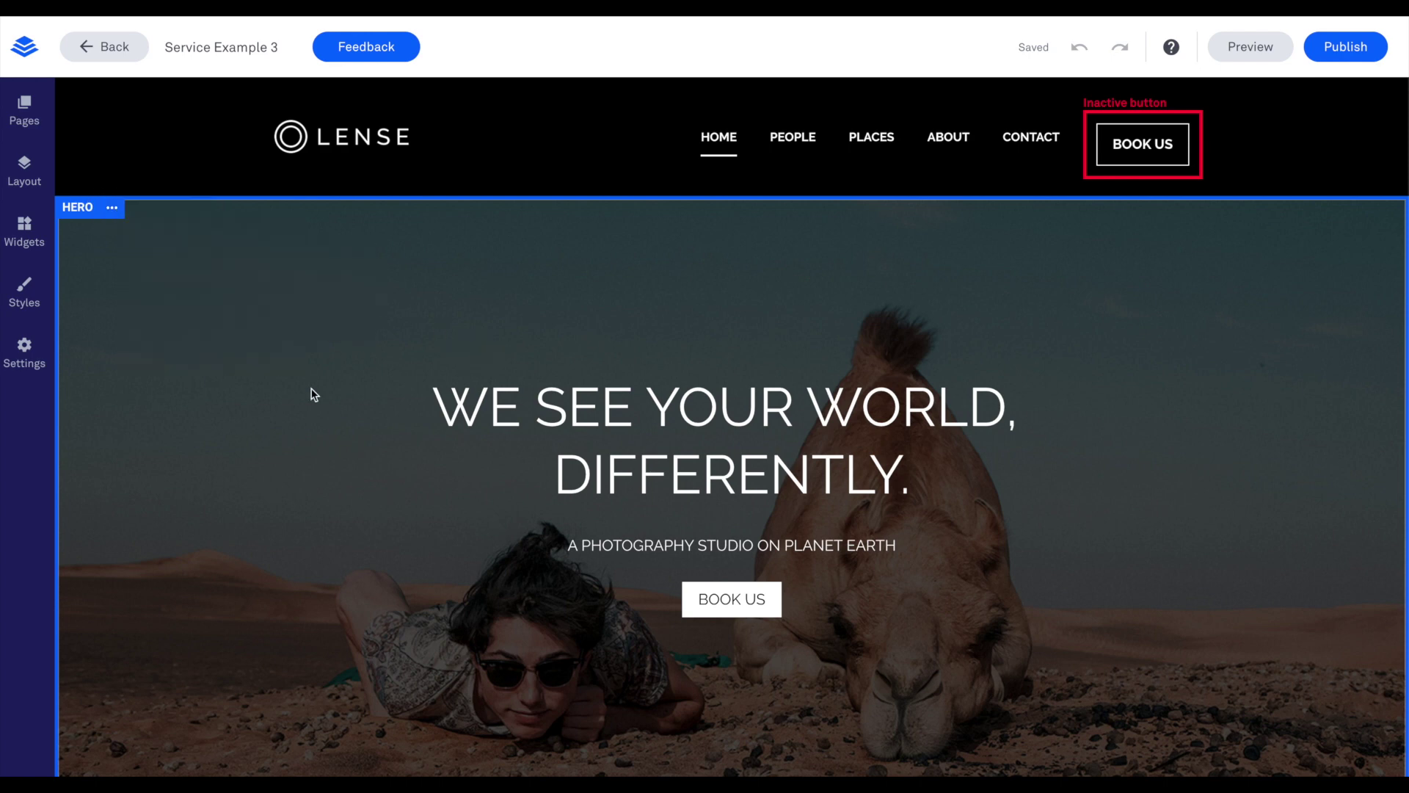
{"action": "left_click", "coordinate": [279, 430]}
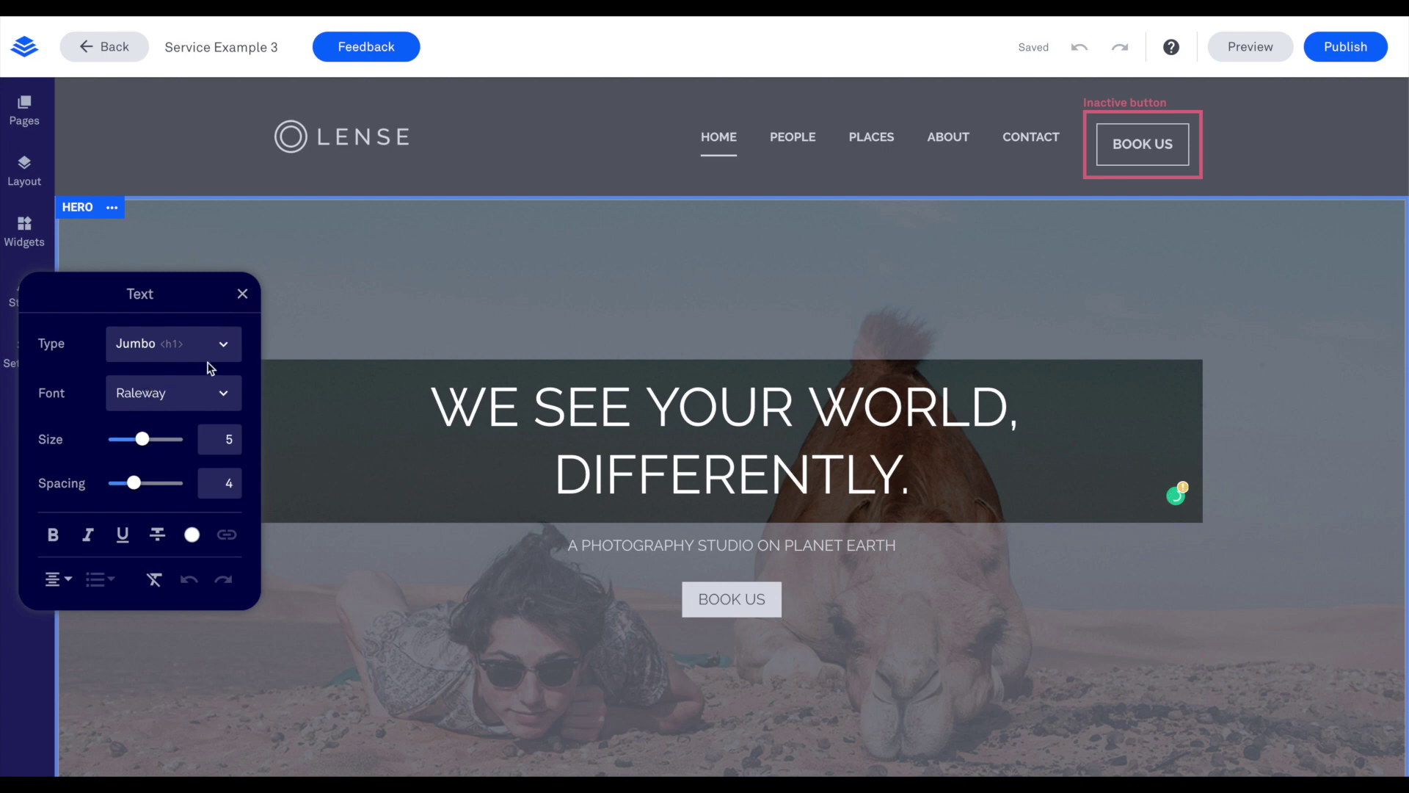
{"action": "key", "text": "ctrl+a"}
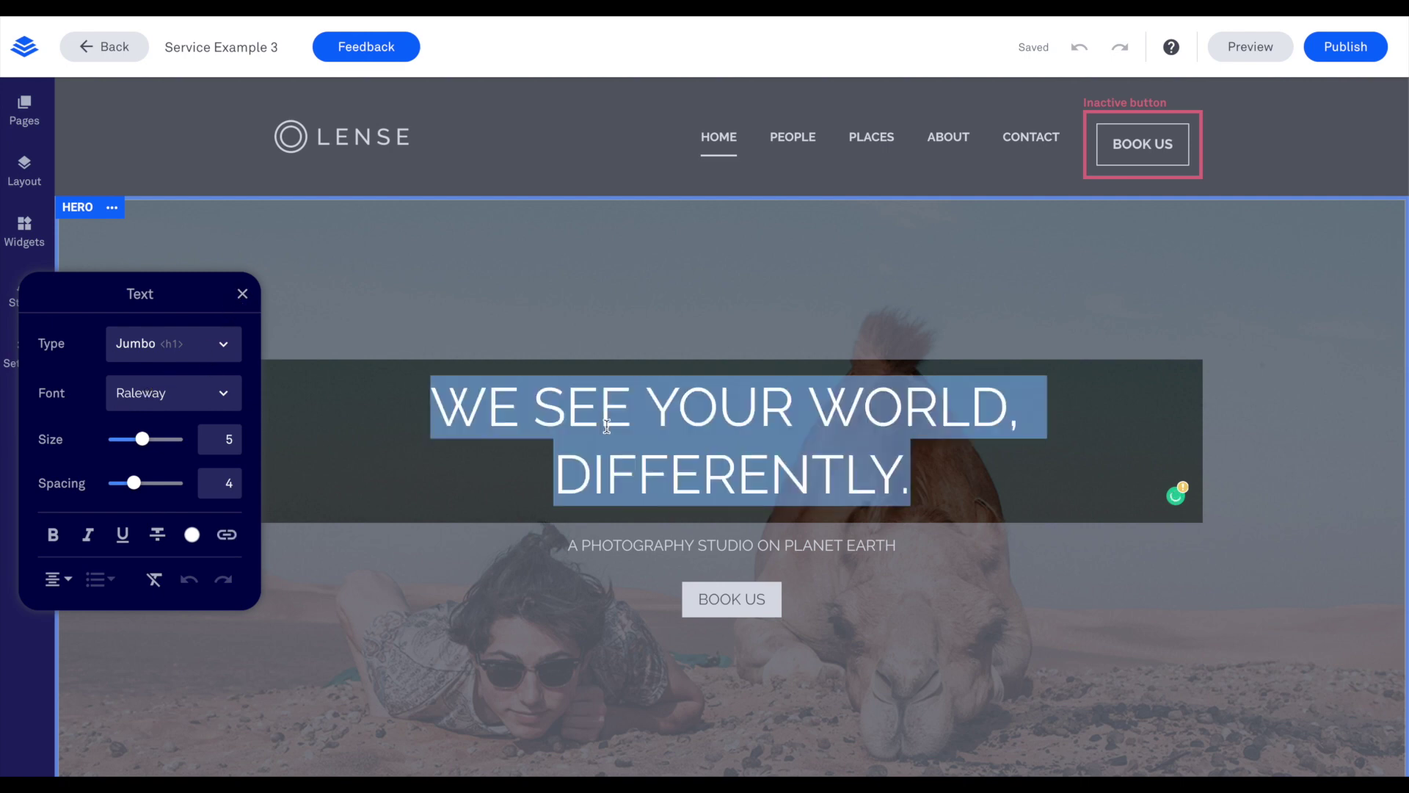
{"action": "key", "text": "BackSpace"}
{"action": "type", "text": "Onlne"}
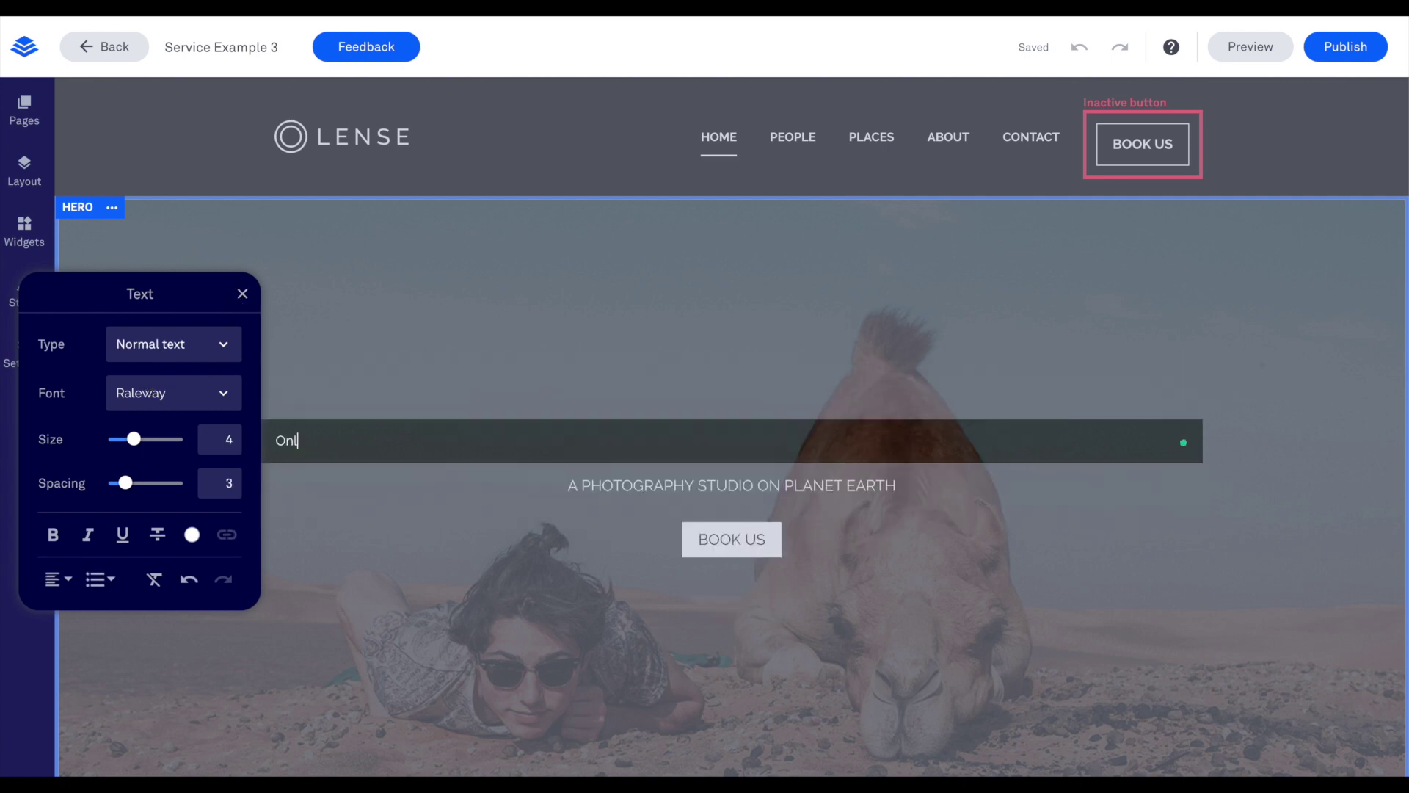
{"action": "key", "text": "BackSpace"}
{"action": "key", "text": "BackSpace"}
{"action": "type", "text": "in Te"}
{"action": "key", "text": "BackSpace"}
{"action": "key", "text": "BackSpace"}
{"action": "key", "text": "BackSpace"}
{"action": "type", "text": "e Teaching for You"}
Style the heading as Jumbo at size 8, centered on one line
{"action": "left_click_drag", "start_coordinate": [134, 439], "coordinate": [187, 441]}
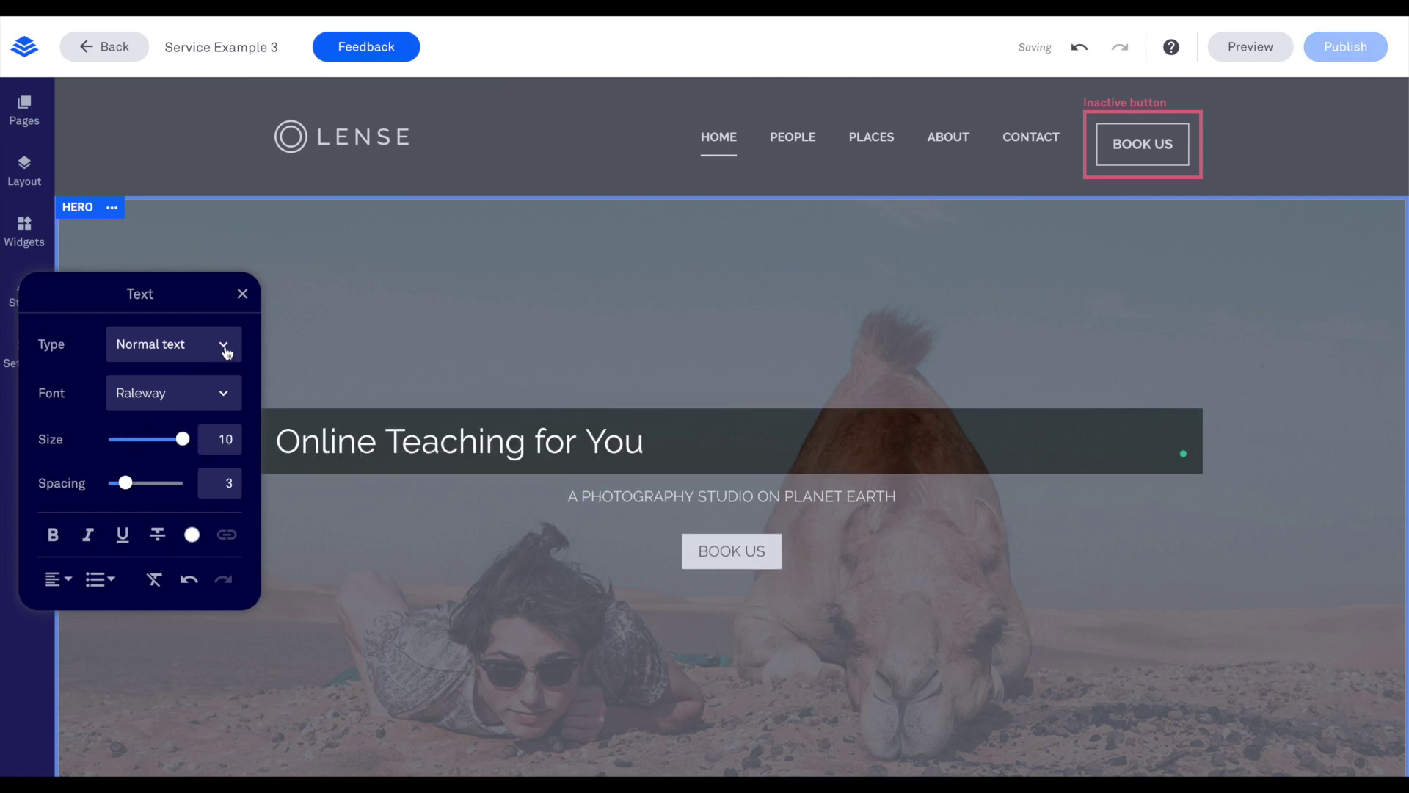
{"action": "left_click", "coordinate": [224, 345]}
{"action": "left_click", "coordinate": [157, 396]}
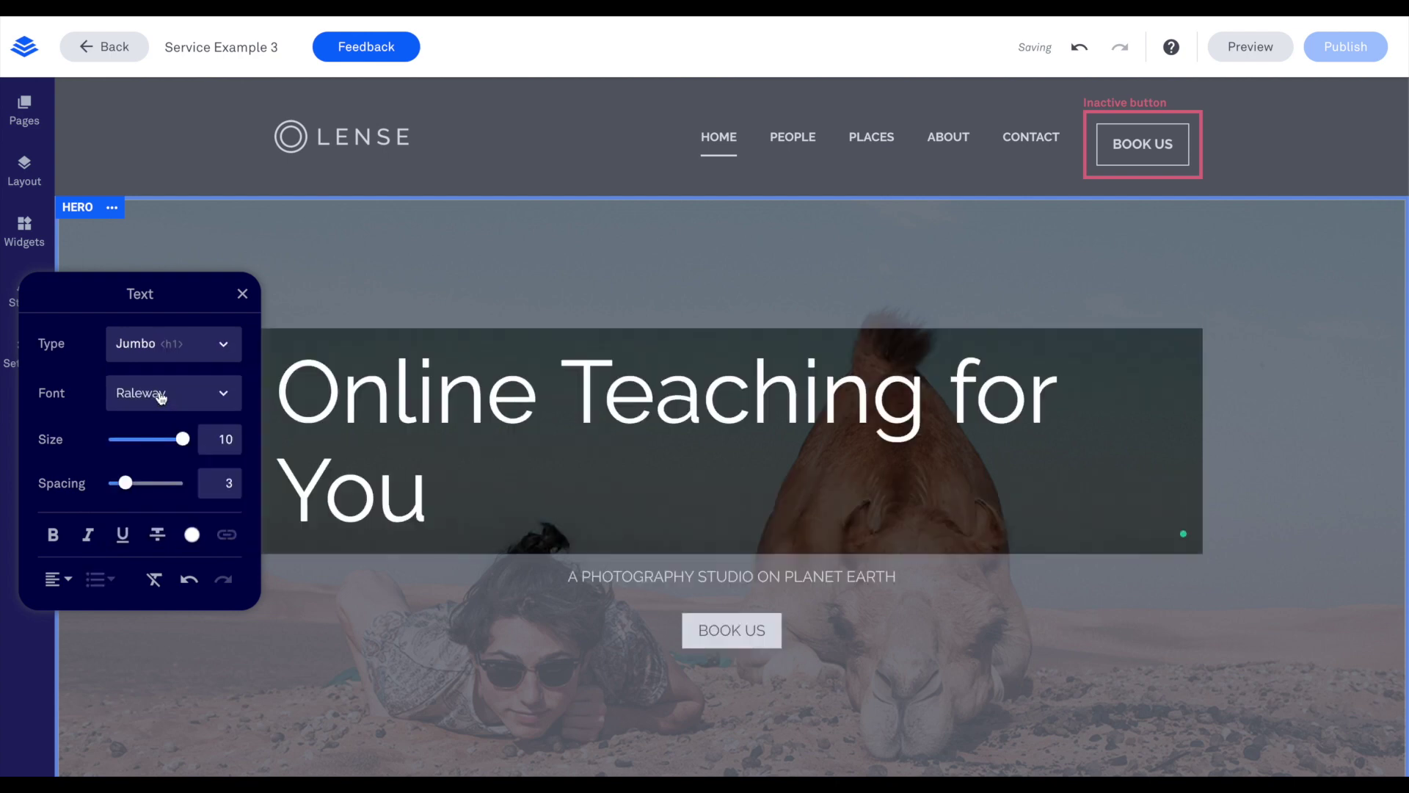
{"action": "left_click", "coordinate": [170, 449]}
{"action": "left_click_drag", "start_coordinate": [170, 449], "coordinate": [166, 440]}
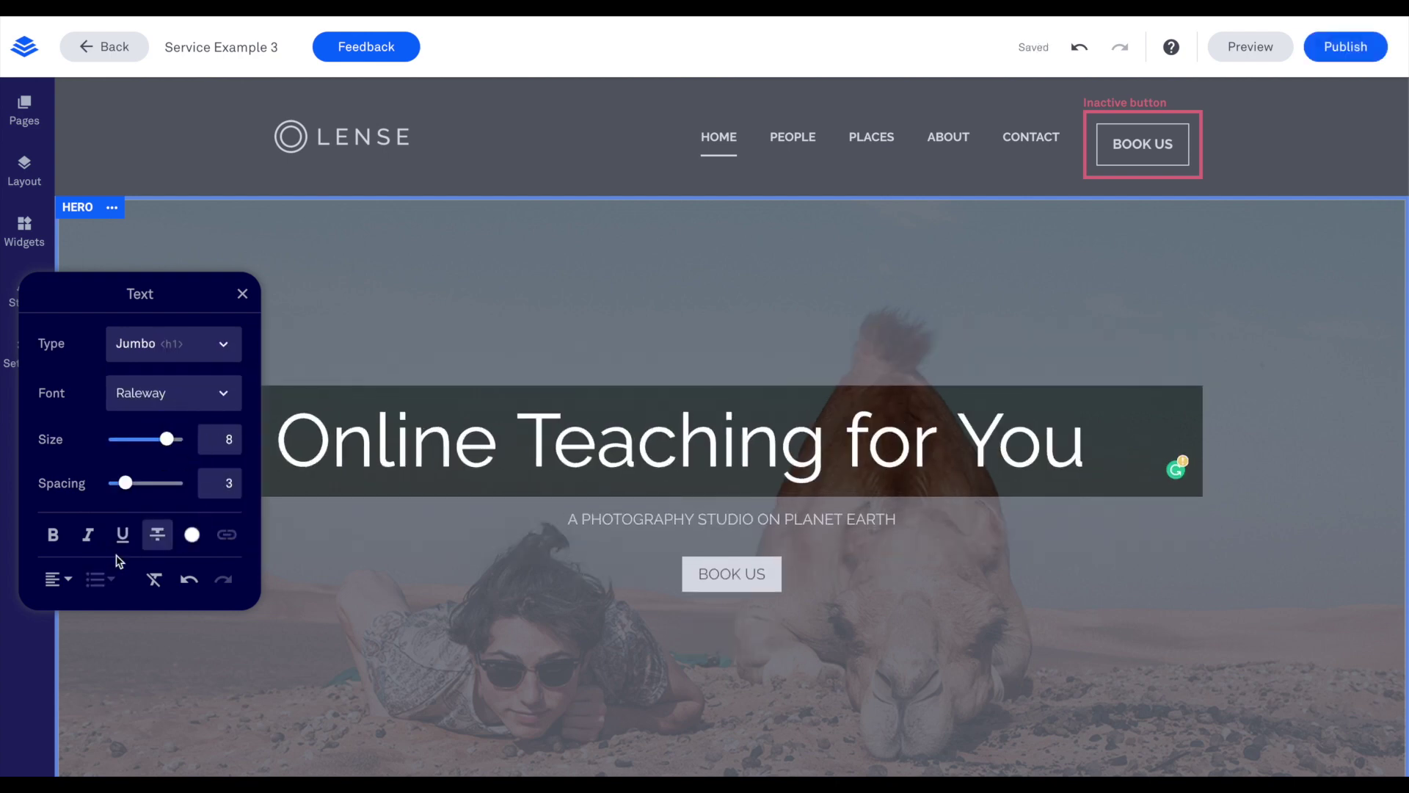
{"action": "left_click", "coordinate": [57, 579]}
{"action": "left_click", "coordinate": [60, 584]}
{"action": "left_click", "coordinate": [599, 344]}
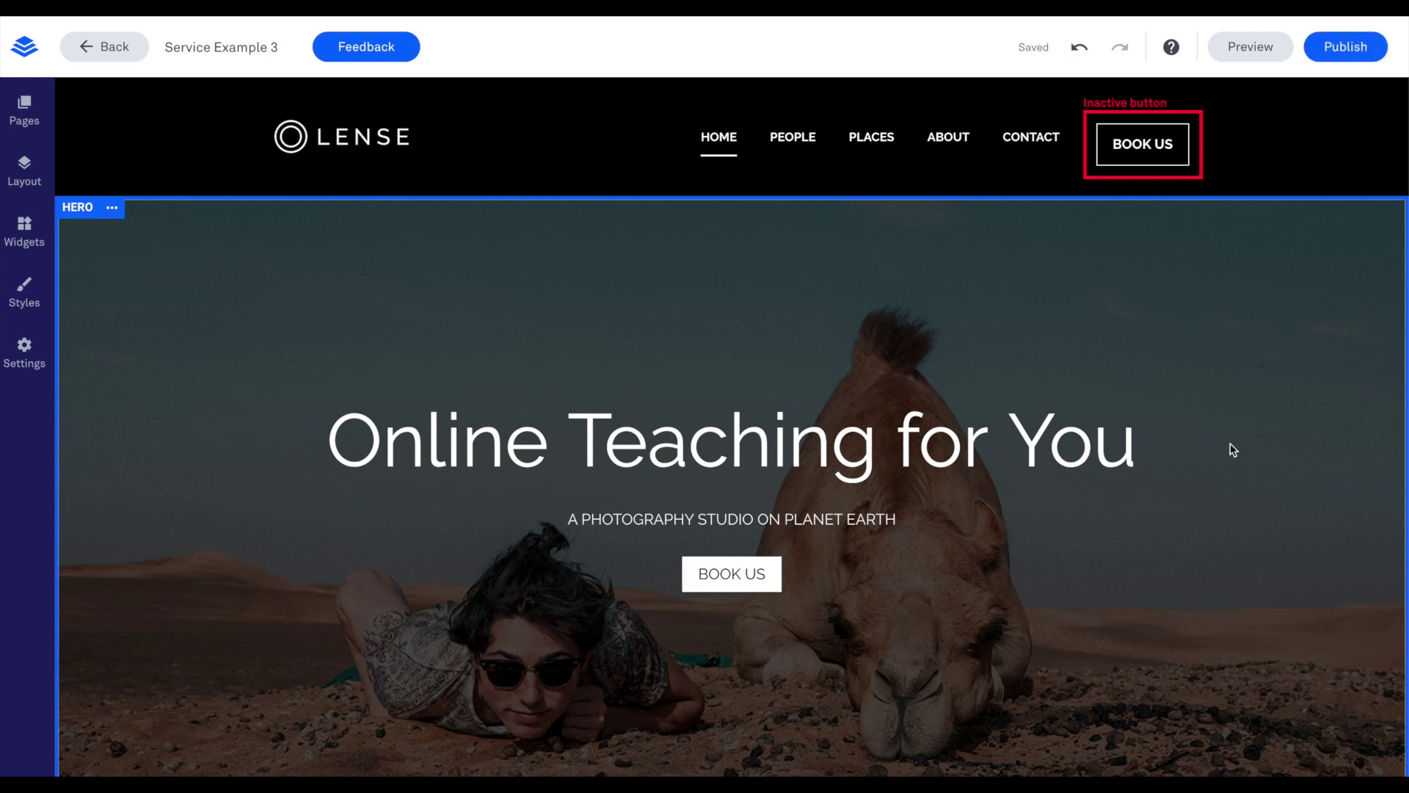
Bring up the Site Pages list and move PEOPLE below PLACES, then back above it
{"action": "scroll", "coordinate": [1232, 450], "scroll_direction": "down", "scroll_amount": 2}
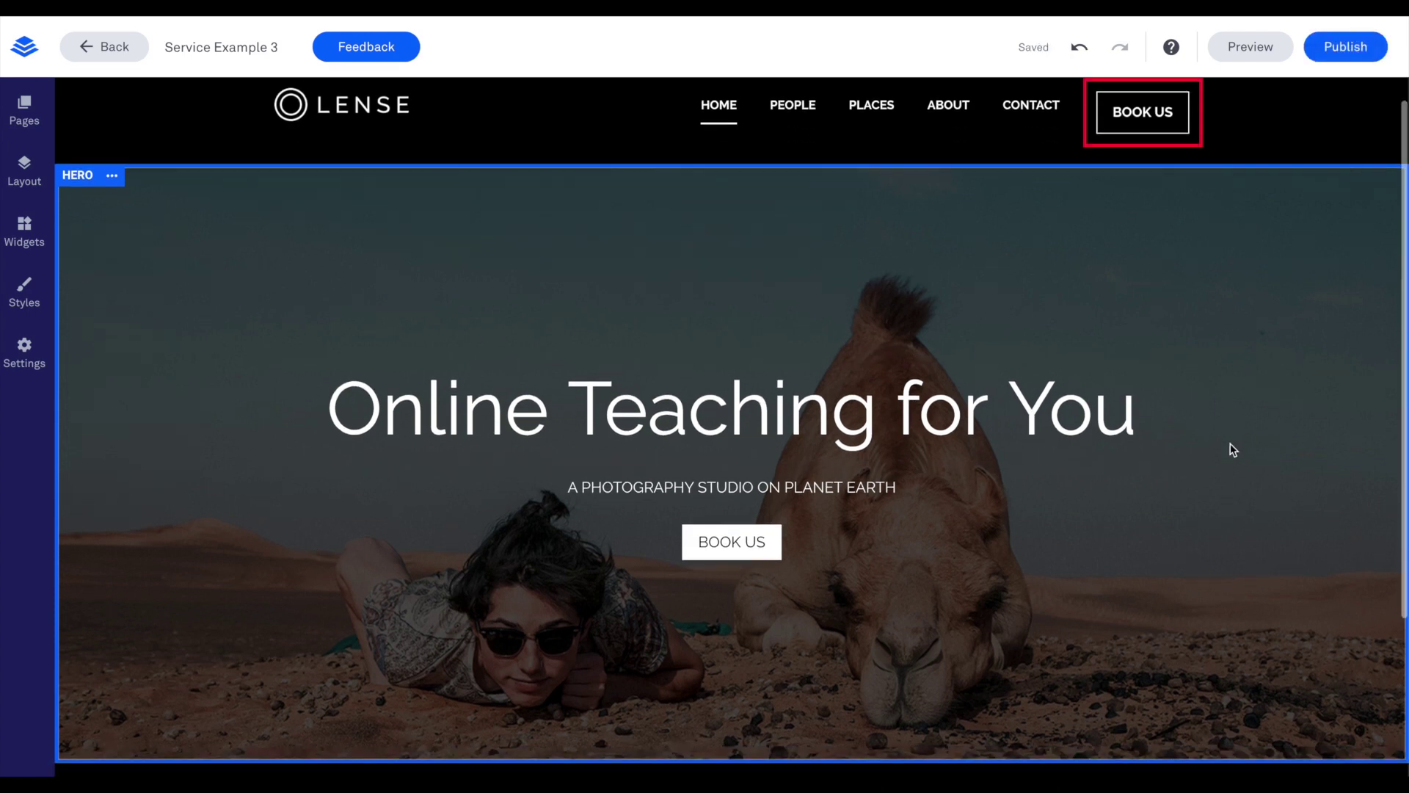
{"action": "scroll", "coordinate": [1233, 450], "scroll_direction": "down", "scroll_amount": 2}
{"action": "scroll", "coordinate": [1230, 448], "scroll_direction": "up", "scroll_amount": 4}
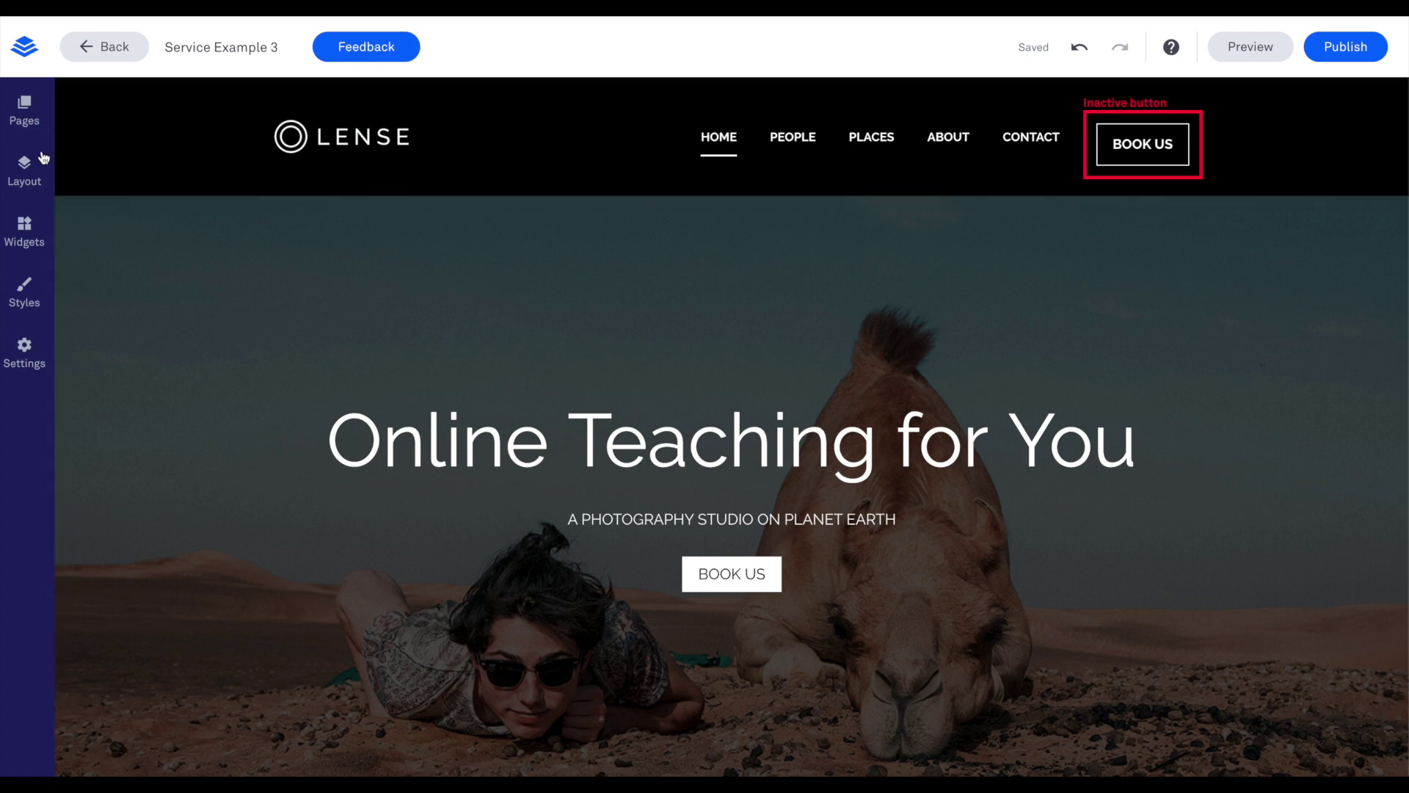
{"action": "left_click", "coordinate": [70, 116]}
{"action": "left_click", "coordinate": [25, 110]}
{"action": "left_click", "coordinate": [27, 112]}
{"action": "left_click", "coordinate": [30, 113]}
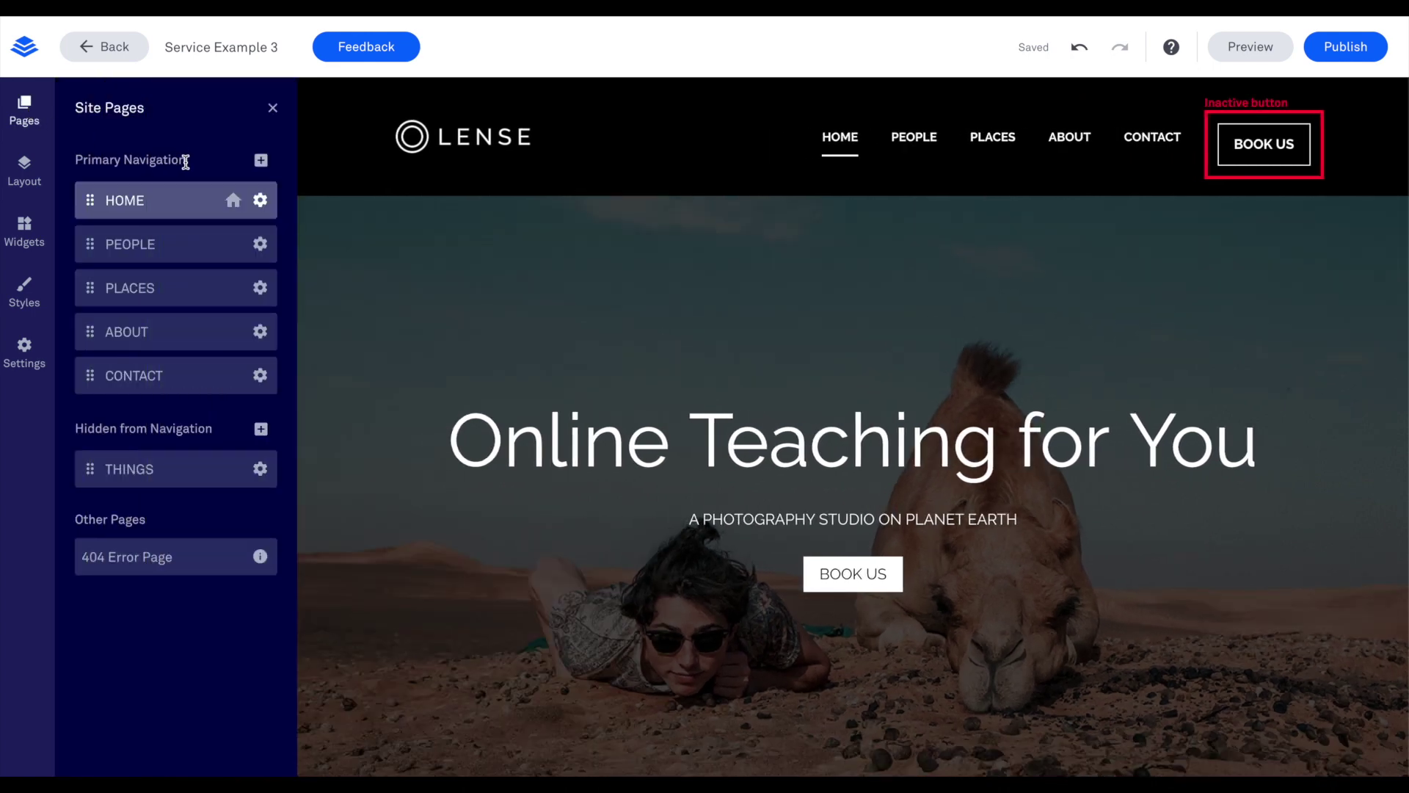
{"action": "left_click_drag", "start_coordinate": [187, 160], "coordinate": [82, 162]}
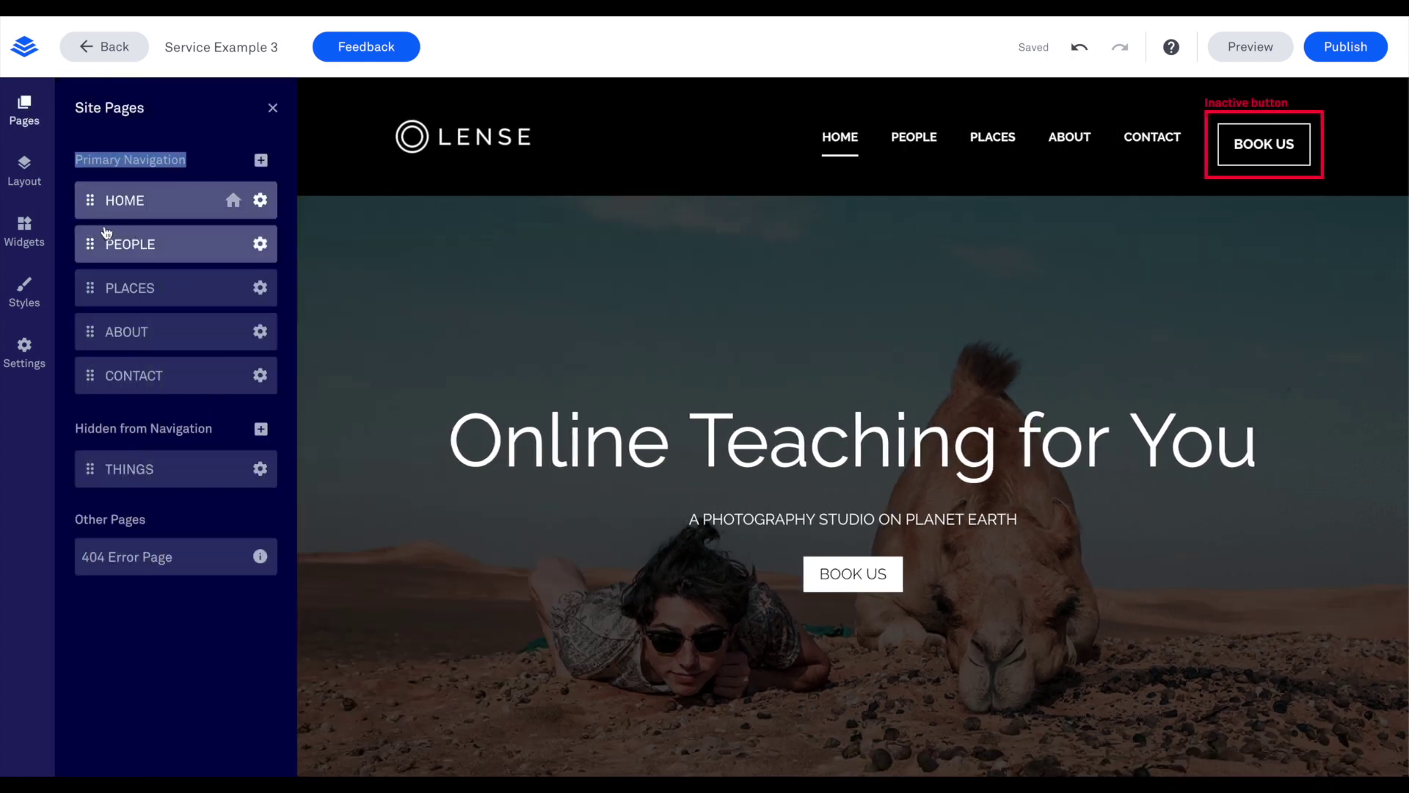
{"action": "left_click_drag", "start_coordinate": [88, 244], "coordinate": [86, 290]}
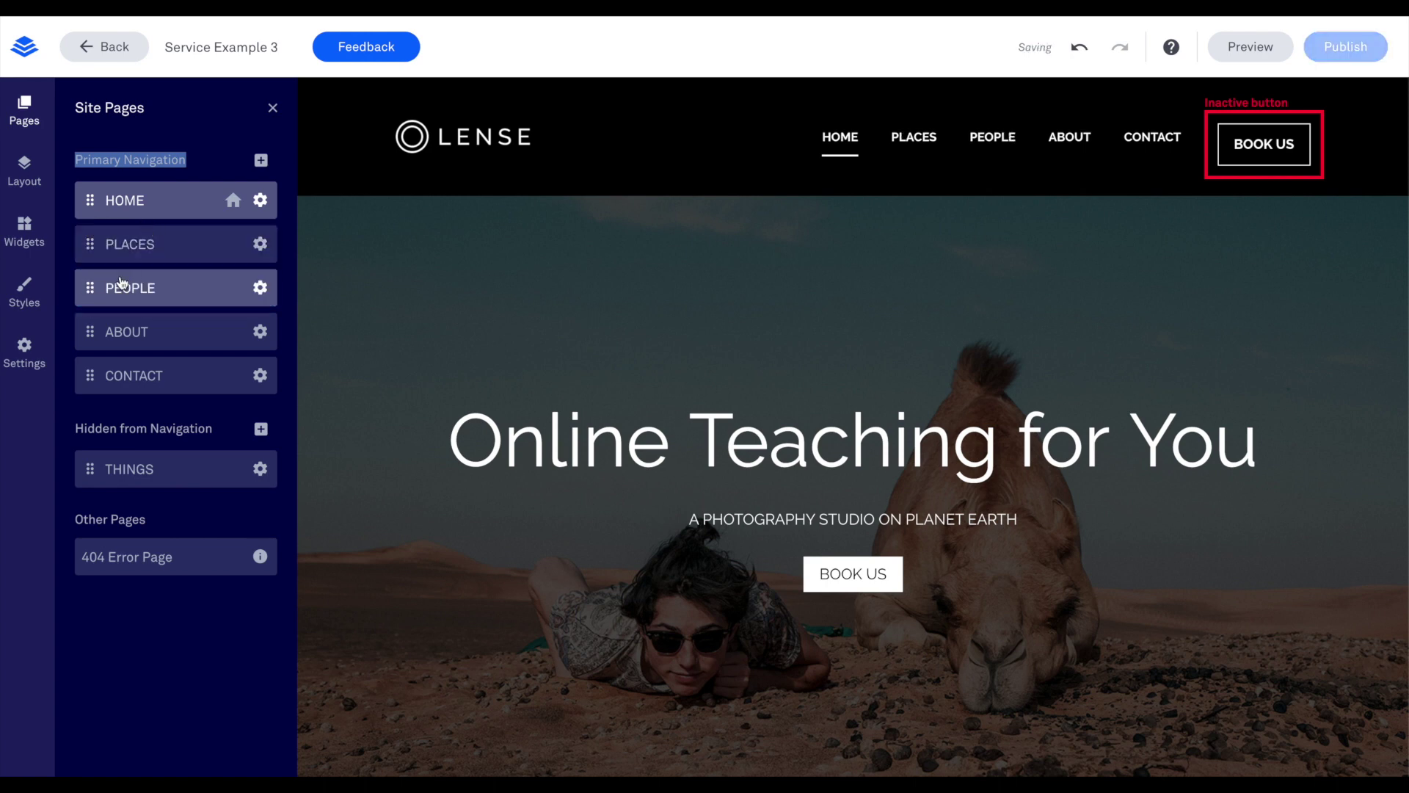
{"action": "left_click_drag", "start_coordinate": [85, 294], "coordinate": [86, 245]}
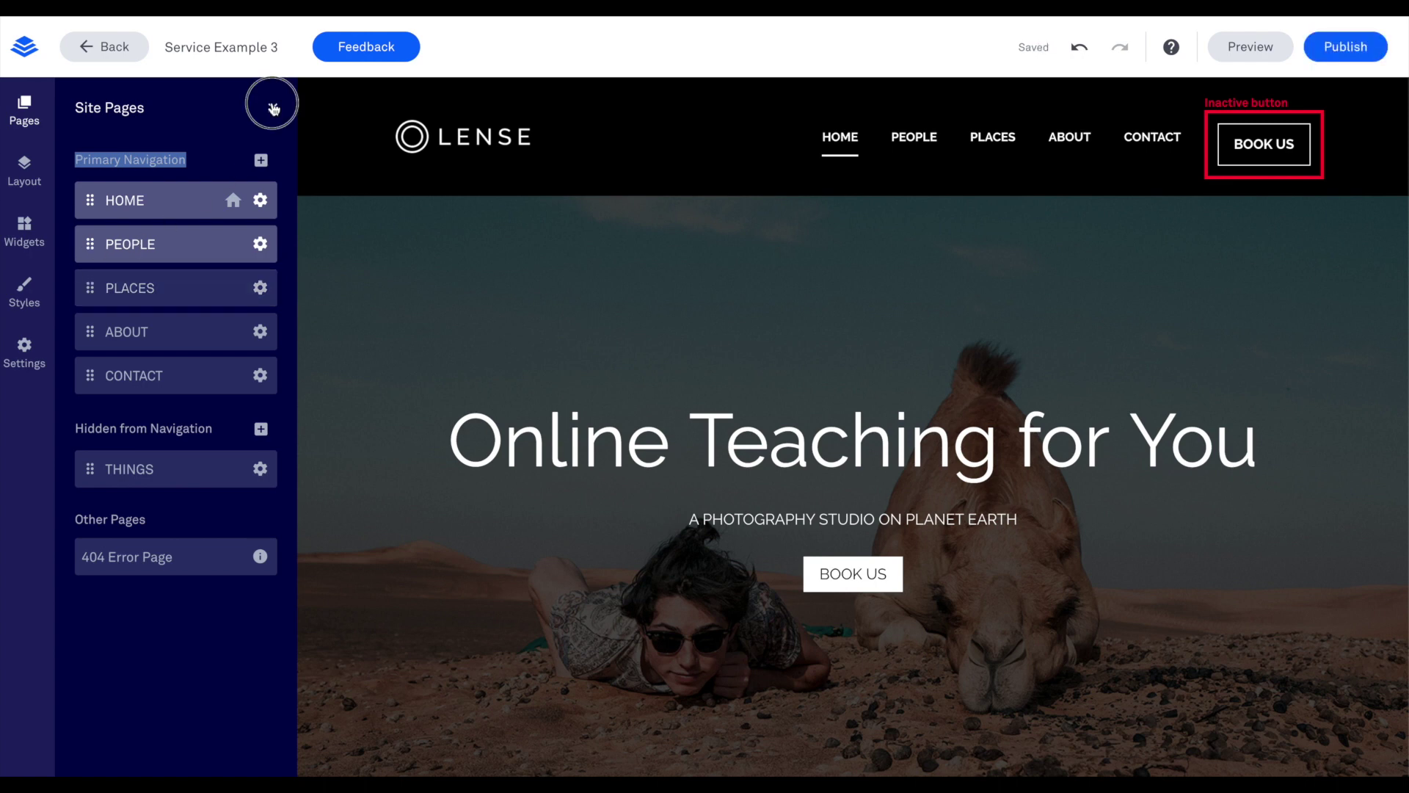
Close the Site Pages list and select the header's BOOK US button
{"action": "left_click", "coordinate": [274, 110]}
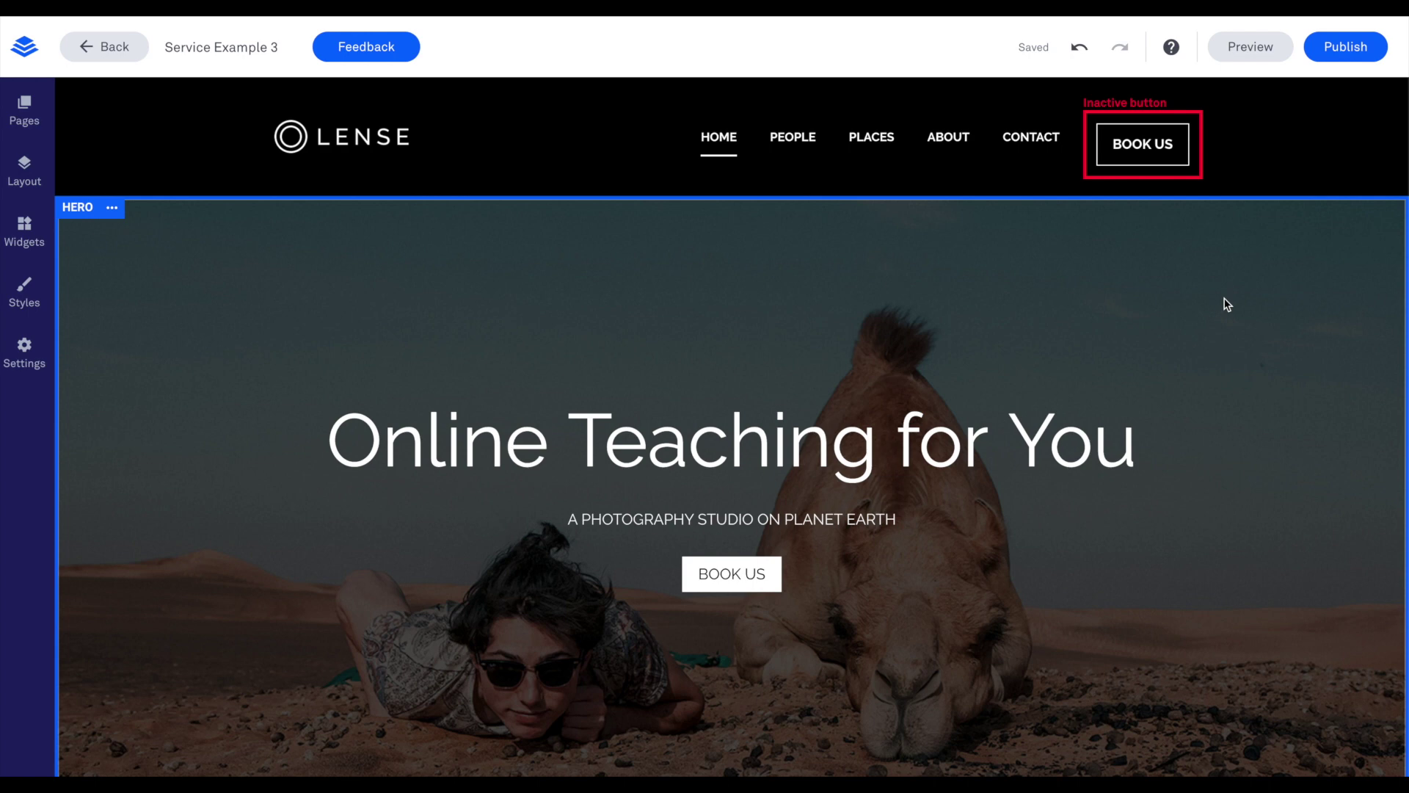
{"action": "left_click", "coordinate": [1167, 141]}
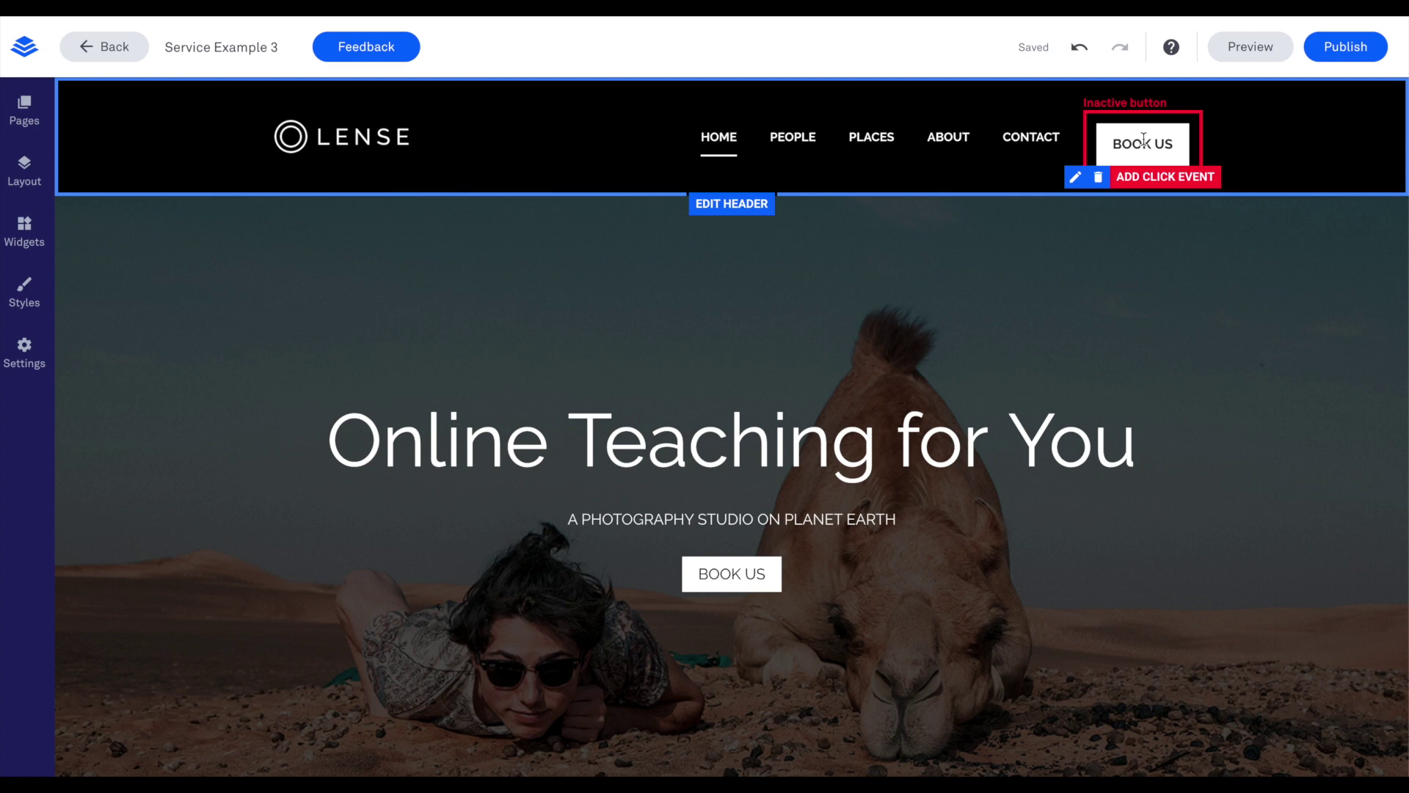
Set the BOOK US button's link action to Open a Calendly pop-up
{"action": "left_click", "coordinate": [1149, 146]}
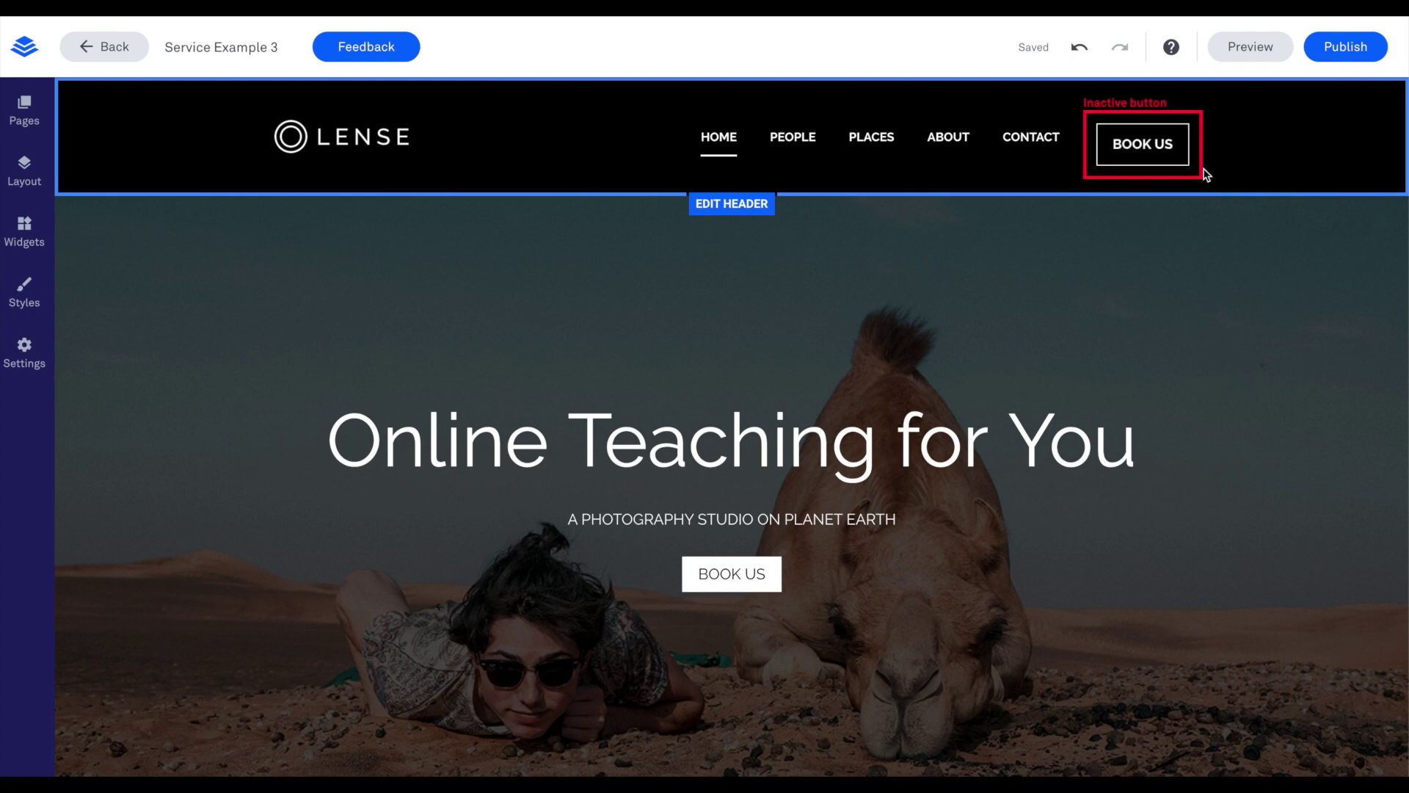
{"action": "left_click", "coordinate": [1166, 177]}
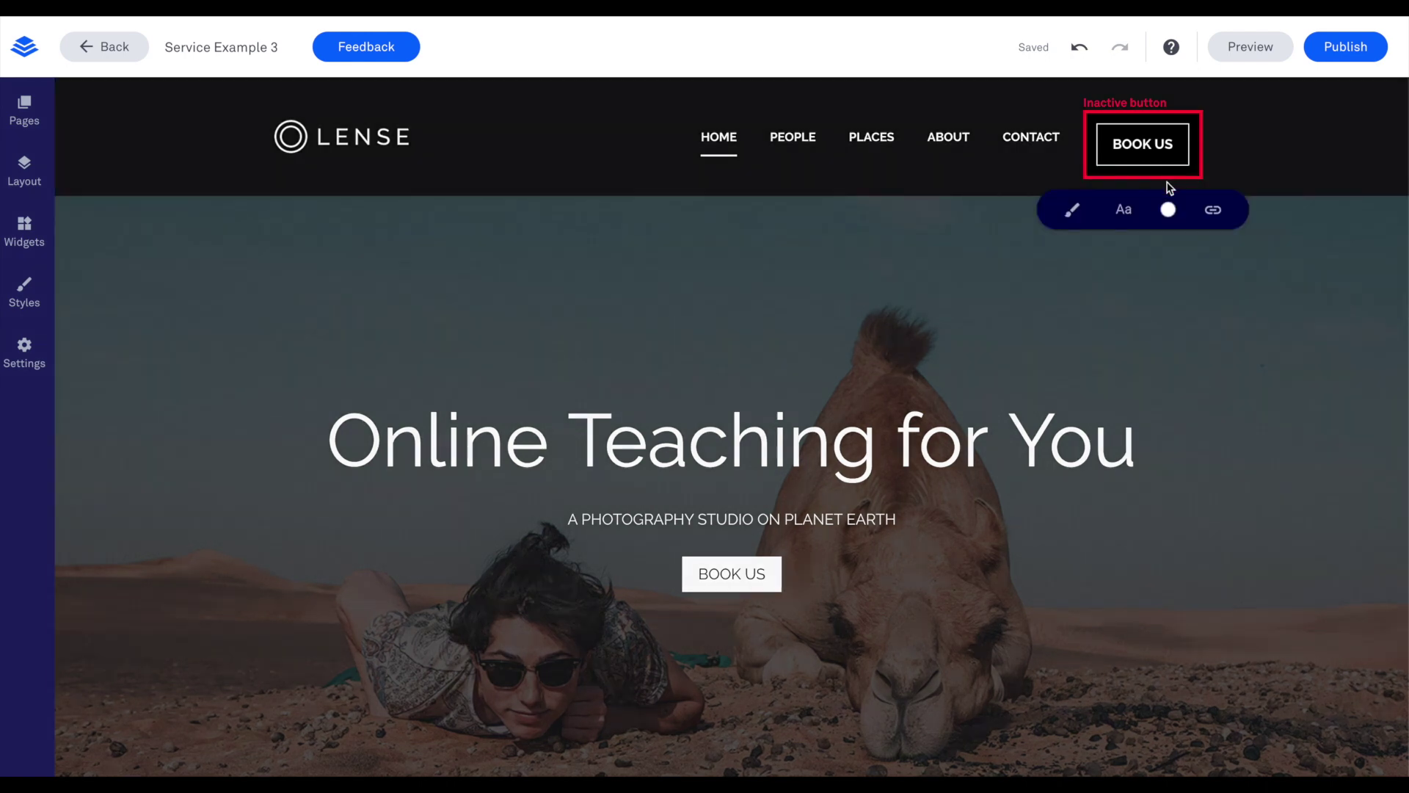
{"action": "left_click", "coordinate": [1213, 209]}
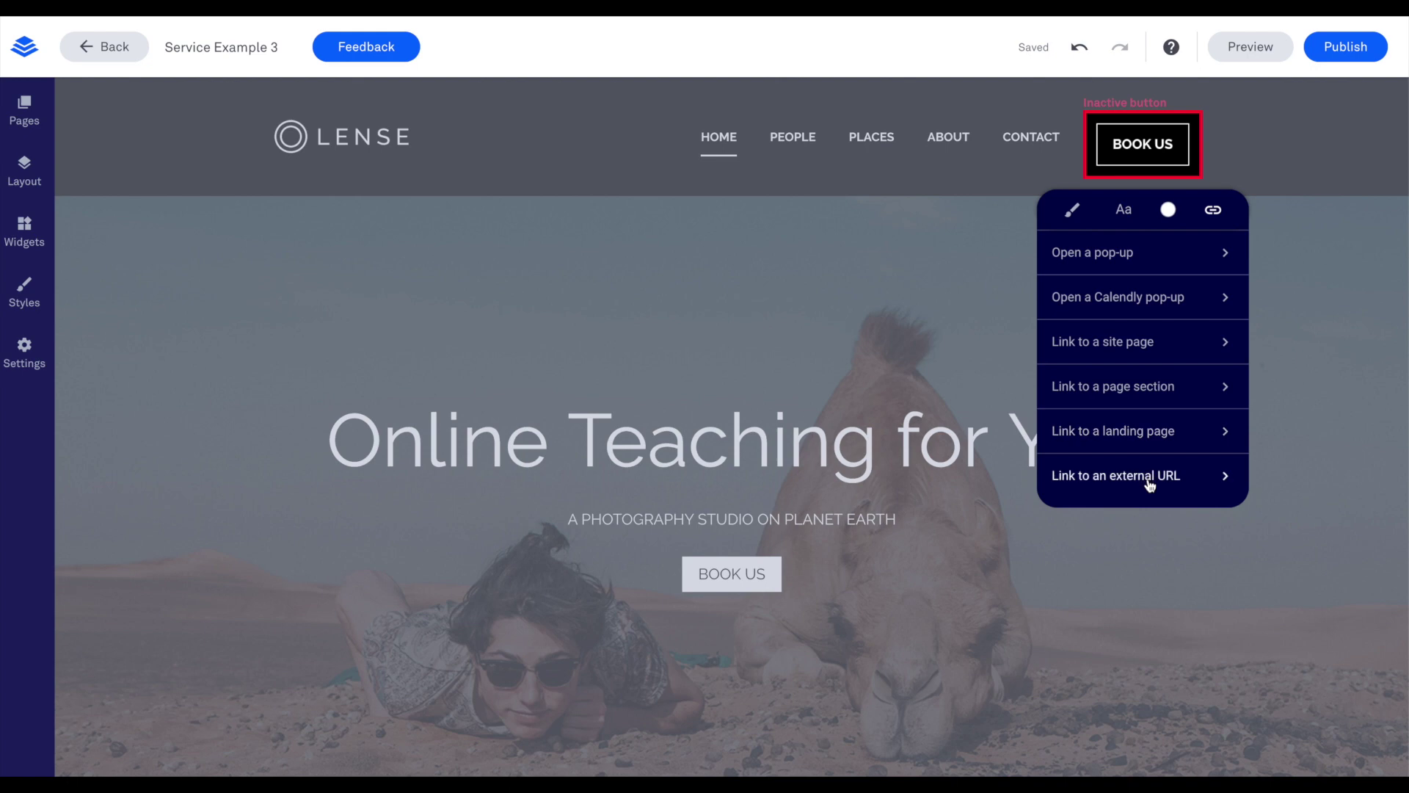
{"action": "left_click", "coordinate": [1163, 306]}
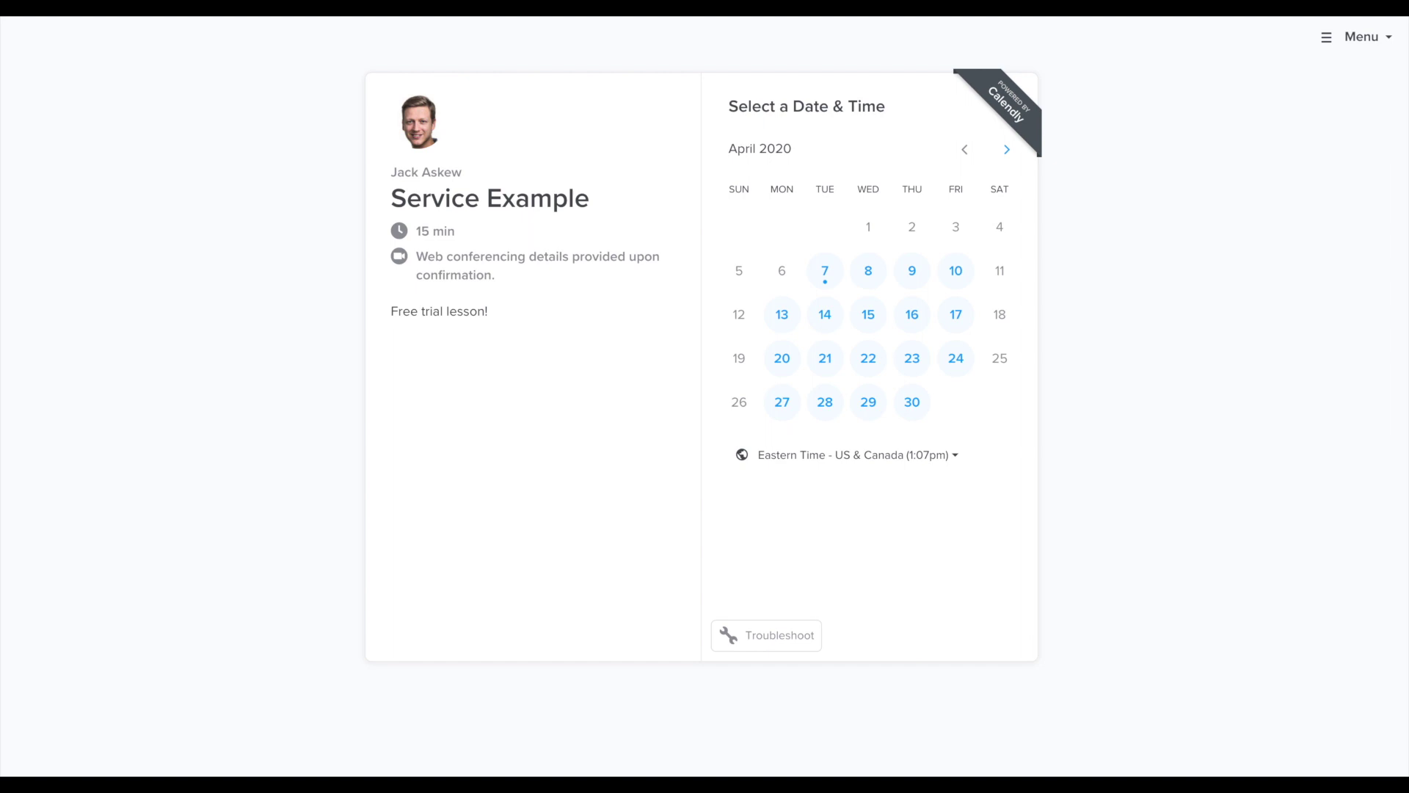
Bring up the Calendly booking tab's context menu for its link, then dismiss it
{"action": "right_click", "coordinate": [162, 16]}
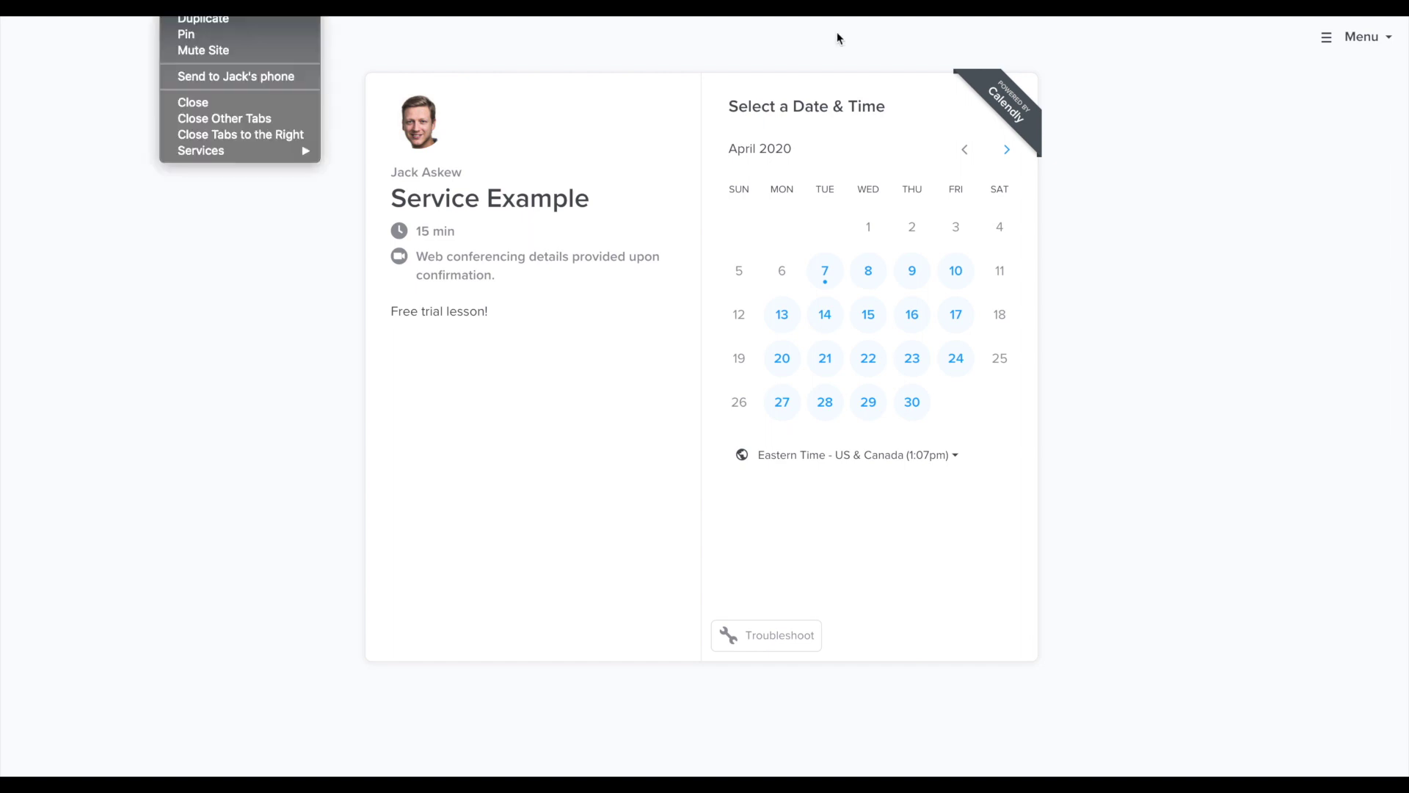
{"action": "key", "text": "Escape"}
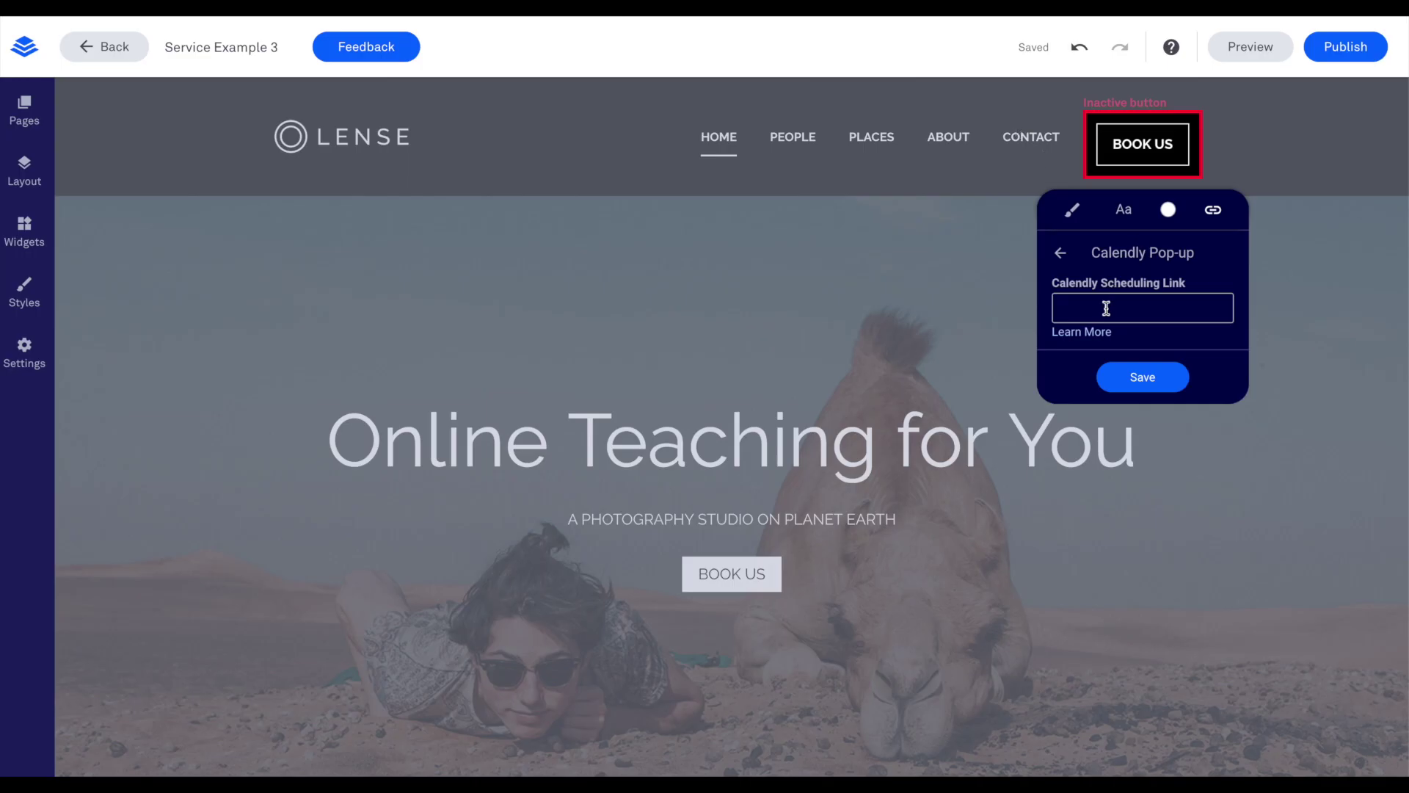
Set BOOK US to open the pasted Calendly link as a pop-up and count clicks as conversions
{"action": "left_click", "coordinate": [1106, 308]}
{"action": "key", "text": "ctrl+v"}
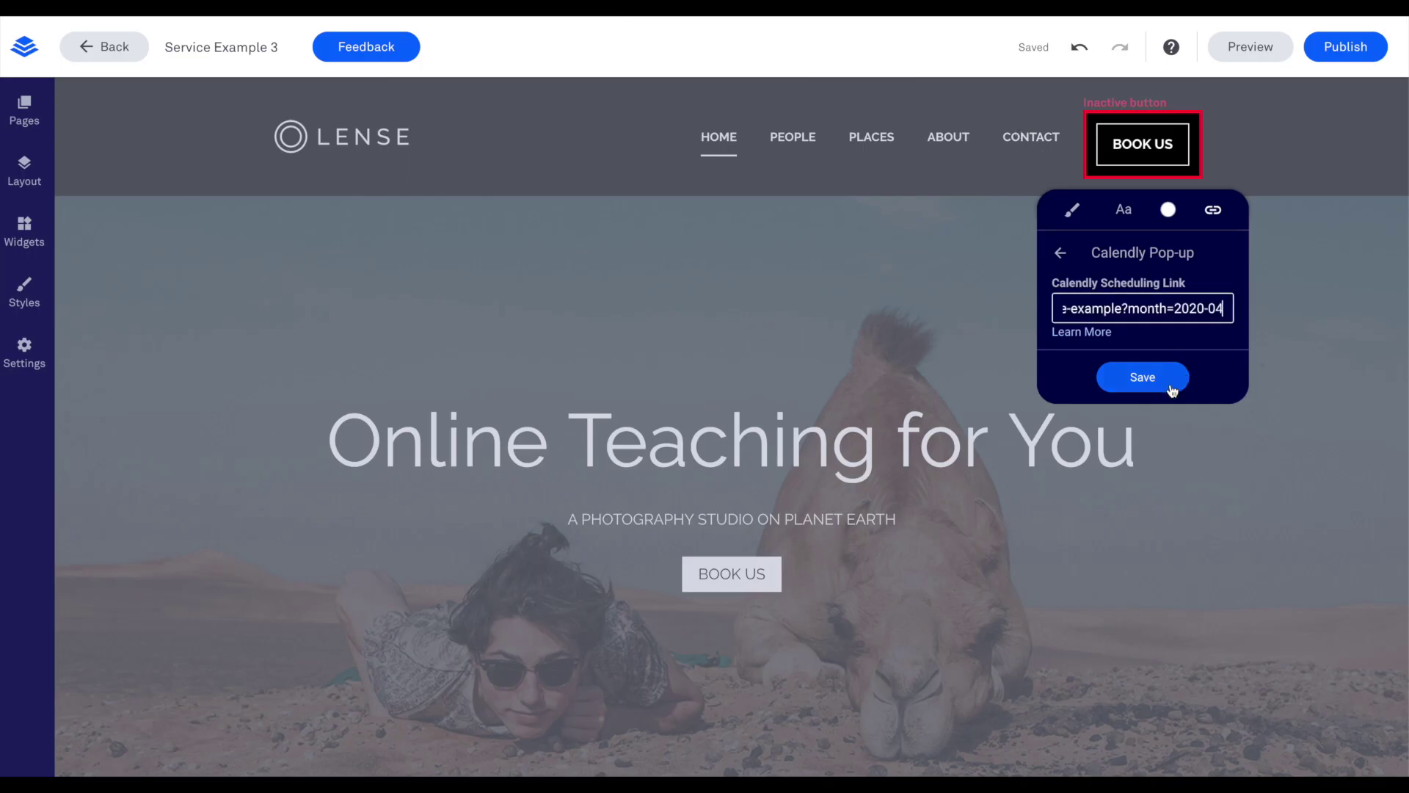
{"action": "left_click", "coordinate": [1162, 381]}
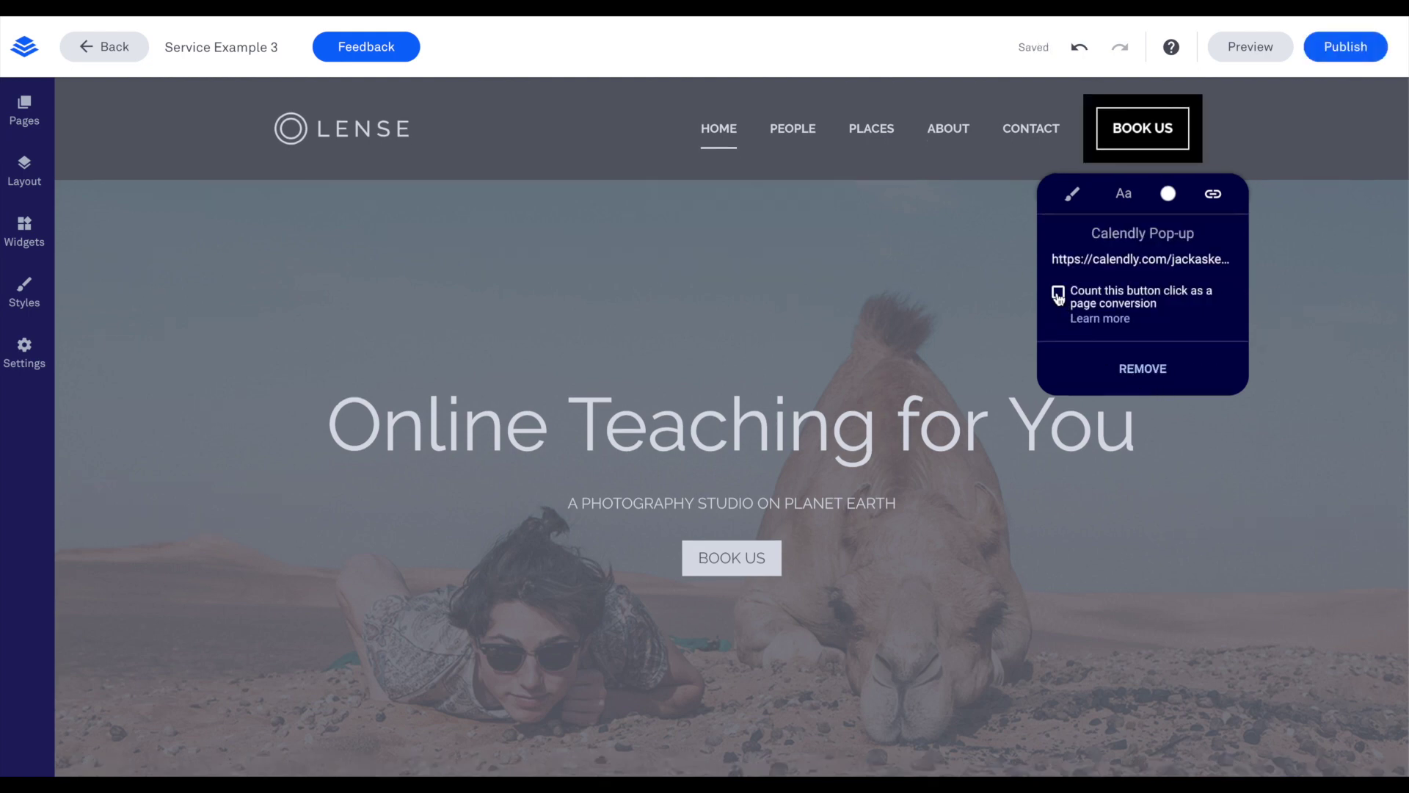
{"action": "left_click", "coordinate": [1058, 293]}
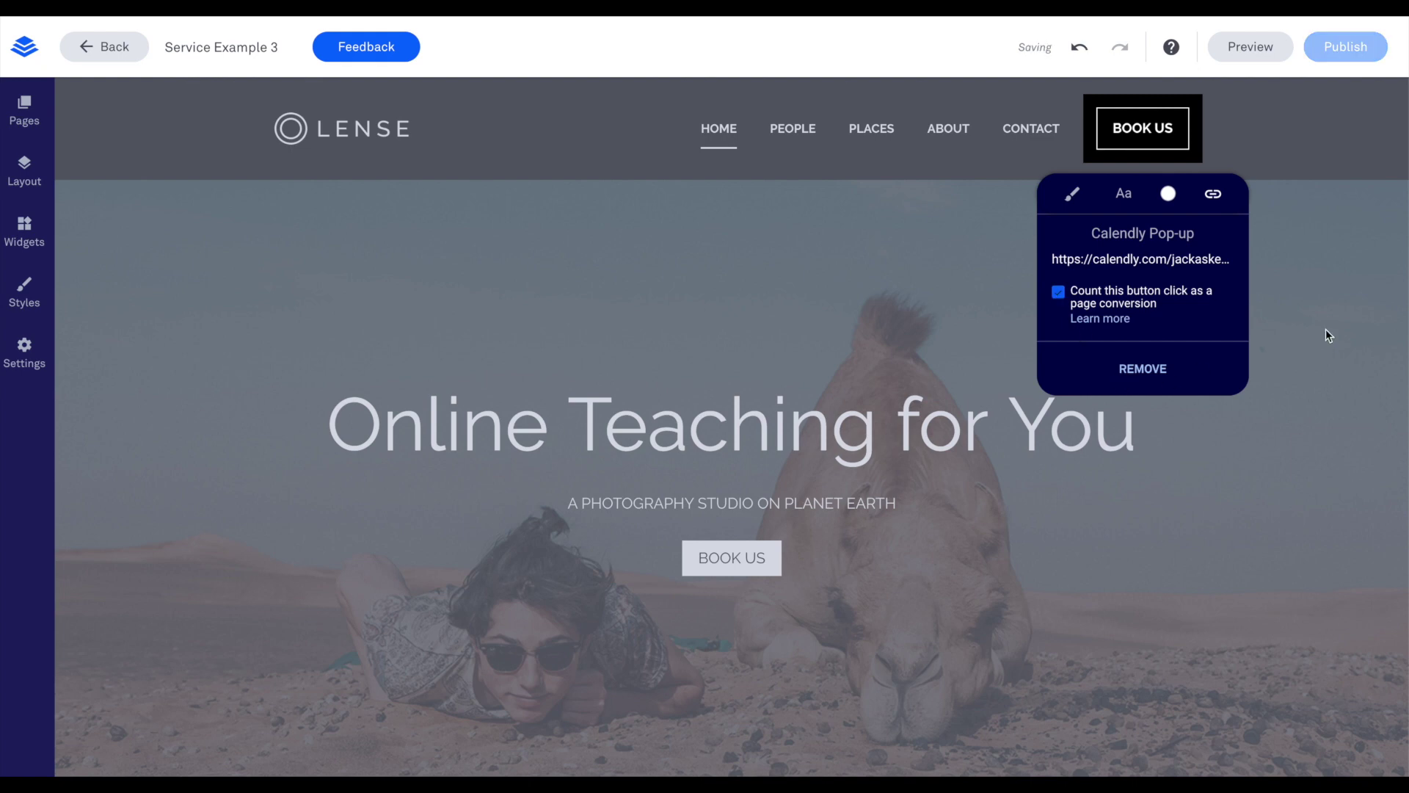
{"action": "left_click", "coordinate": [1323, 284]}
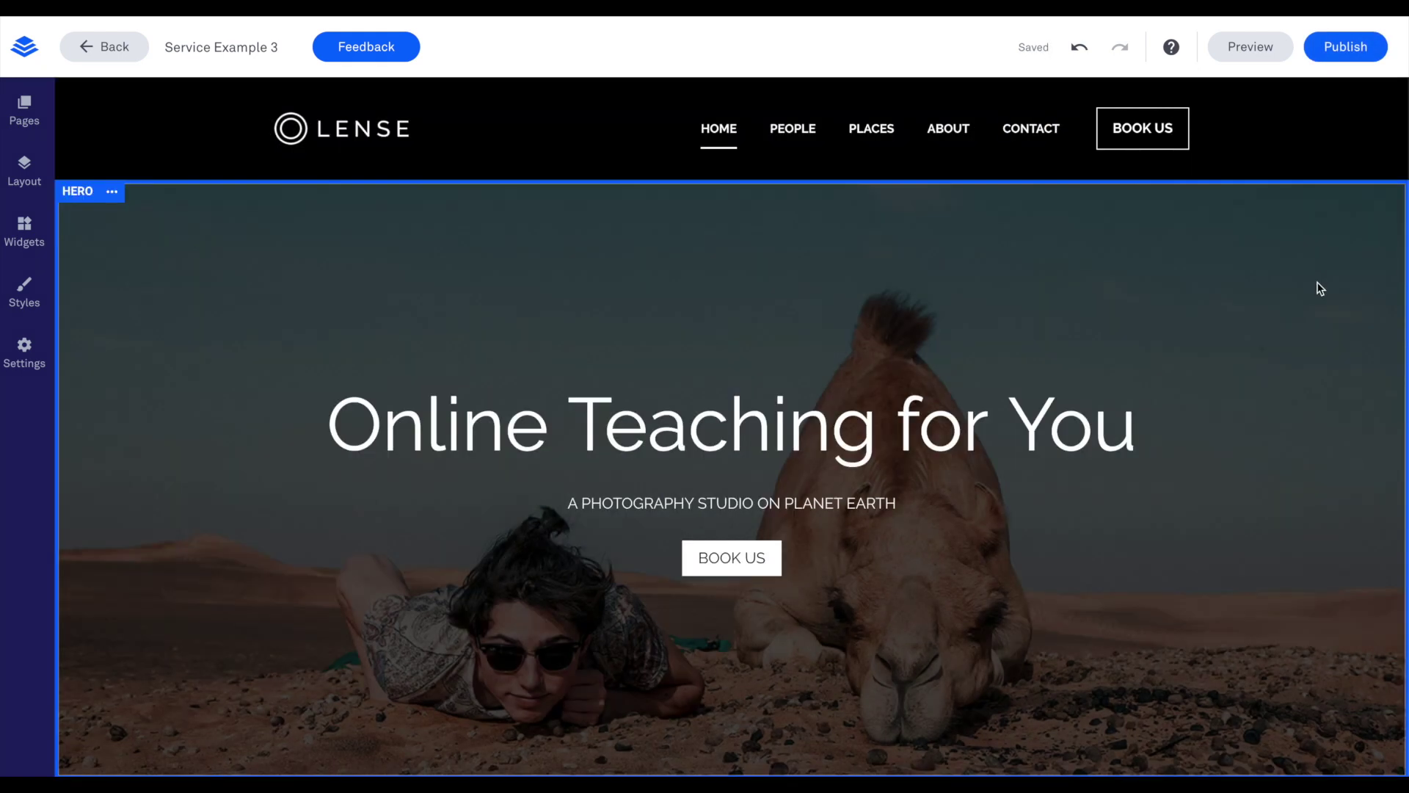
Preview the page and switch twice between the tablet and phone layouts
{"action": "left_click", "coordinate": [1240, 47]}
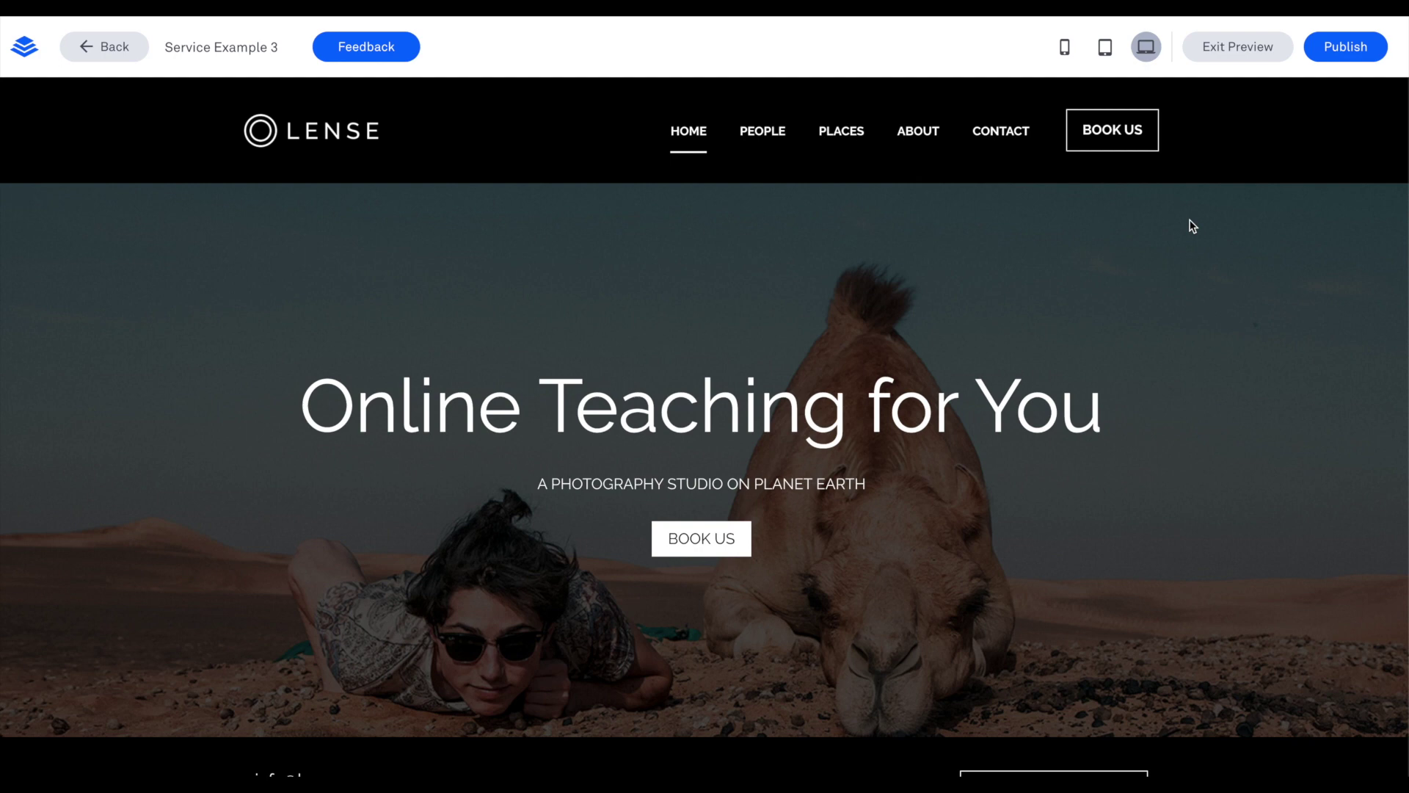
{"action": "left_click", "coordinate": [1109, 52]}
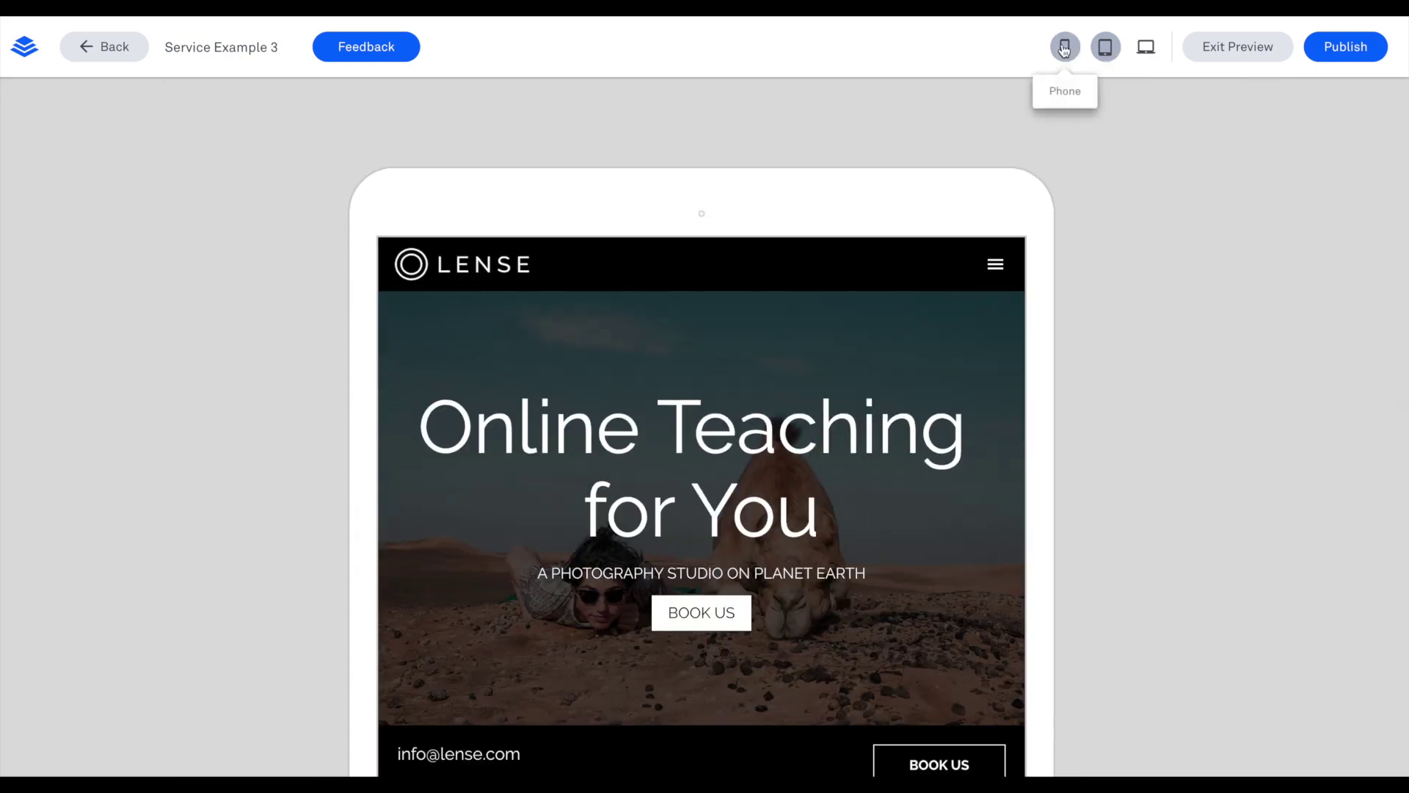
{"action": "left_click", "coordinate": [1065, 48]}
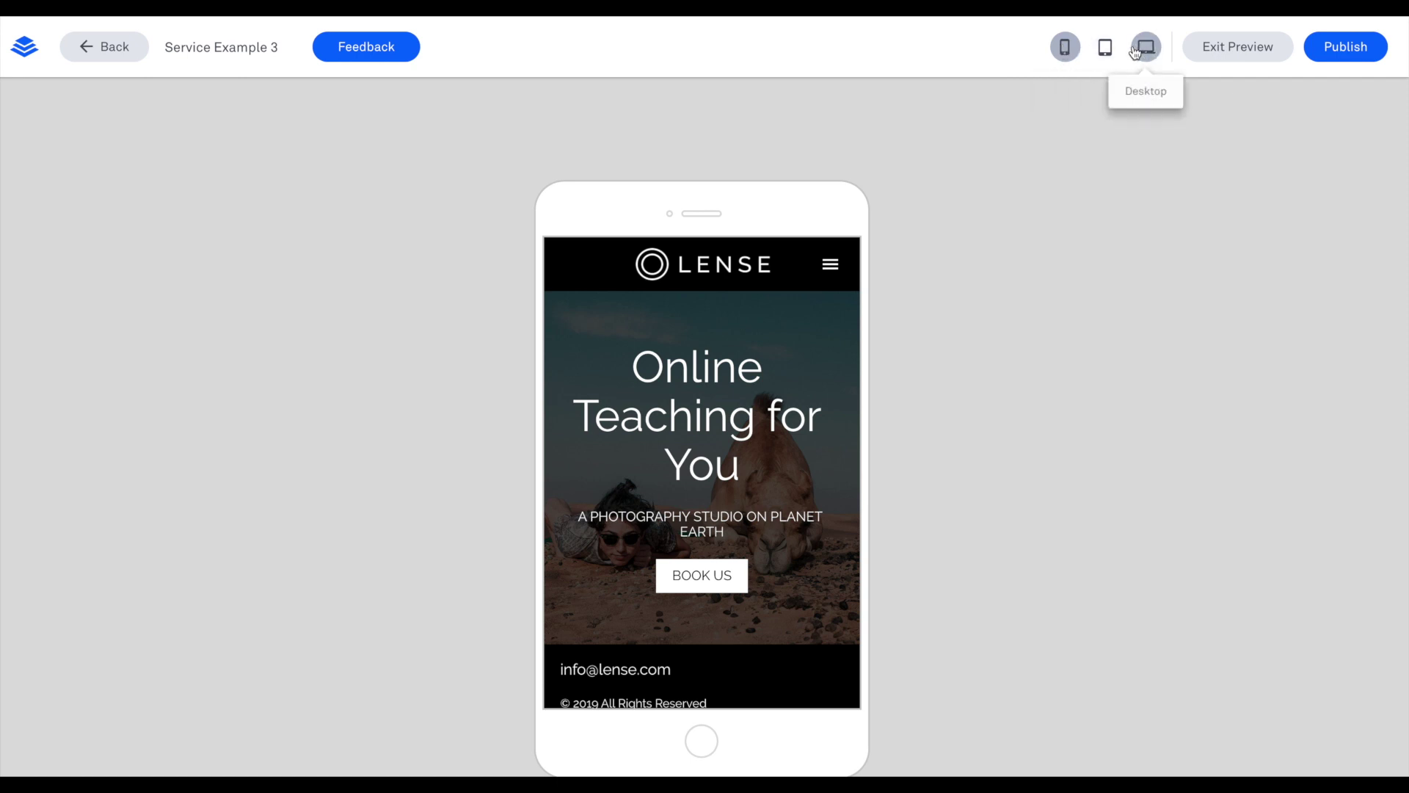
{"action": "left_click", "coordinate": [1106, 49]}
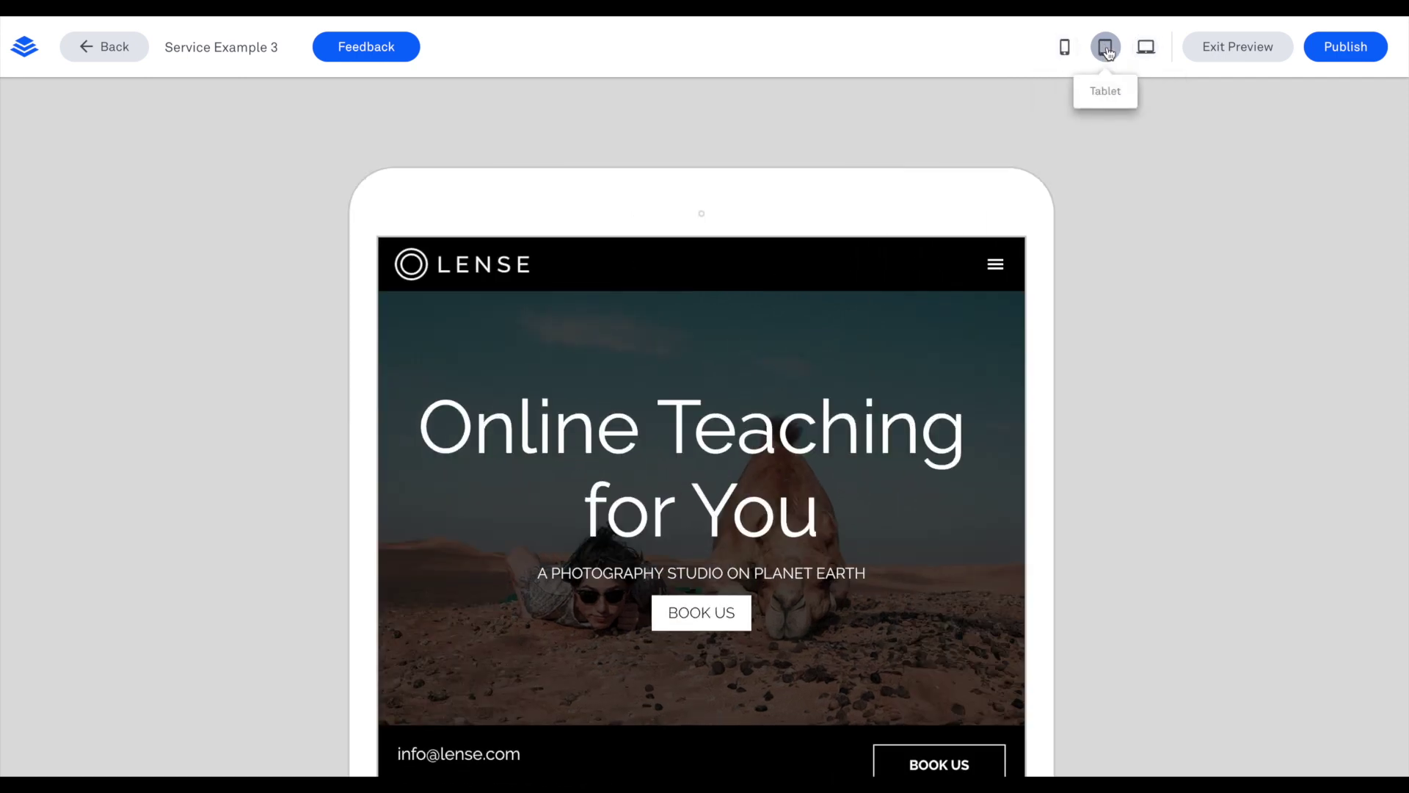
{"action": "left_click", "coordinate": [1065, 47]}
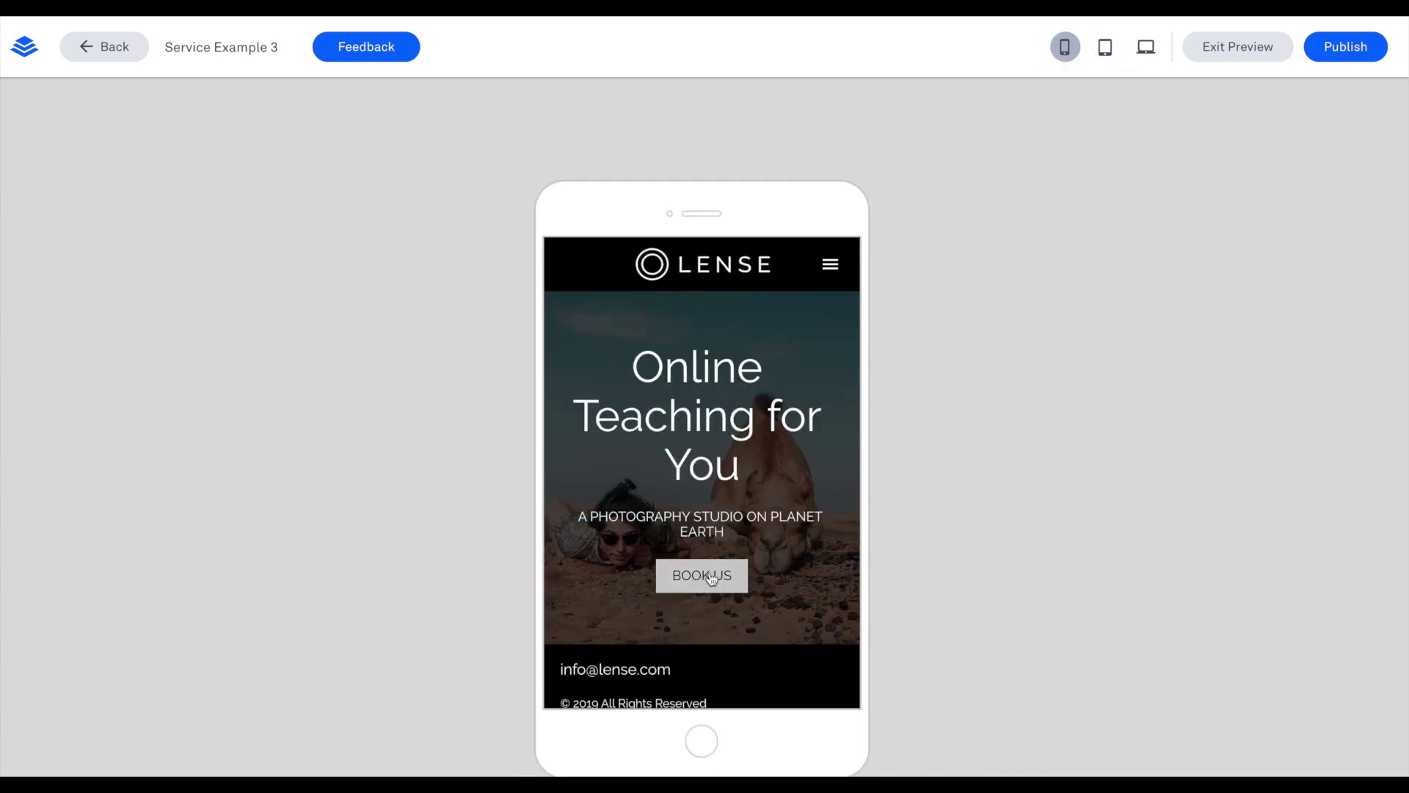
At desktop width, book April 15 at 10:30am in the BOOK US Calendly pop-up
{"action": "left_click", "coordinate": [1146, 47]}
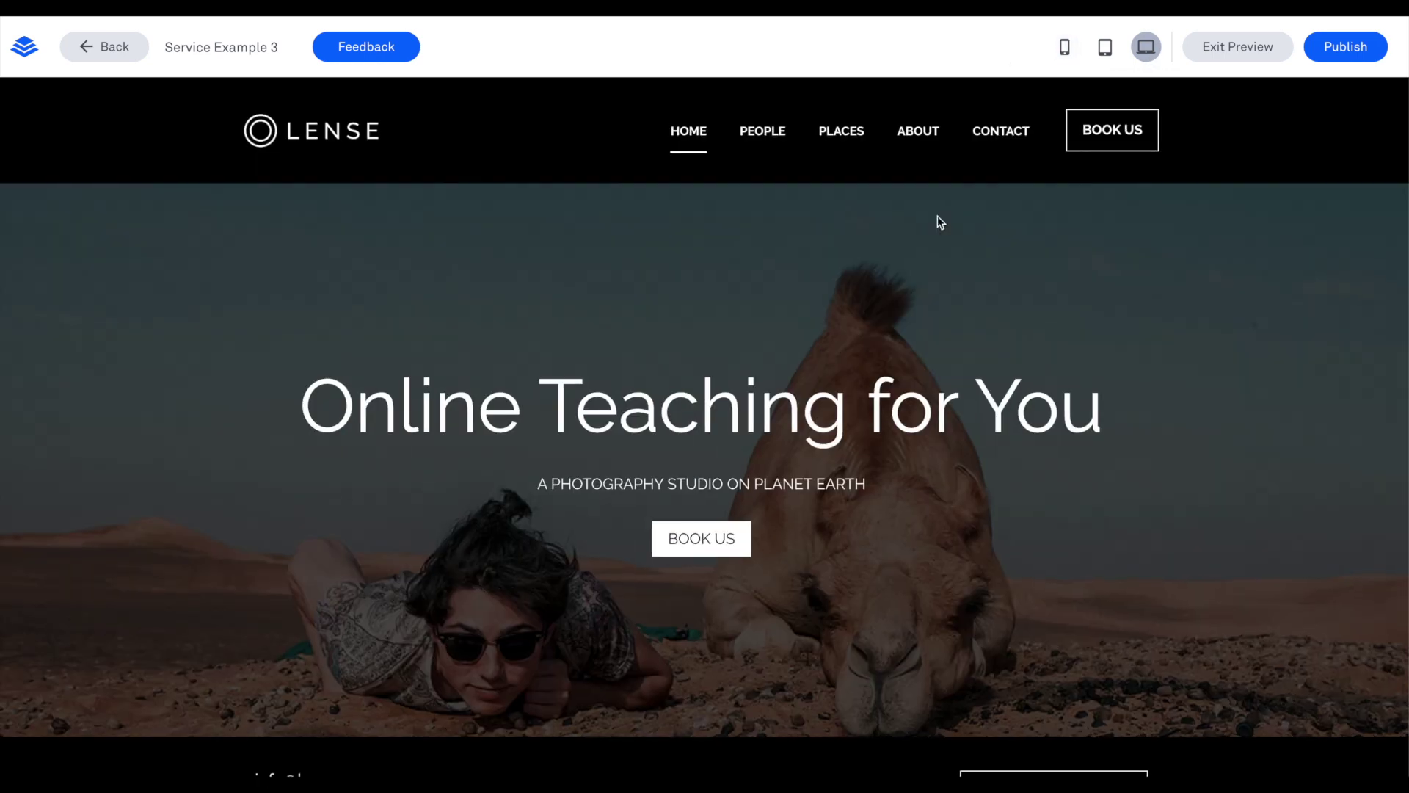
{"action": "left_click", "coordinate": [1129, 132]}
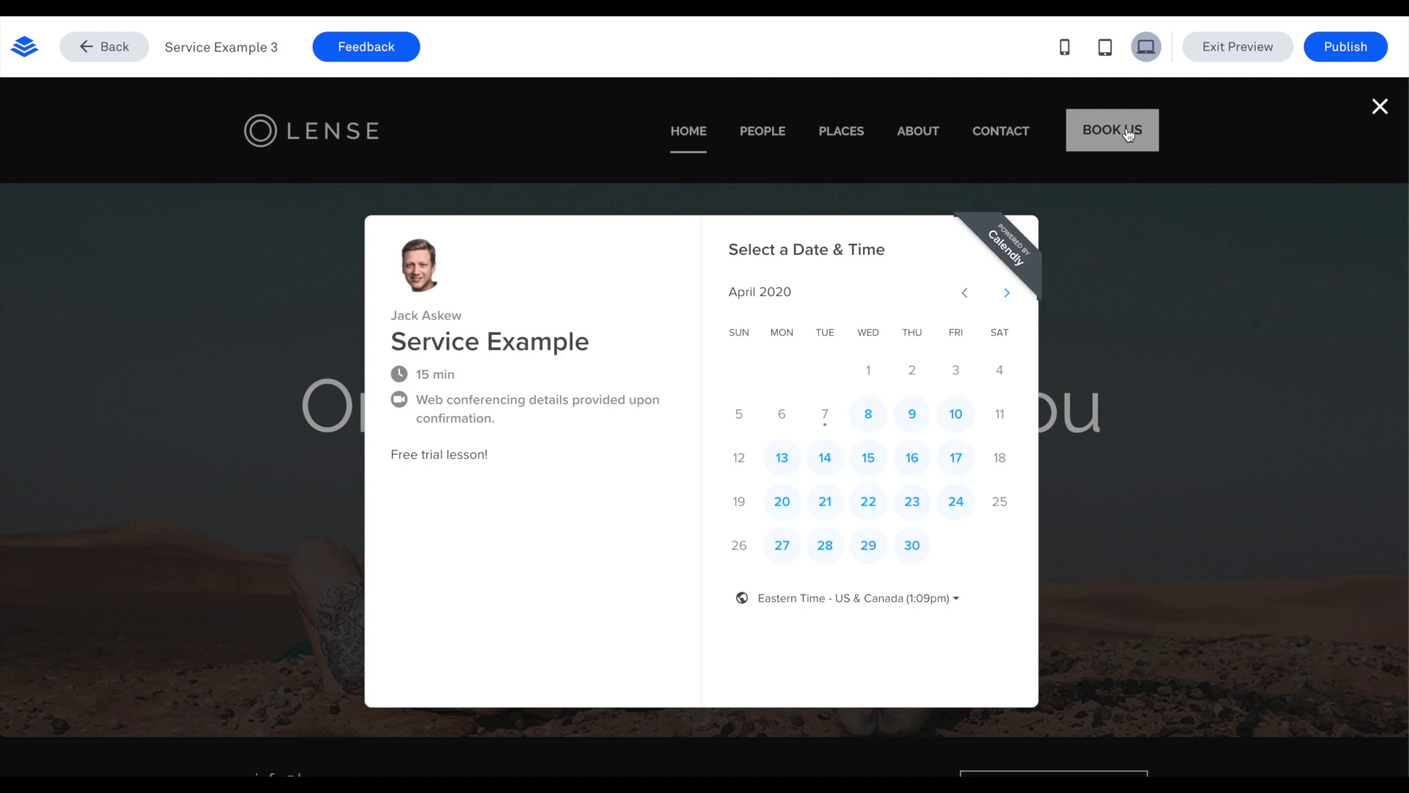
{"action": "left_click", "coordinate": [868, 457]}
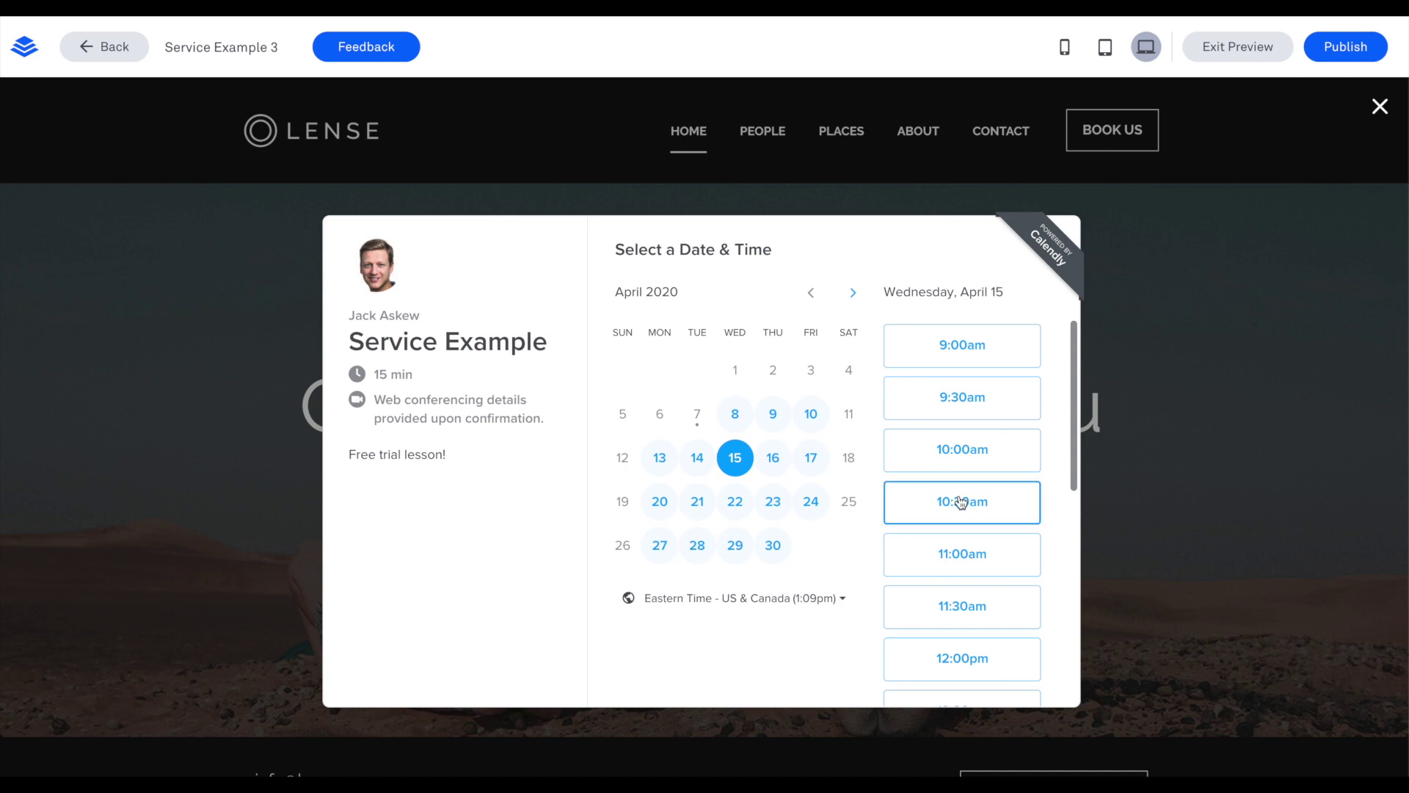
{"action": "left_click", "coordinate": [935, 499]}
{"action": "left_click", "coordinate": [1007, 501]}
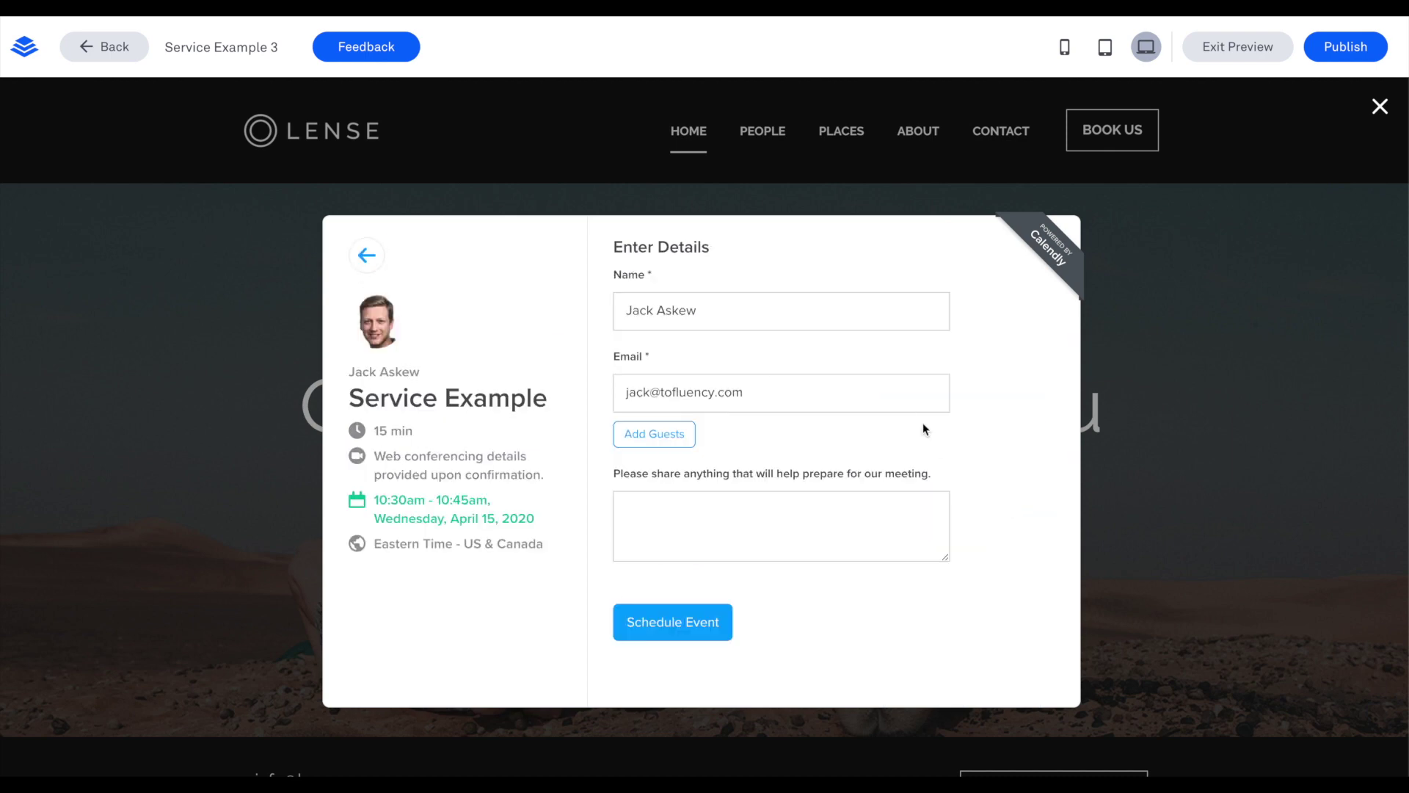
Clear the prefilled email field and close the Calendly booking pop-up
{"action": "triple_click", "coordinate": [799, 397]}
{"action": "key", "text": "BackSpace"}
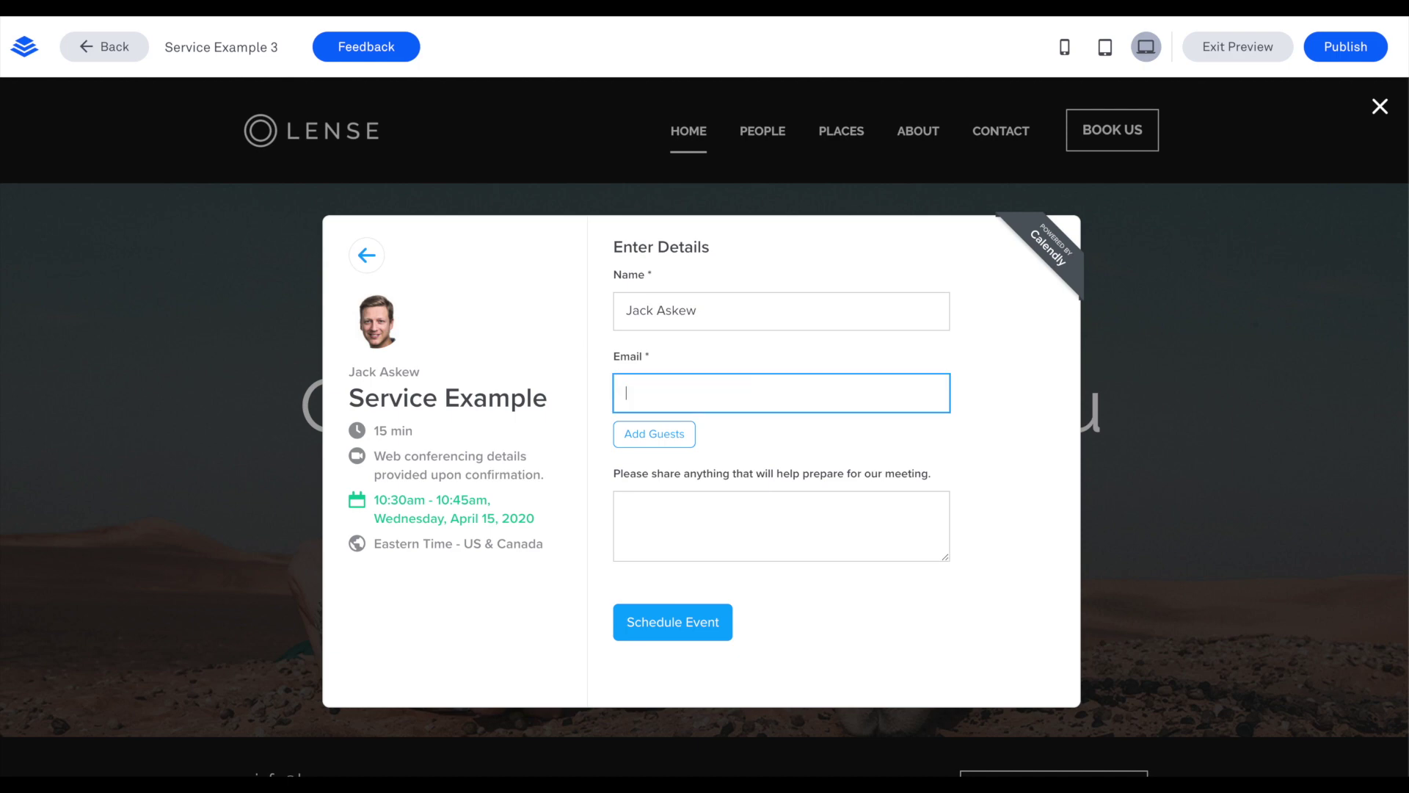
{"action": "left_click", "coordinate": [1002, 500]}
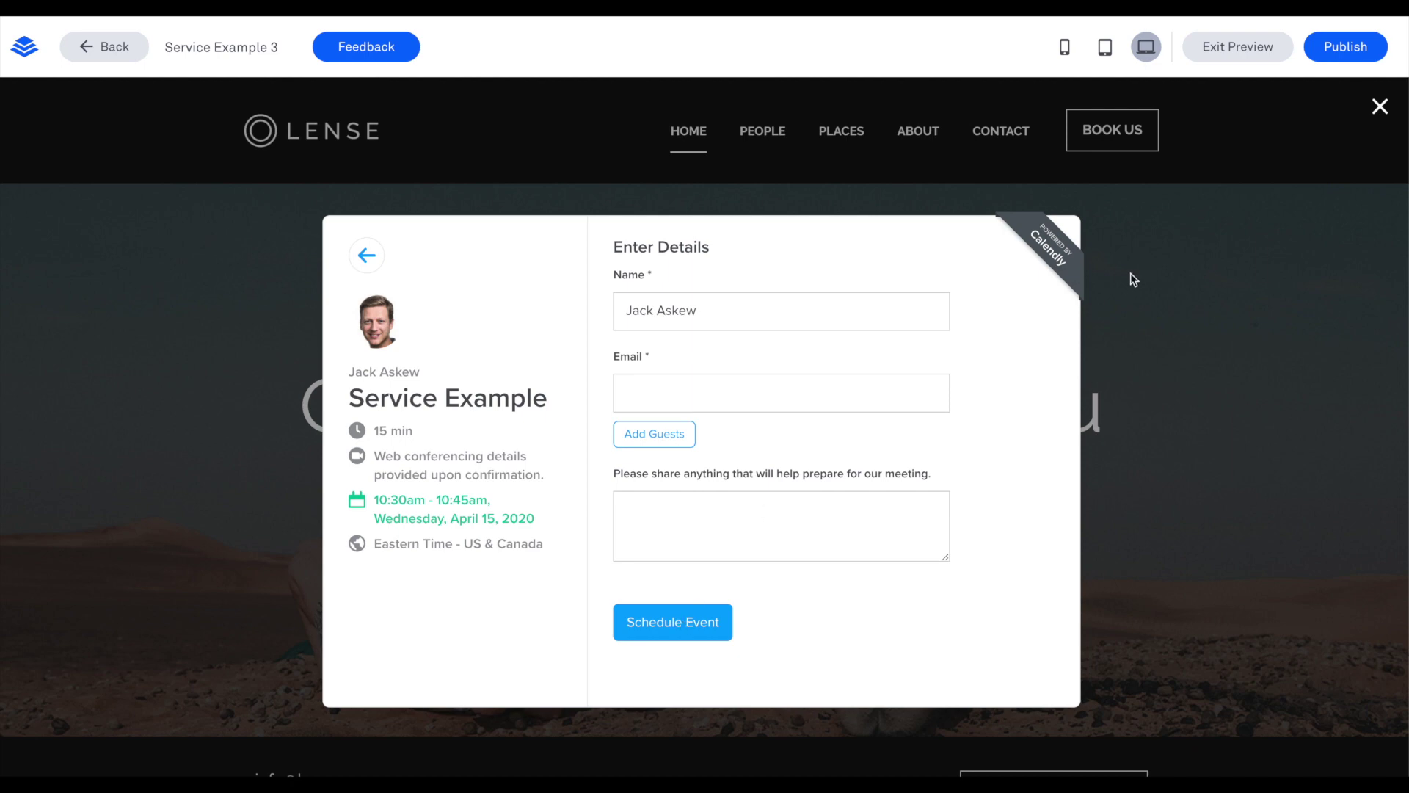
{"action": "left_click", "coordinate": [1192, 273]}
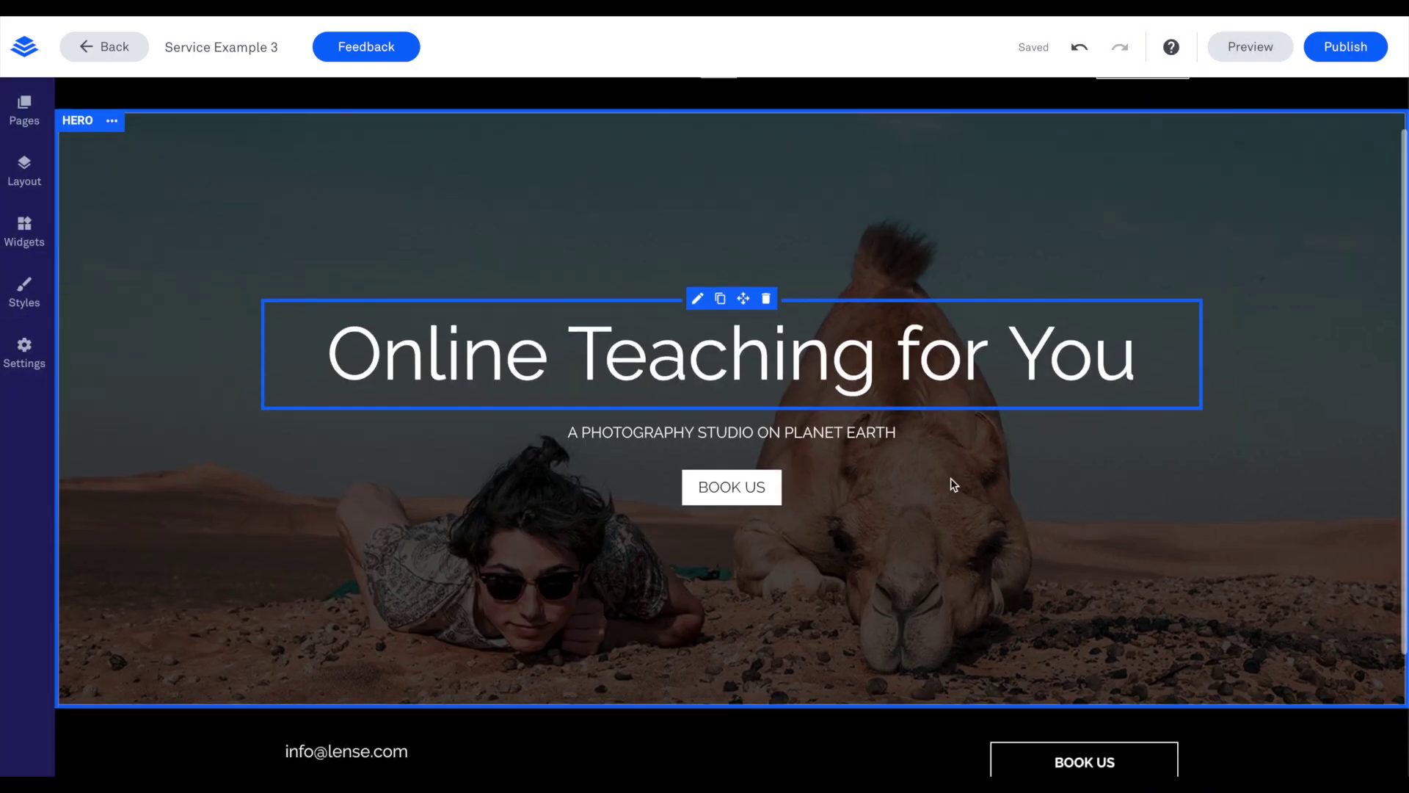
{"action": "scroll", "coordinate": [953, 484], "scroll_direction": "down", "scroll_amount": 1}
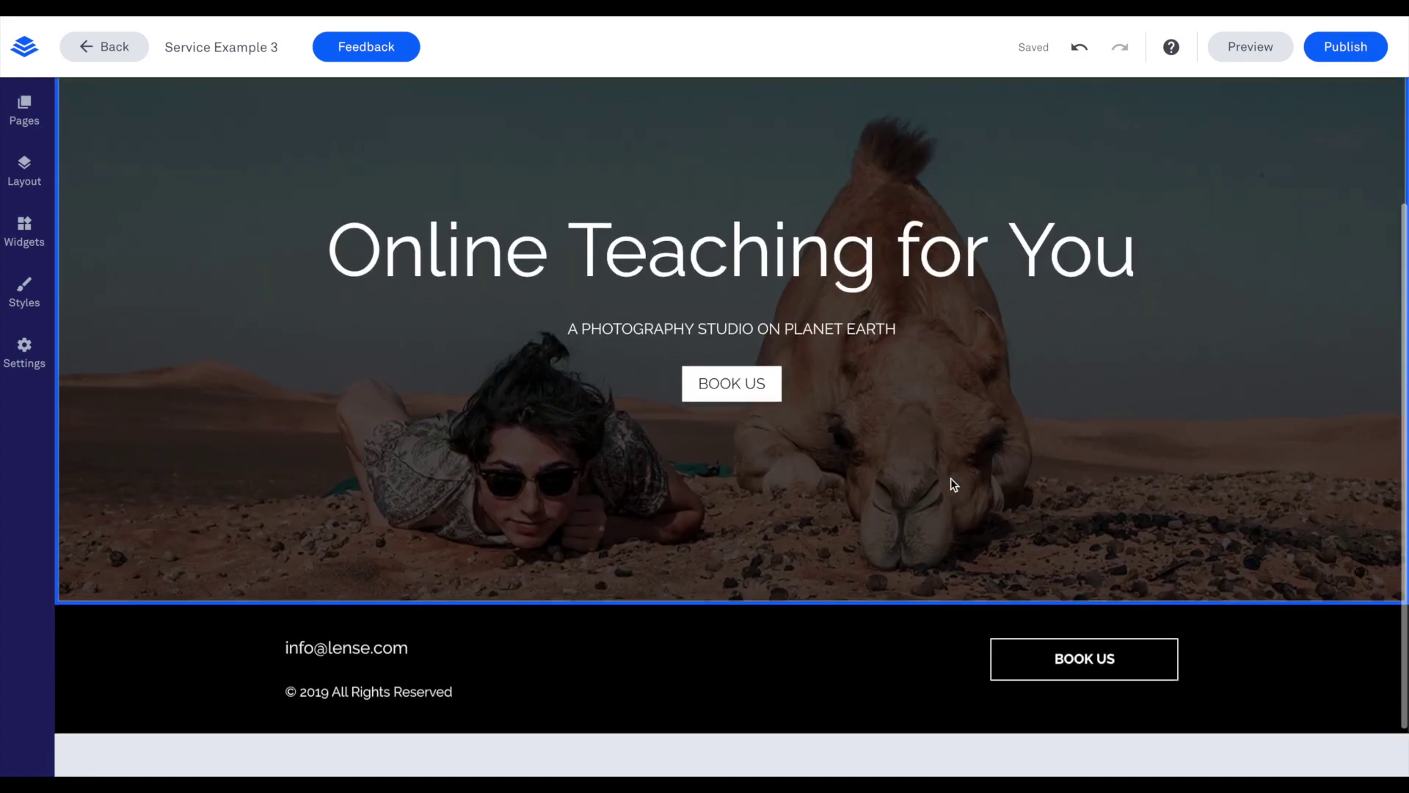
Add a new section under the hero from the Layout sections list
{"action": "left_click", "coordinate": [23, 226]}
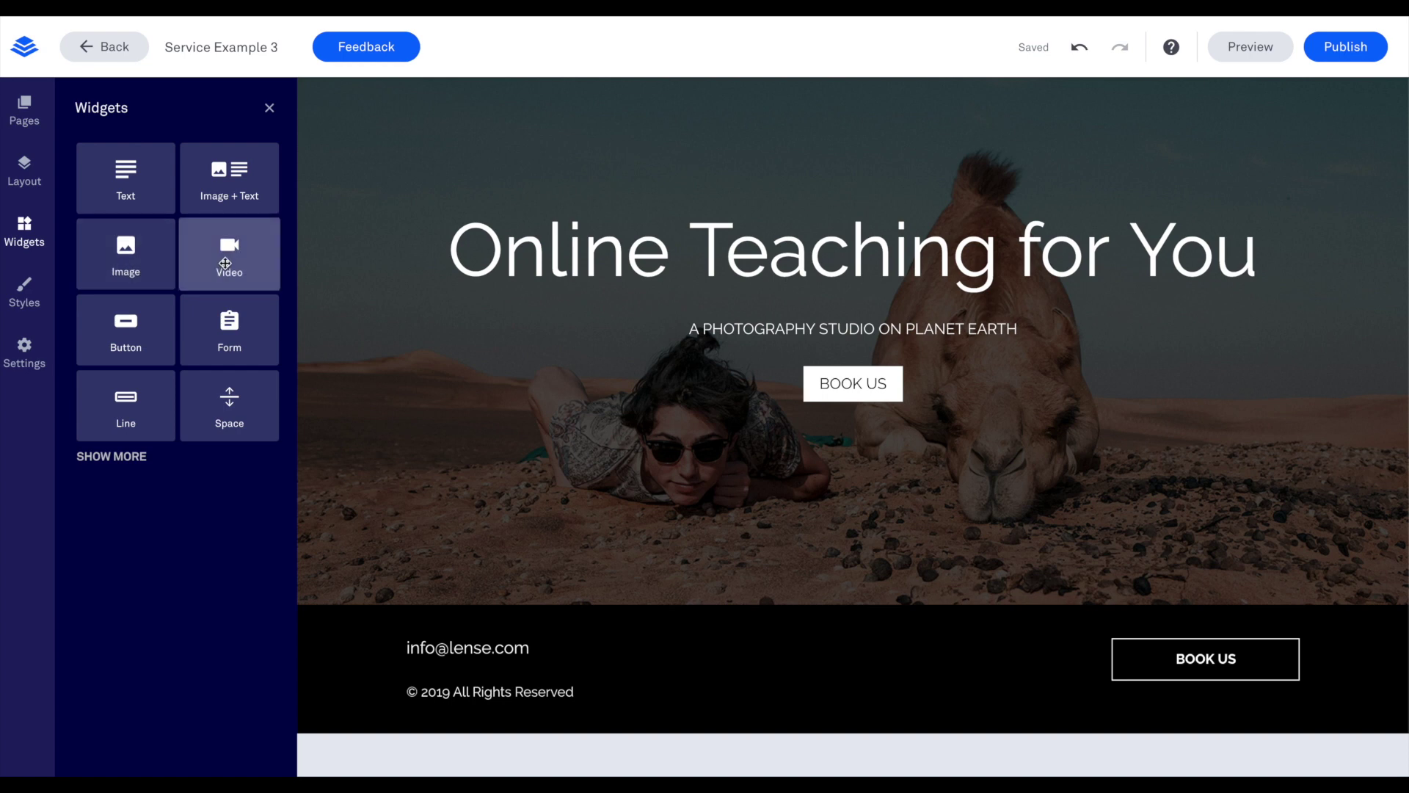
{"action": "mouse_move", "coordinate": [225, 262]}
{"action": "left_mouse_down"}
{"action": "mouse_move", "coordinate": [547, 530]}
{"action": "mouse_move", "coordinate": [656, 654]}
{"action": "mouse_move", "coordinate": [609, 592]}
{"action": "mouse_move", "coordinate": [553, 636]}
{"action": "mouse_move", "coordinate": [543, 589]}
{"action": "mouse_move", "coordinate": [300, 303]}
{"action": "mouse_move", "coordinate": [245, 262]}
{"action": "left_mouse_up"}
{"action": "left_click", "coordinate": [24, 171]}
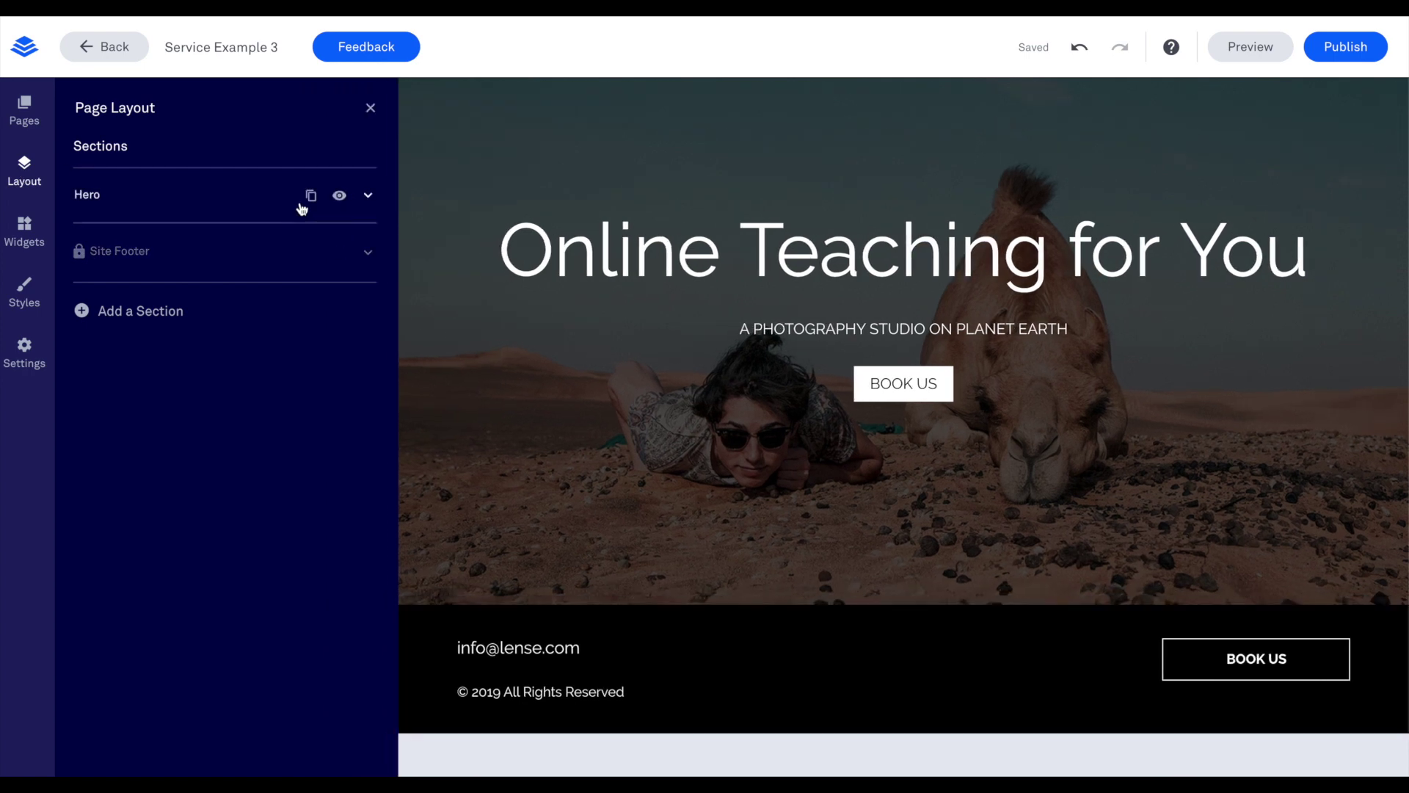
{"action": "left_click", "coordinate": [132, 309]}
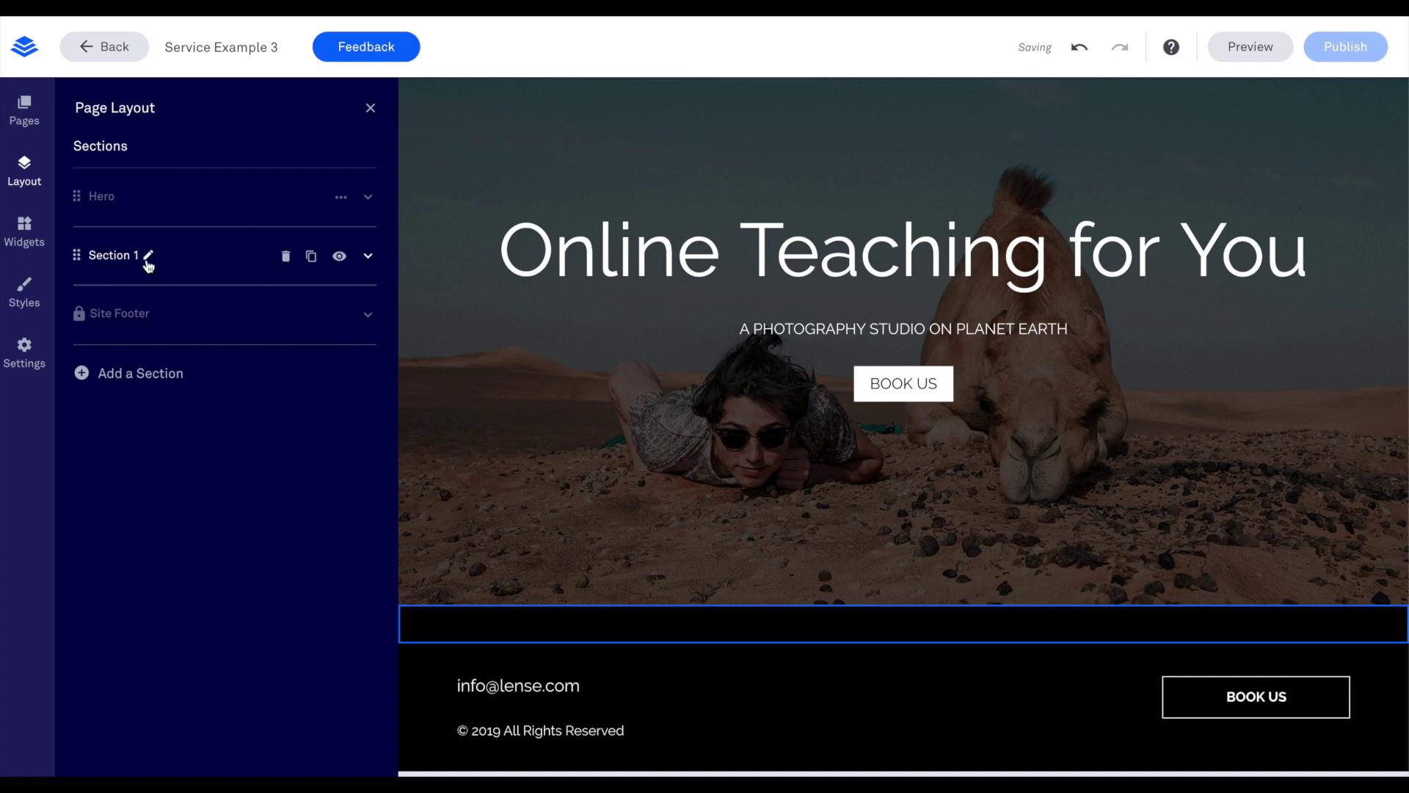
Drop a Video widget into Section 1 and open its embed code settings
{"action": "left_click", "coordinate": [44, 229]}
{"action": "left_click_drag", "start_coordinate": [191, 241], "coordinate": [665, 636]}
{"action": "scroll", "coordinate": [936, 658], "scroll_direction": "down", "scroll_amount": 5}
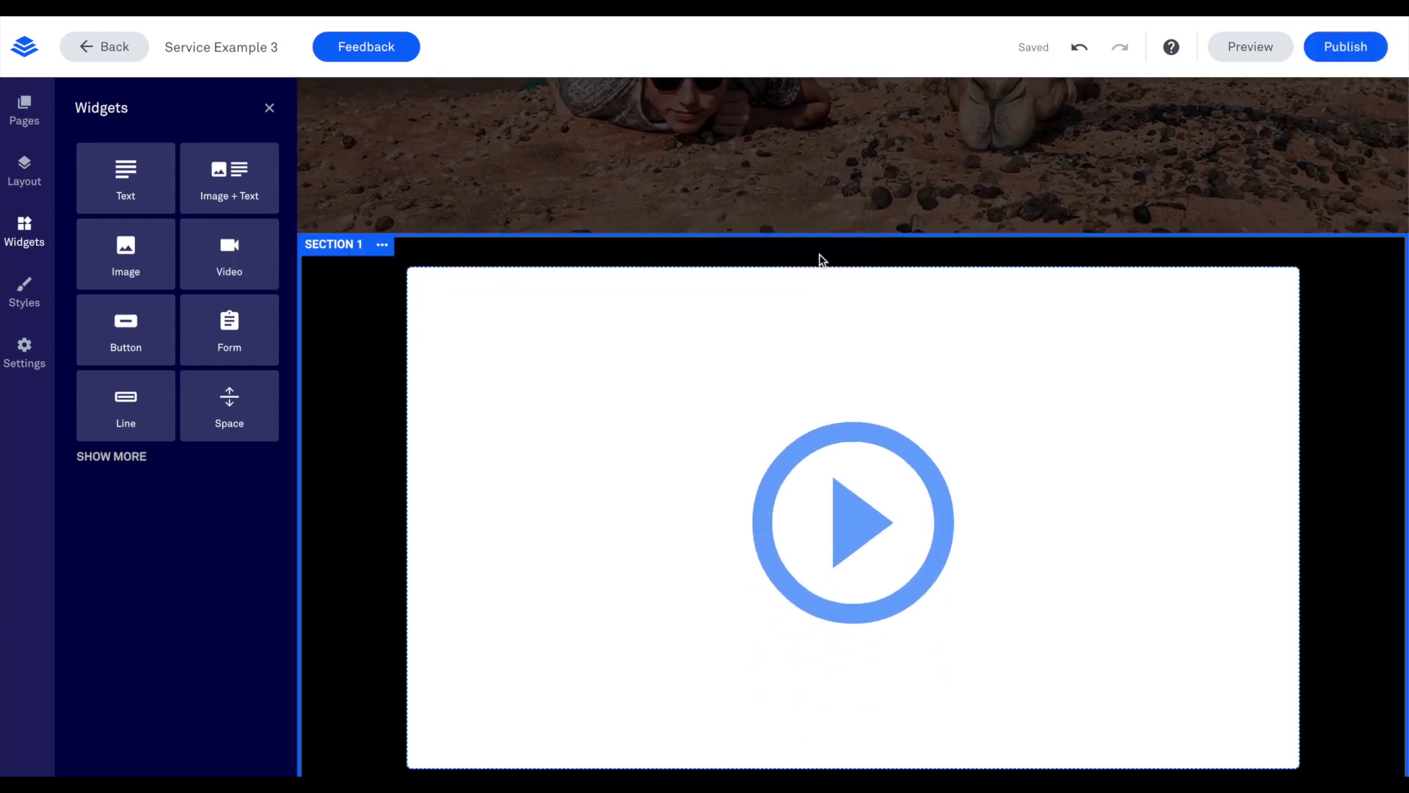
{"action": "left_click", "coordinate": [819, 254]}
{"action": "left_click", "coordinate": [868, 574]}
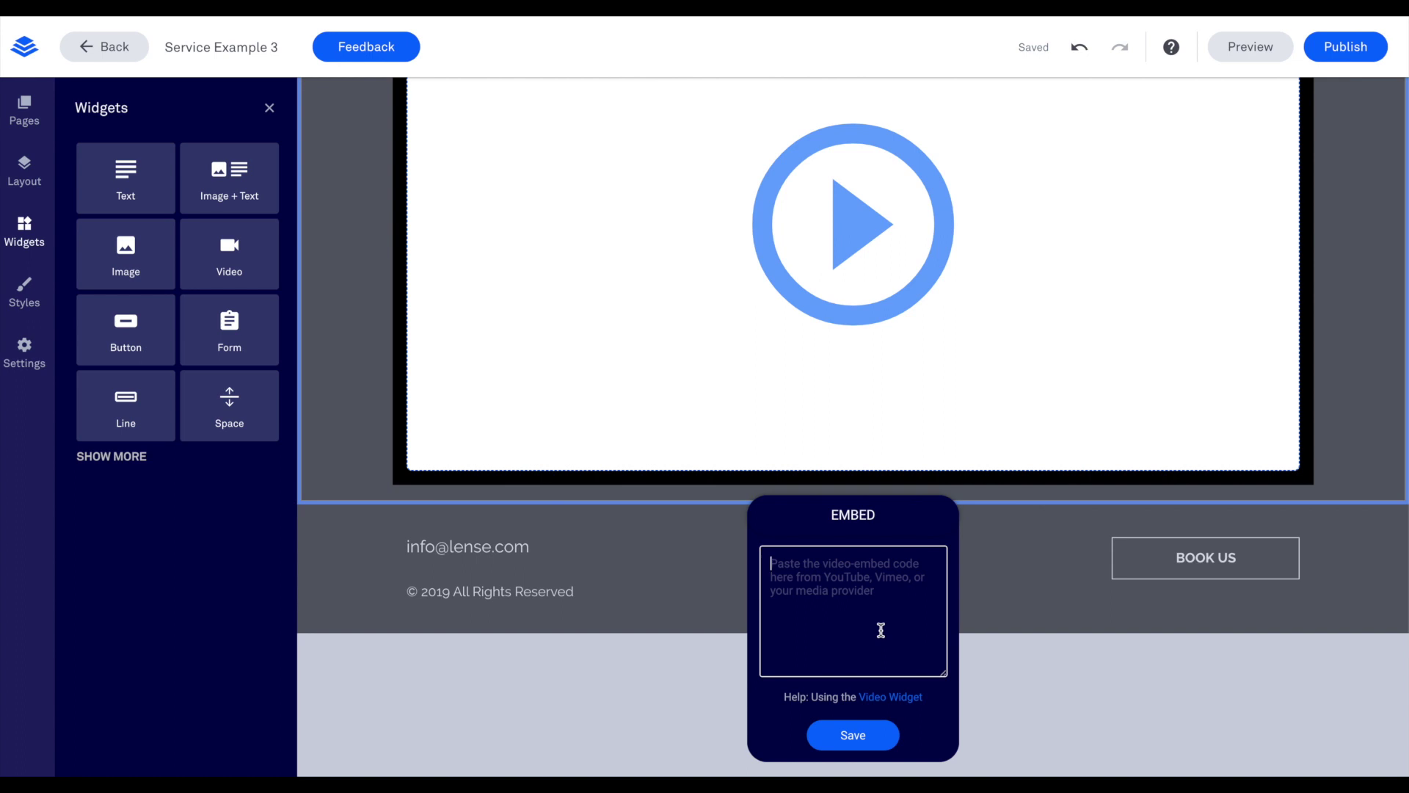
{"action": "scroll", "coordinate": [881, 629], "scroll_direction": "up", "scroll_amount": 2}
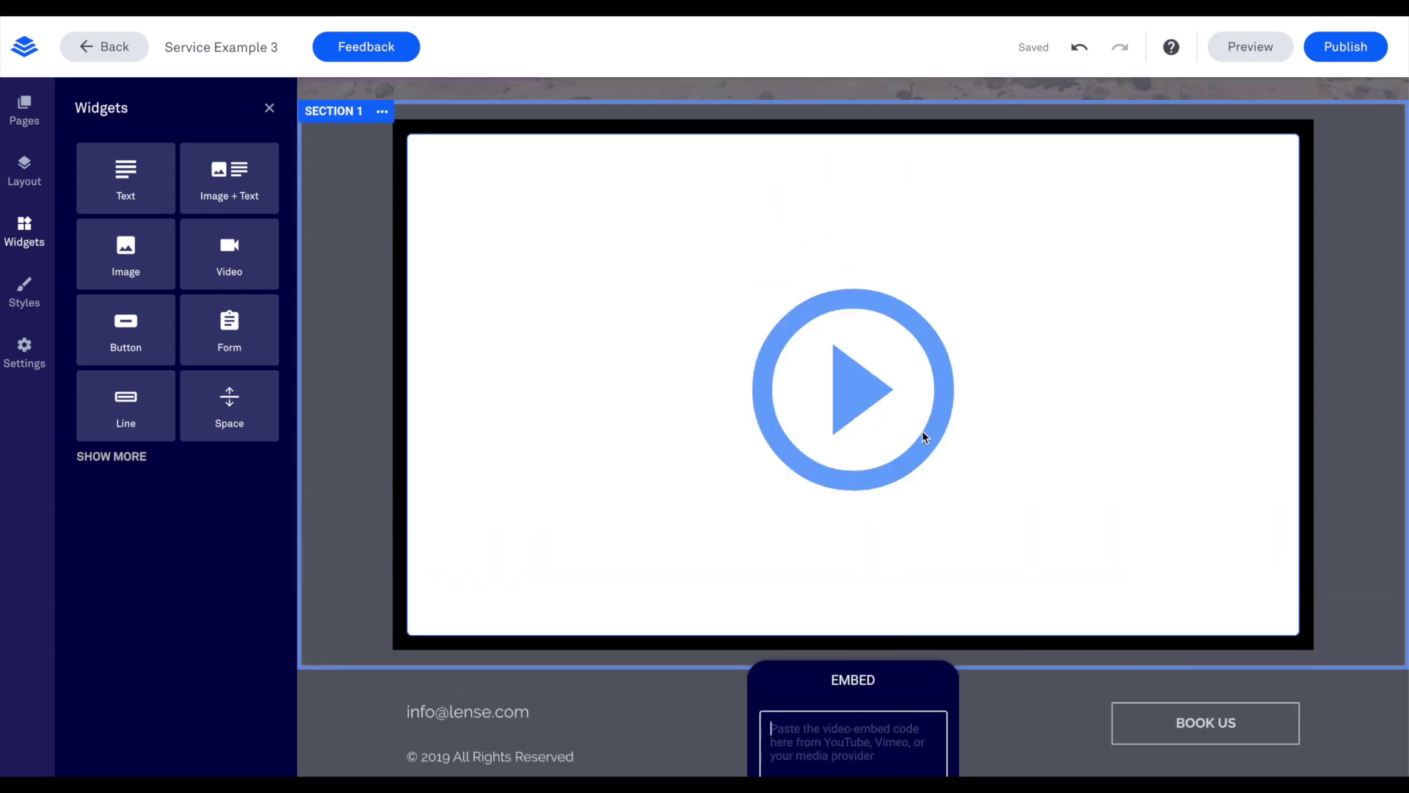
{"action": "scroll", "coordinate": [922, 433], "scroll_direction": "up", "scroll_amount": 5}
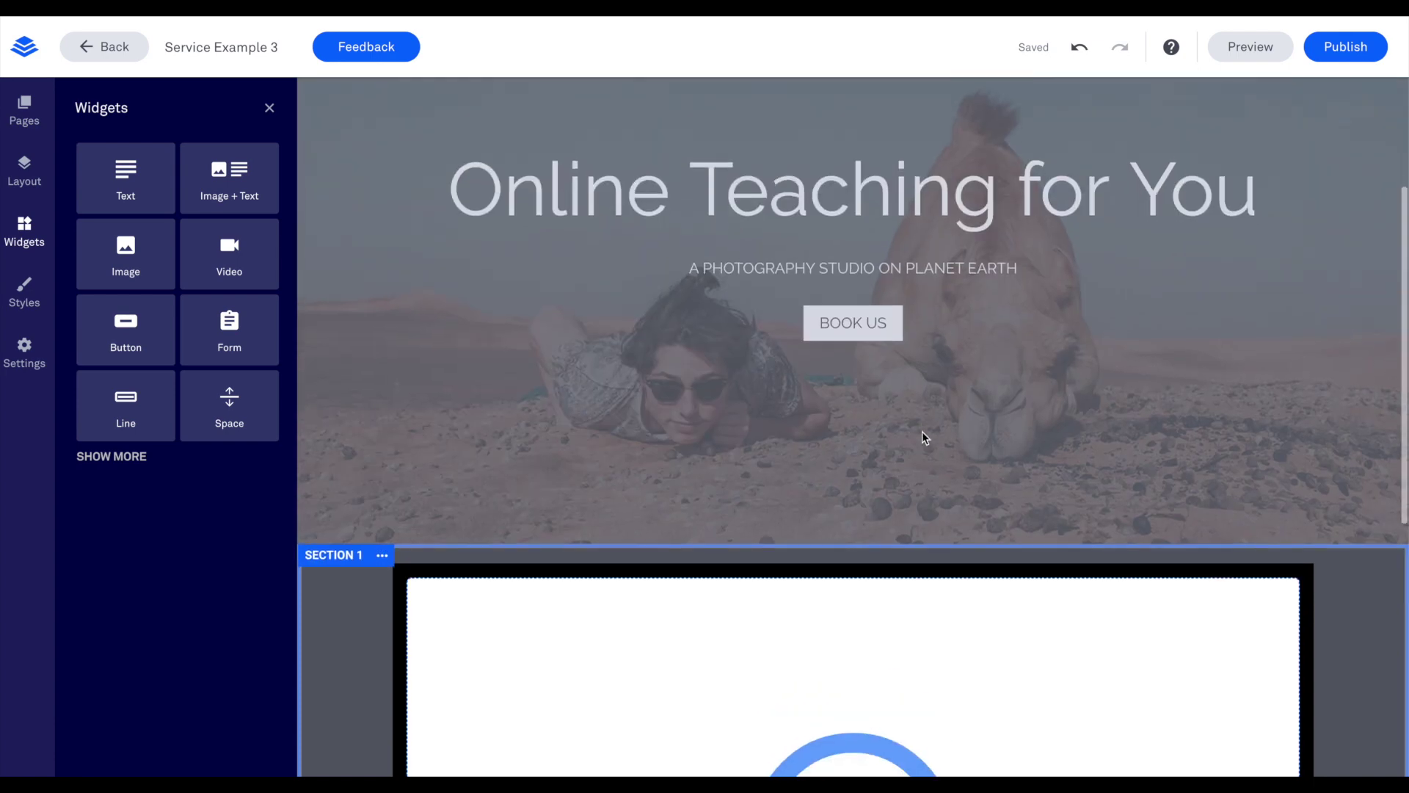
{"action": "scroll", "coordinate": [923, 435], "scroll_direction": "down", "scroll_amount": 5}
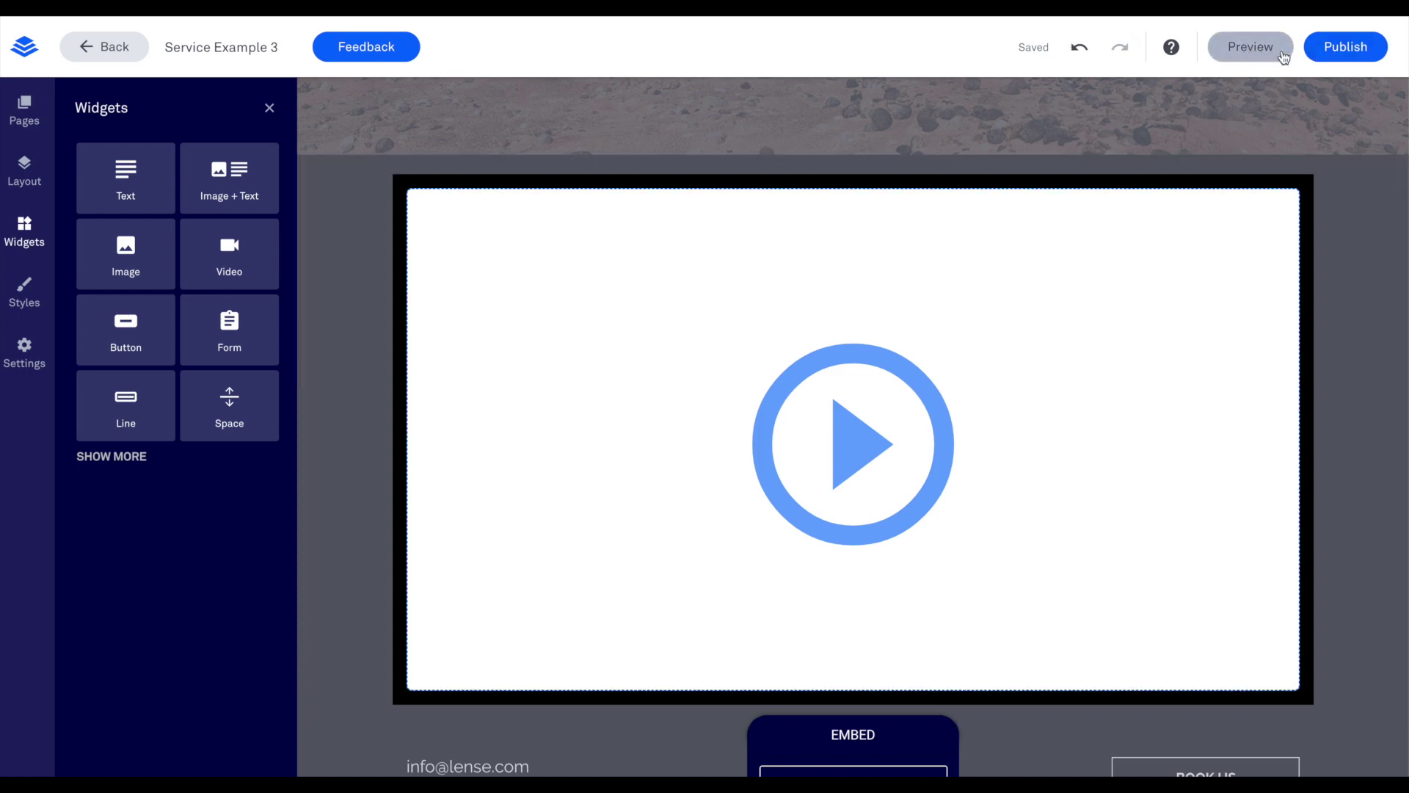
Open Publish, select the site address, cancel without publishing, and scroll through the editor
{"action": "left_click", "coordinate": [1357, 49]}
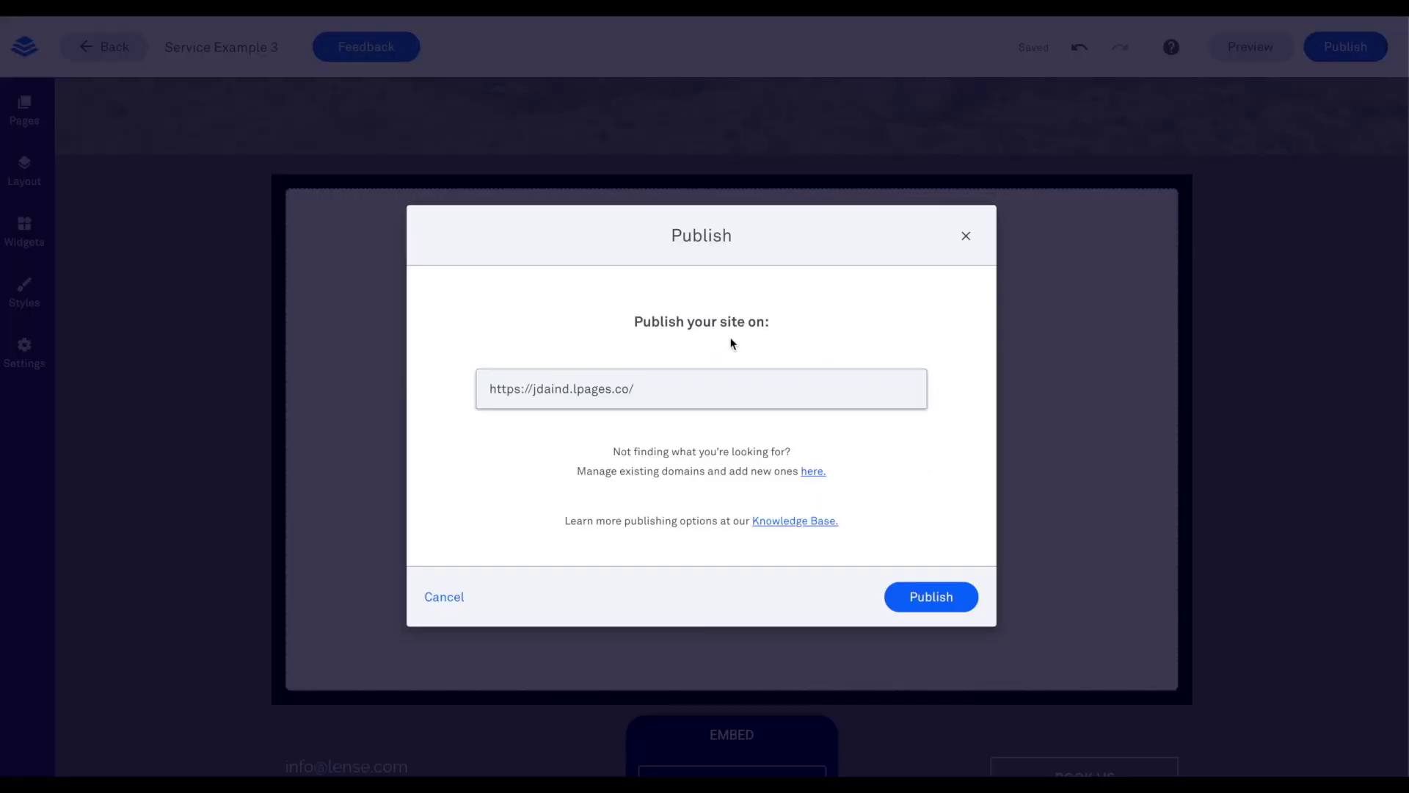
{"action": "left_click", "coordinate": [651, 386]}
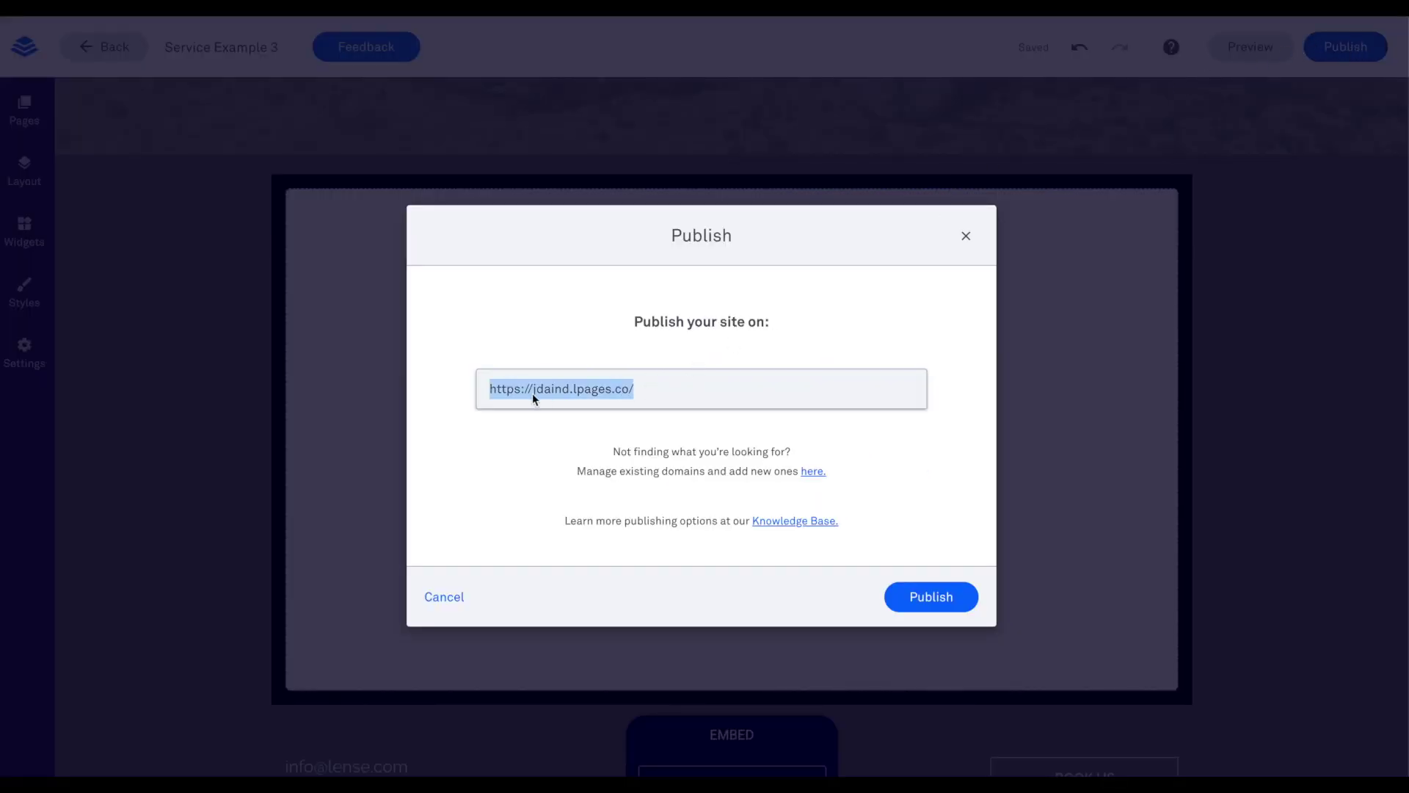
{"action": "left_click", "coordinate": [650, 392]}
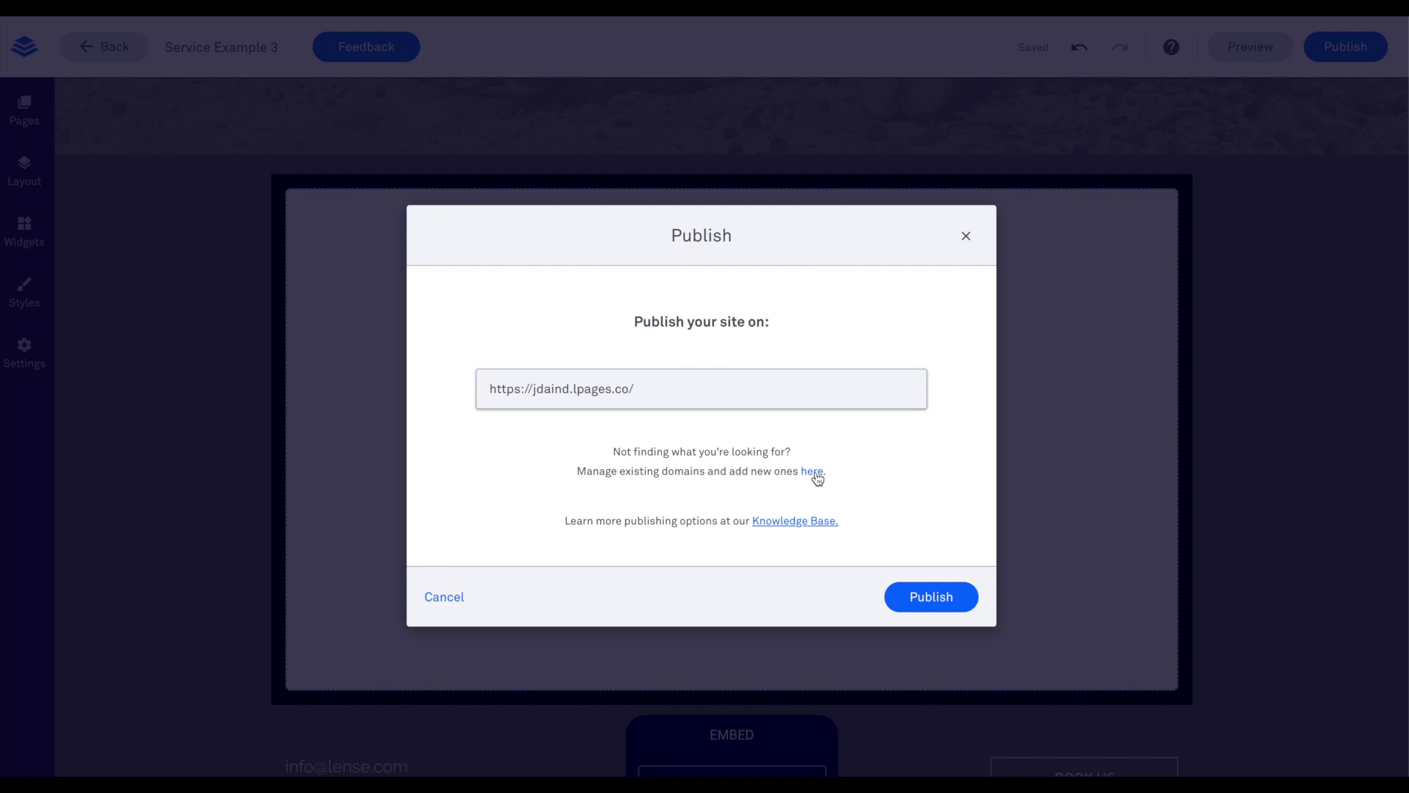
{"action": "left_click", "coordinate": [436, 597]}
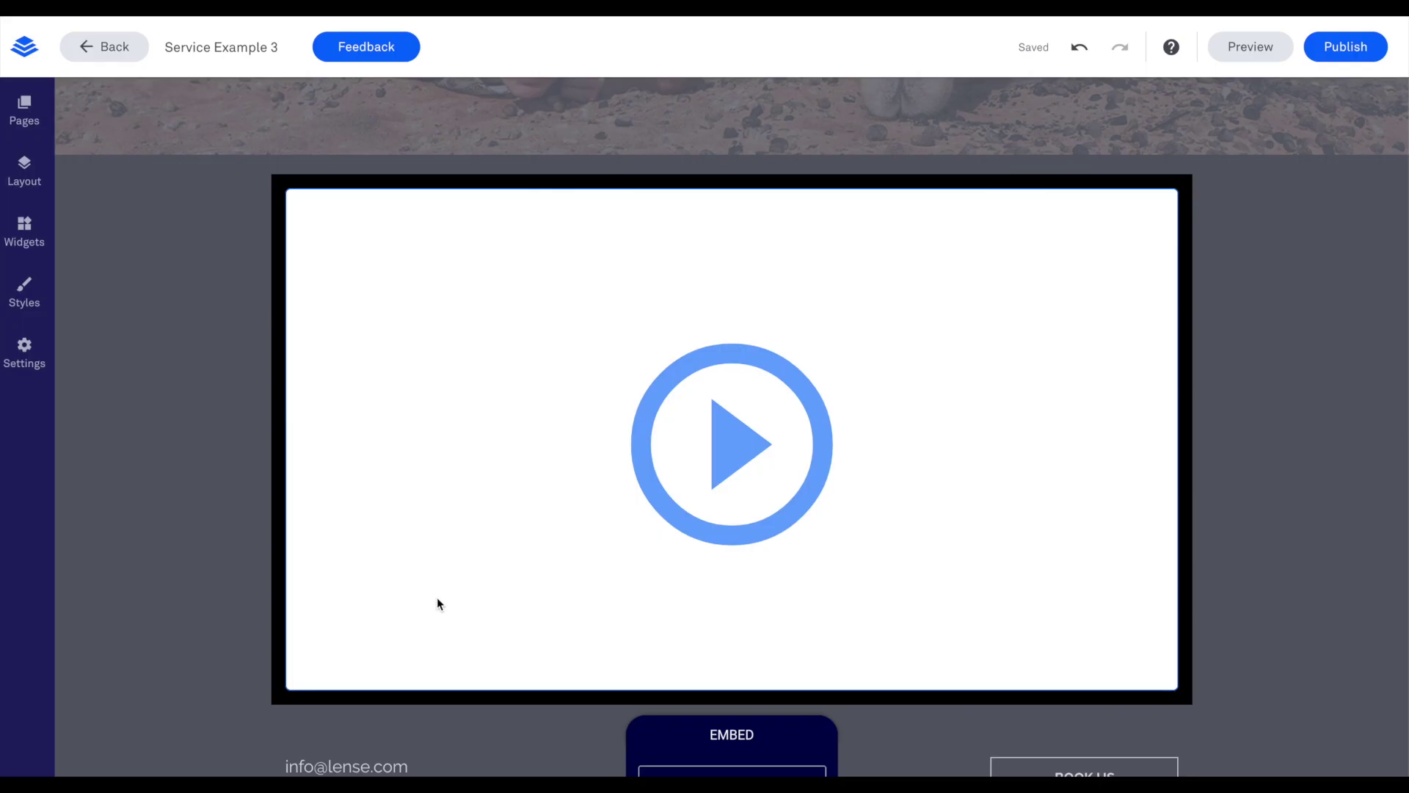
{"action": "scroll", "coordinate": [1352, 504], "scroll_direction": "up", "scroll_amount": 8}
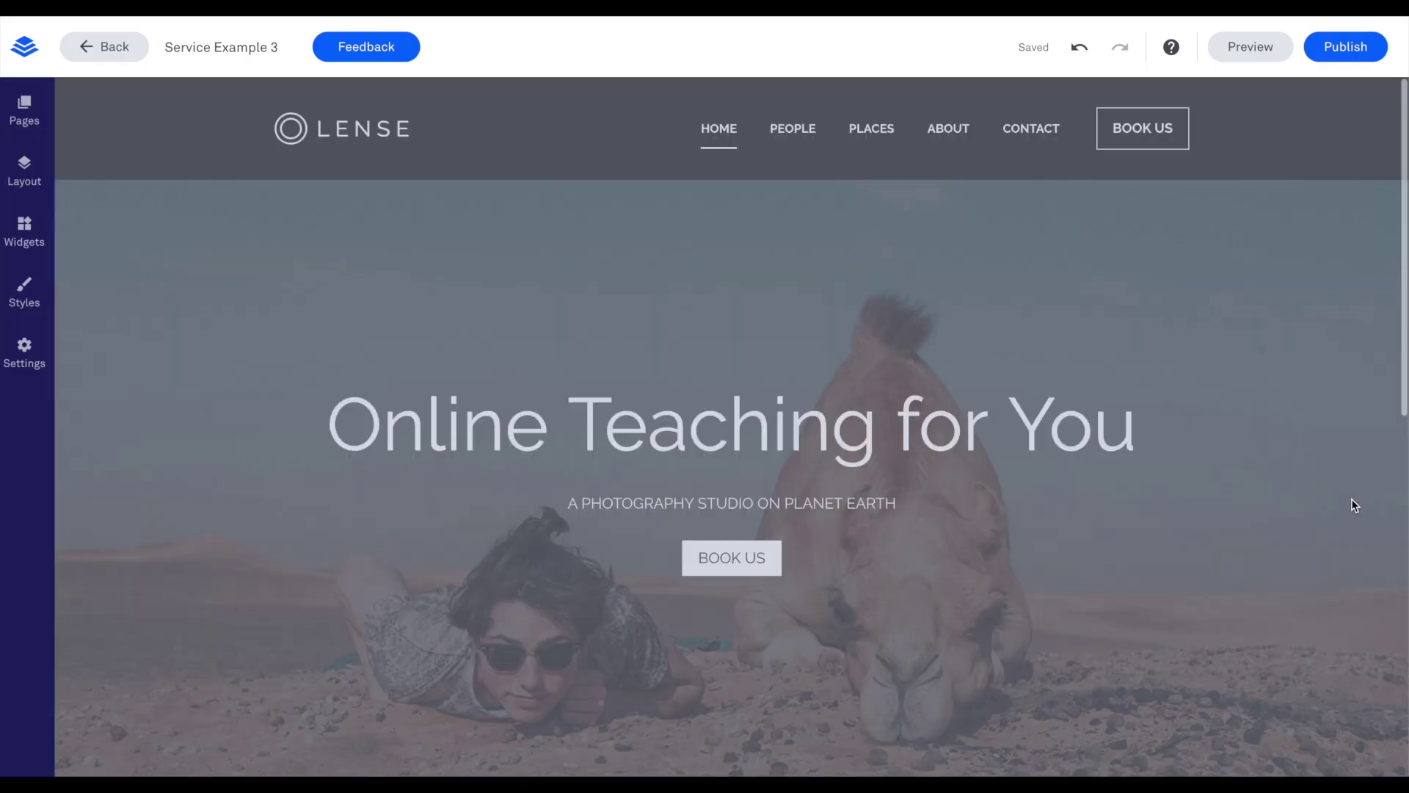
{"action": "scroll", "coordinate": [1354, 504], "scroll_direction": "down", "scroll_amount": 1}
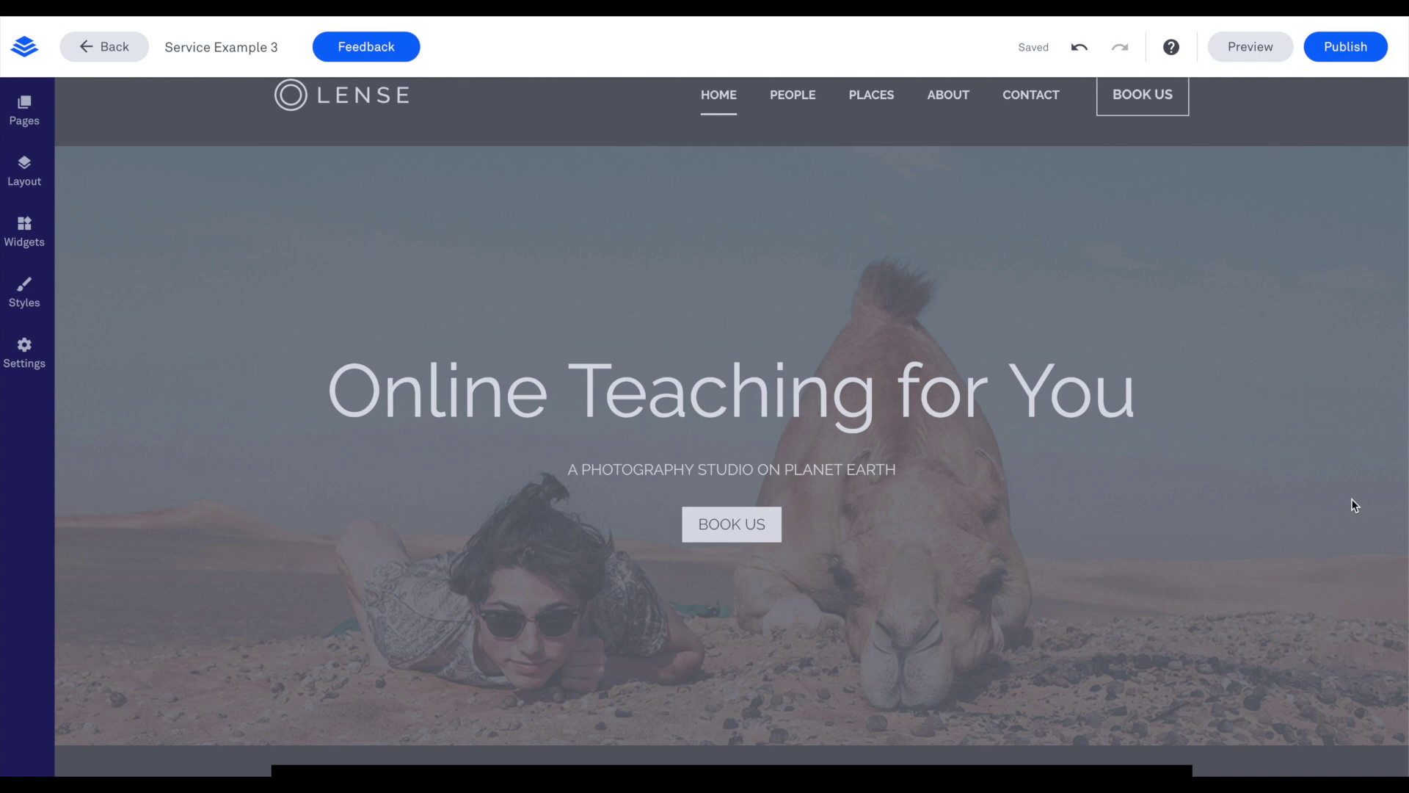
{"action": "scroll", "coordinate": [1354, 505], "scroll_direction": "down", "scroll_amount": 10}
{"action": "scroll", "coordinate": [1354, 505], "scroll_direction": "down", "scroll_amount": 2}
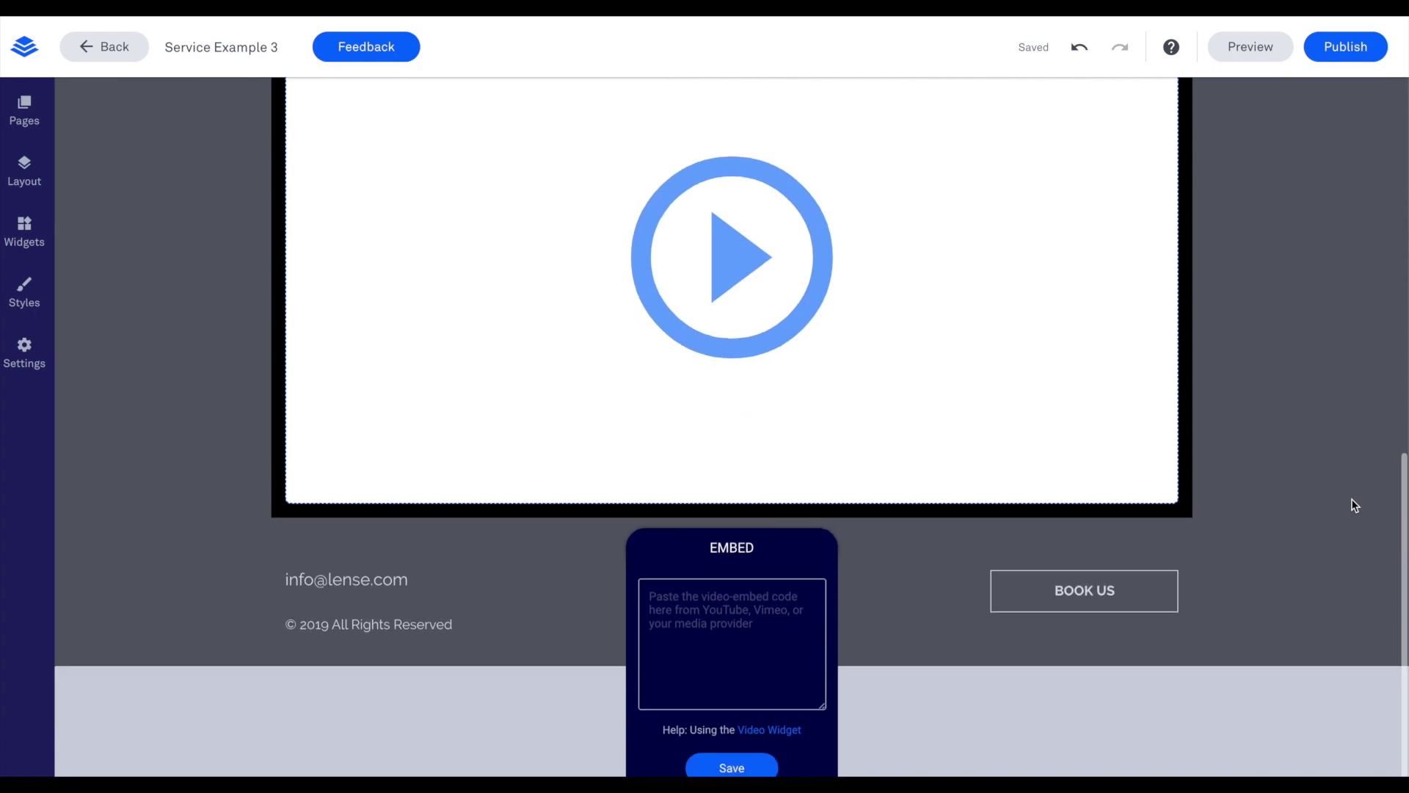
{"action": "scroll", "coordinate": [1354, 505], "scroll_direction": "up", "scroll_amount": 12}
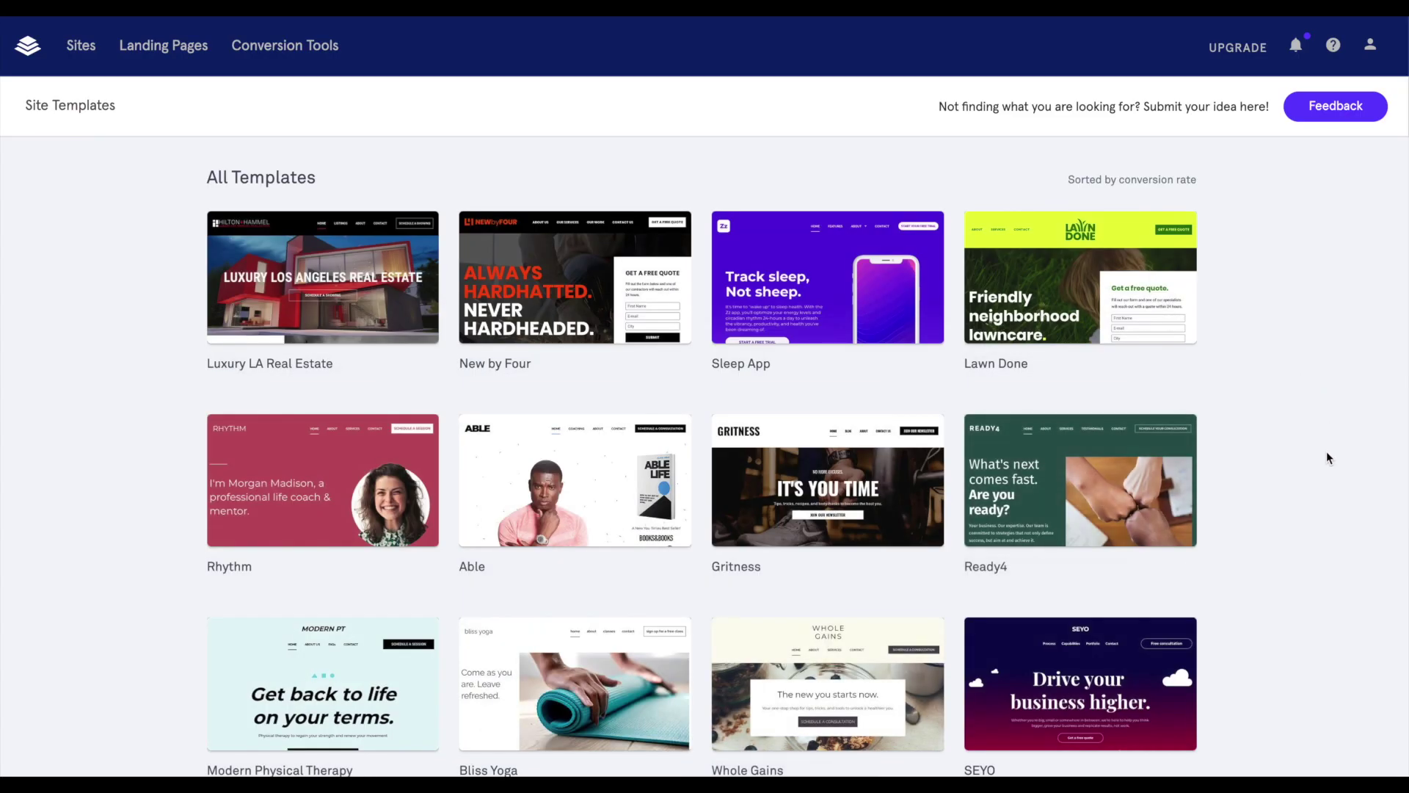
{"action": "scroll", "coordinate": [1326, 450], "scroll_direction": "down", "scroll_amount": 2}
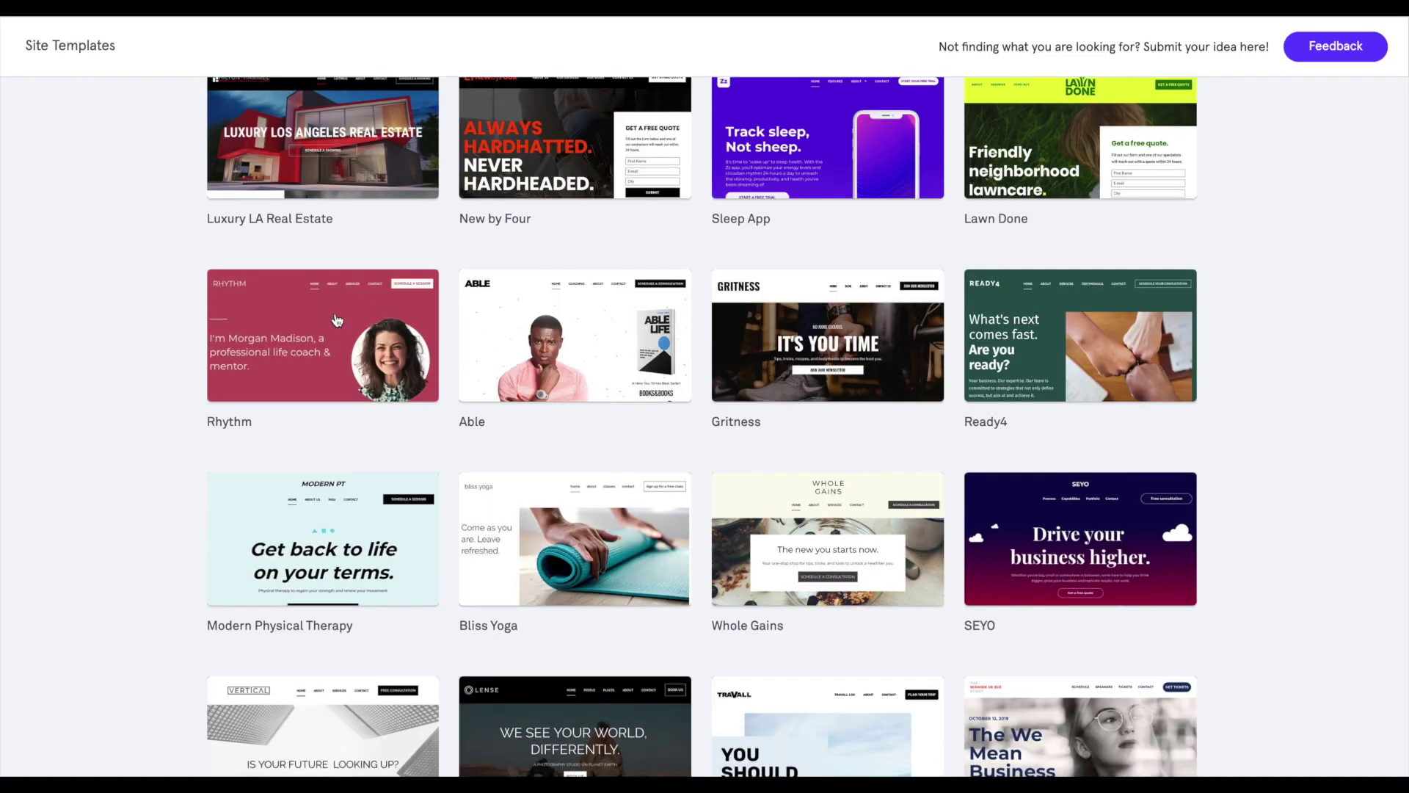
{"action": "mouse_move", "coordinate": [285, 351]}
{"action": "left_click", "coordinate": [323, 335]}
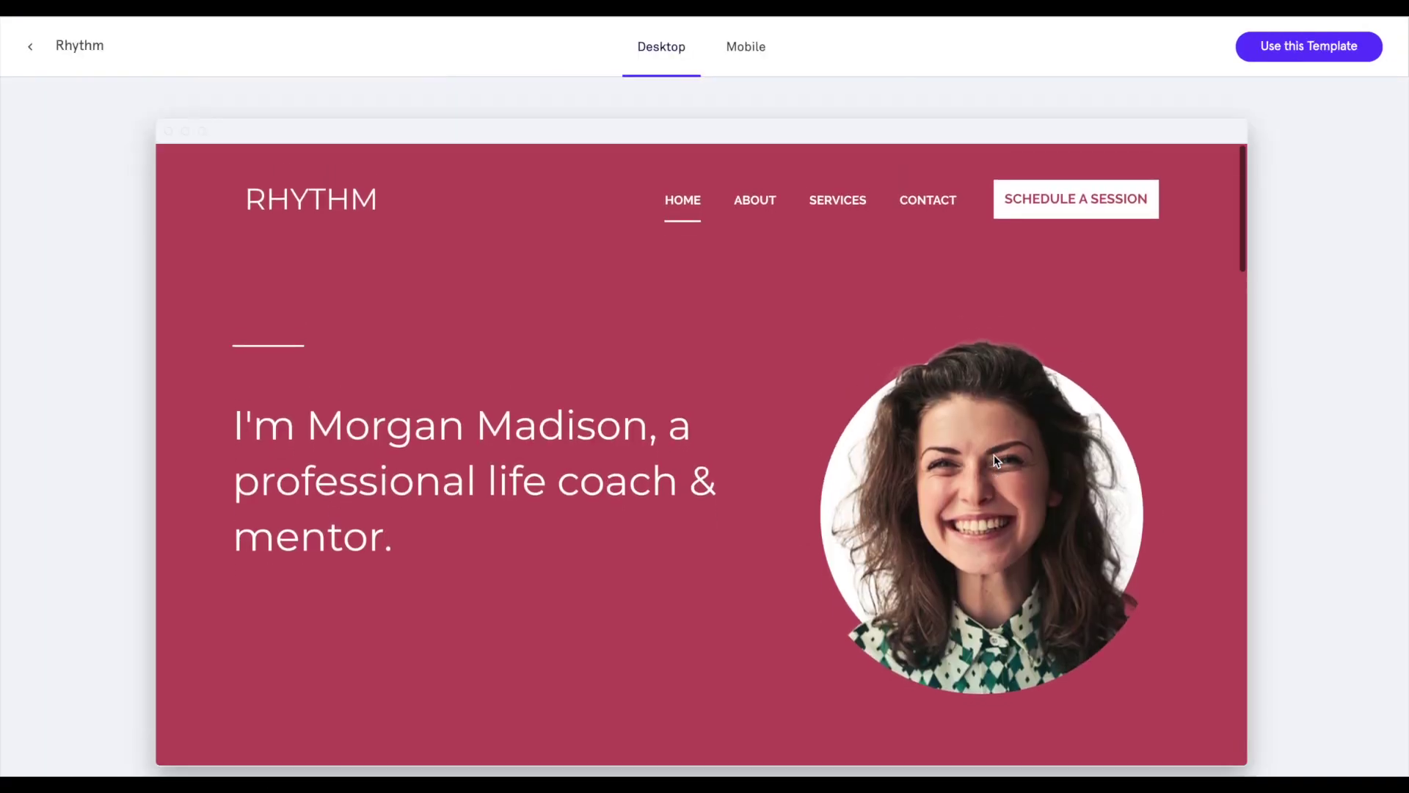
{"action": "left_click", "coordinate": [755, 211]}
{"action": "scroll", "coordinate": [756, 205], "scroll_direction": "up", "scroll_amount": 10}
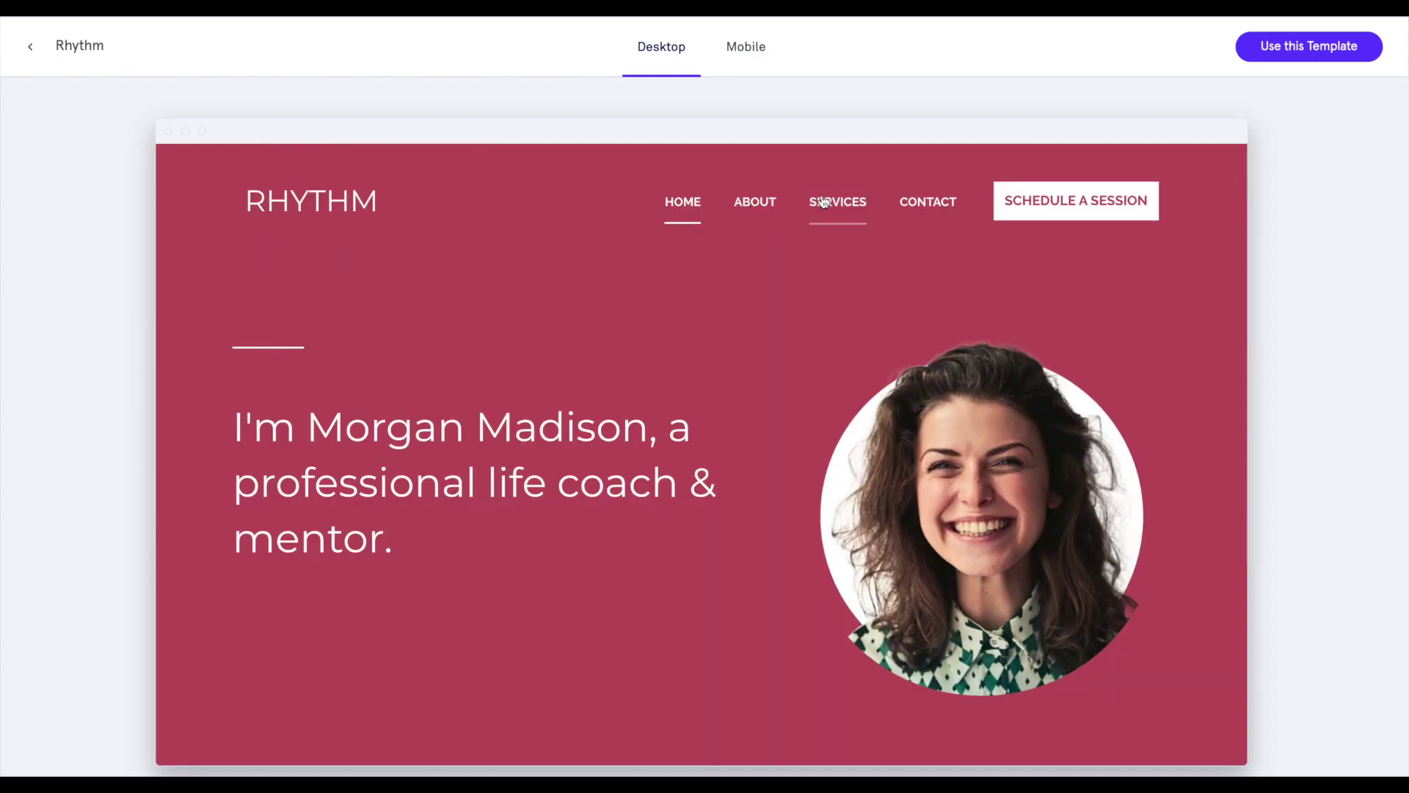
{"action": "left_click", "coordinate": [823, 202]}
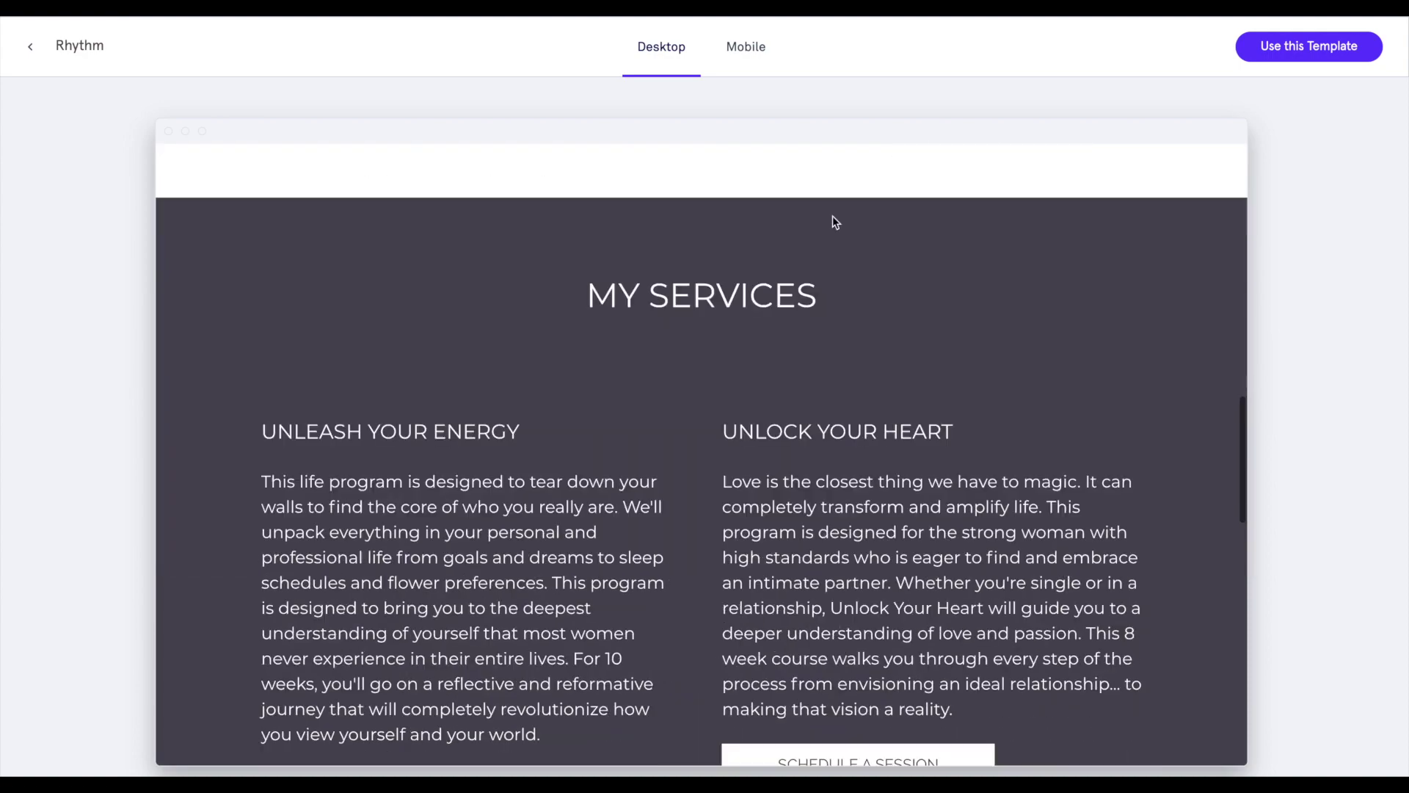
{"action": "scroll", "coordinate": [833, 349], "scroll_direction": "up", "scroll_amount": 15}
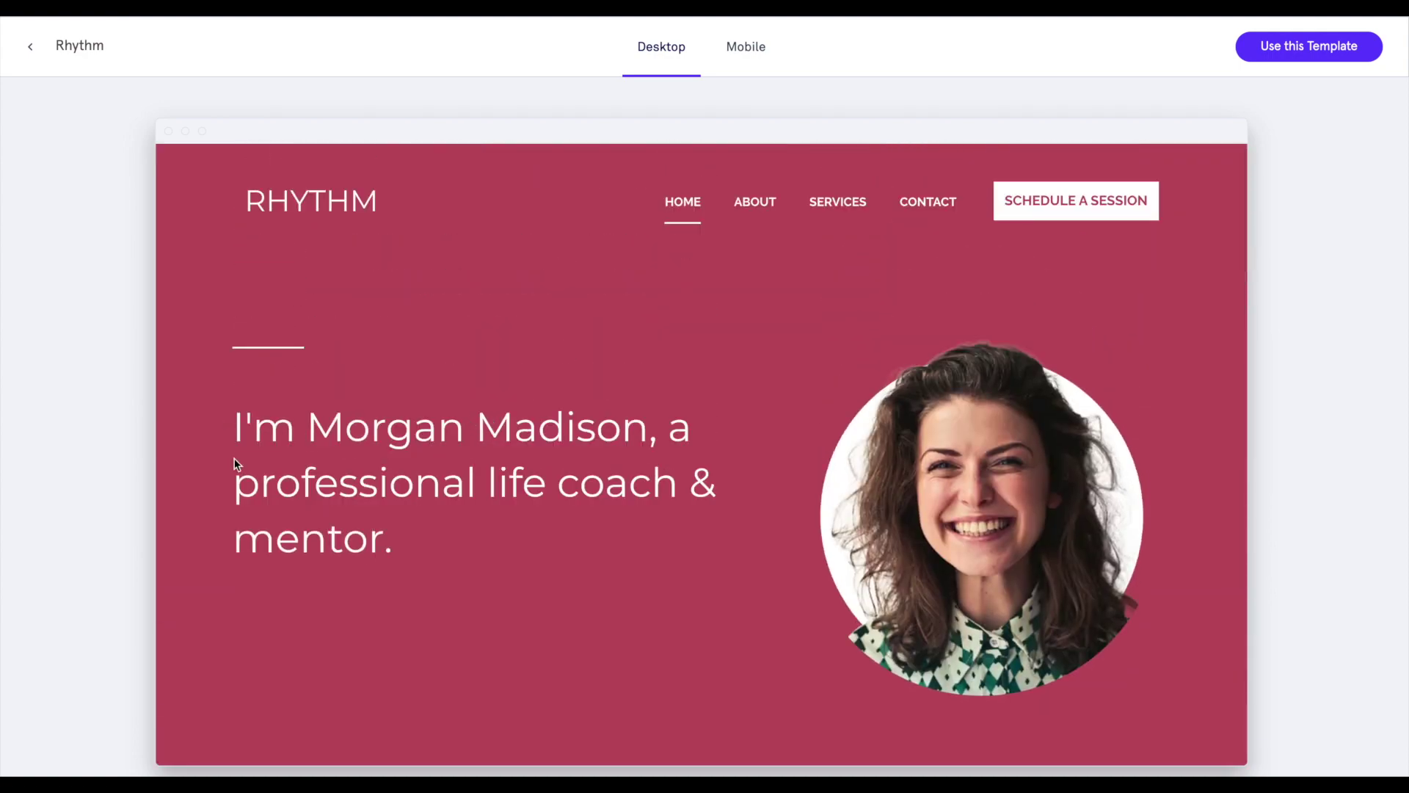
{"action": "scroll", "coordinate": [639, 576], "scroll_direction": "down", "scroll_amount": 2}
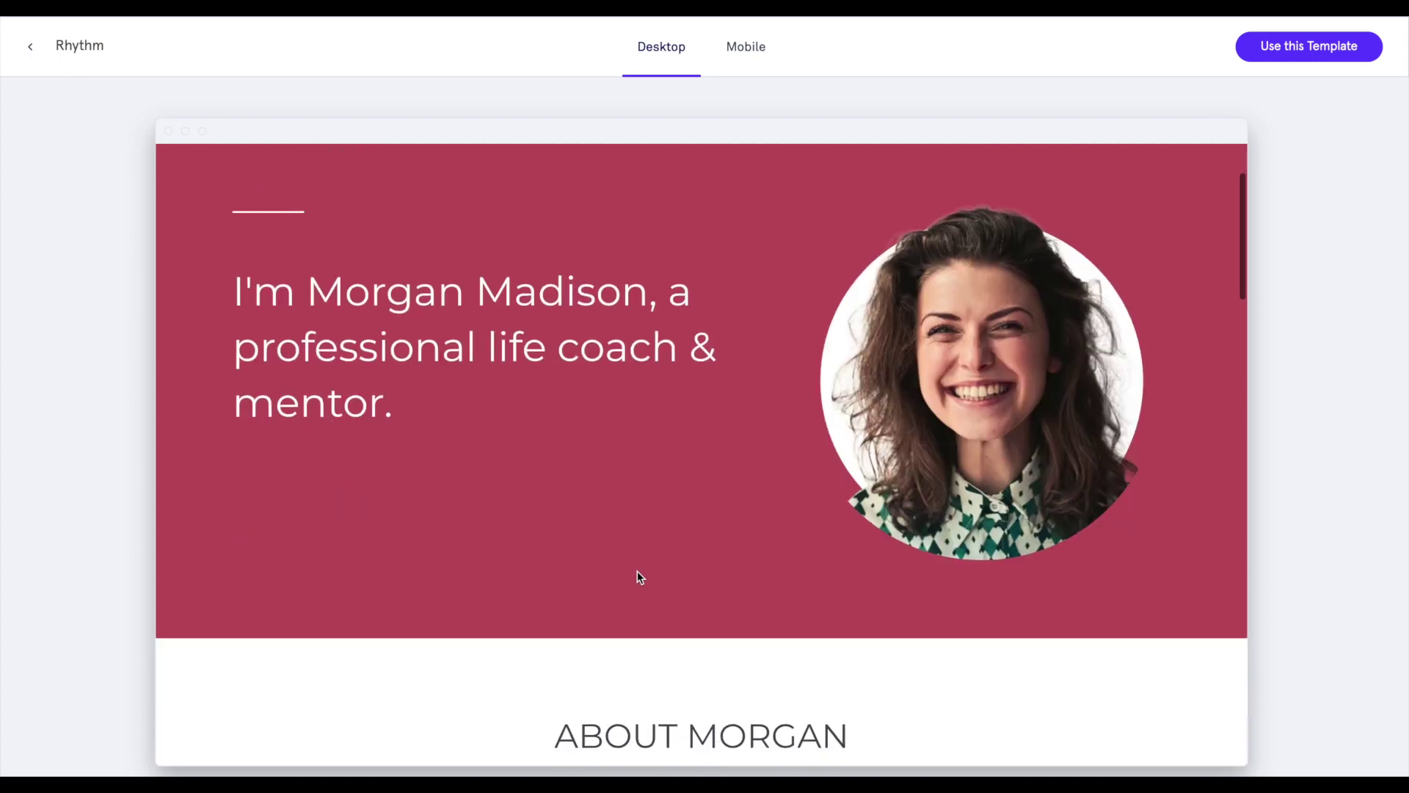
{"action": "scroll", "coordinate": [639, 576], "scroll_direction": "up", "scroll_amount": 2}
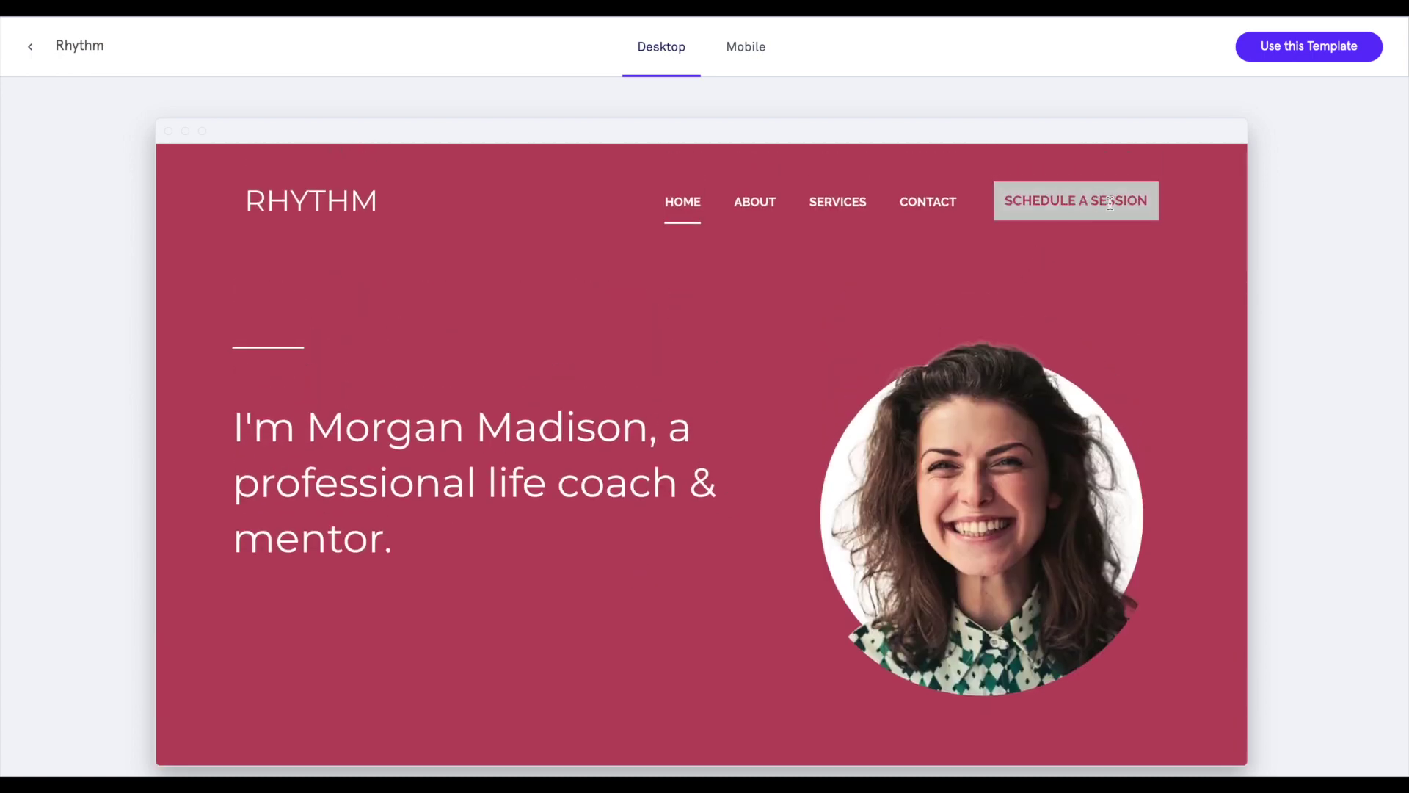
{"action": "scroll", "coordinate": [702, 562], "scroll_direction": "down", "scroll_amount": 4}
{"action": "scroll", "coordinate": [701, 559], "scroll_direction": "down", "scroll_amount": 7}
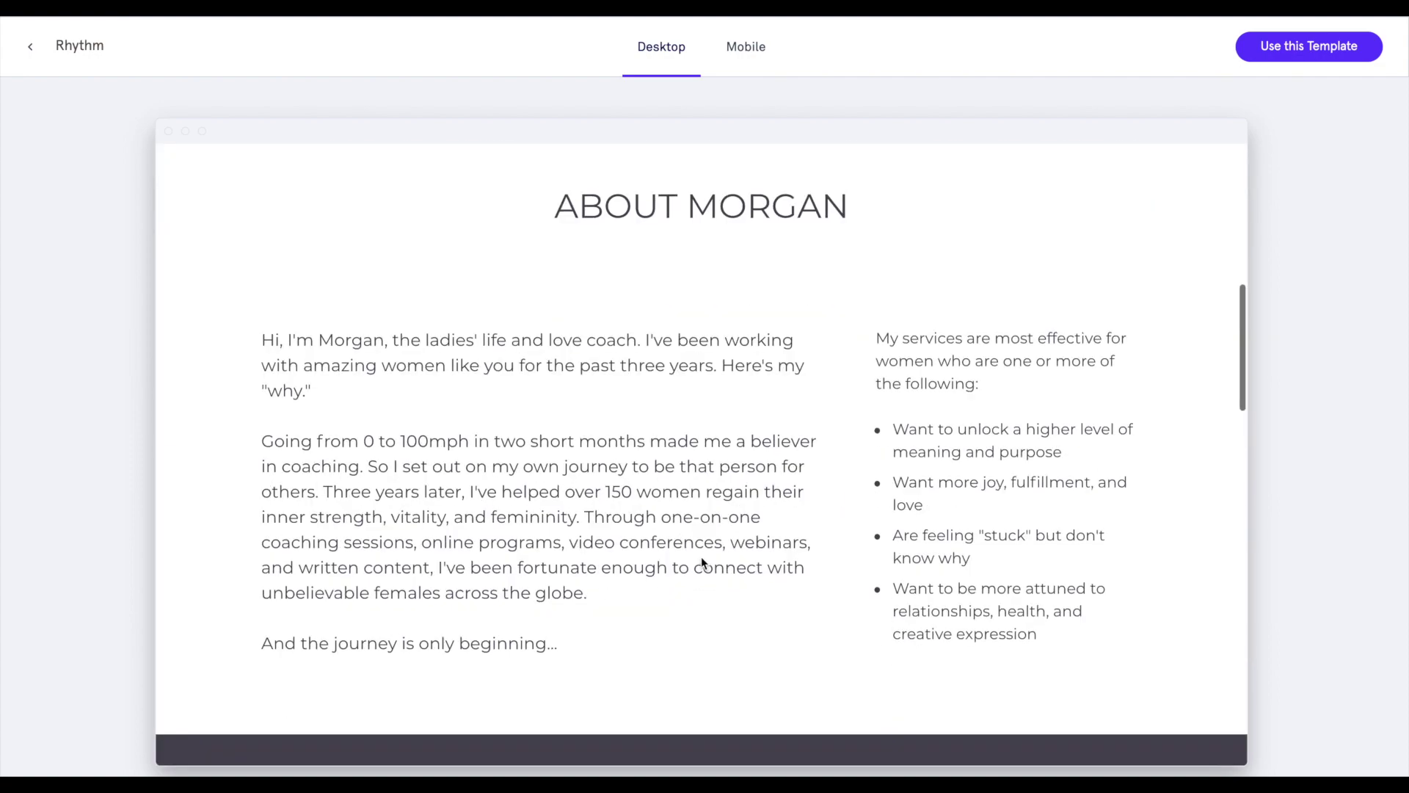
{"action": "key", "text": "Home"}
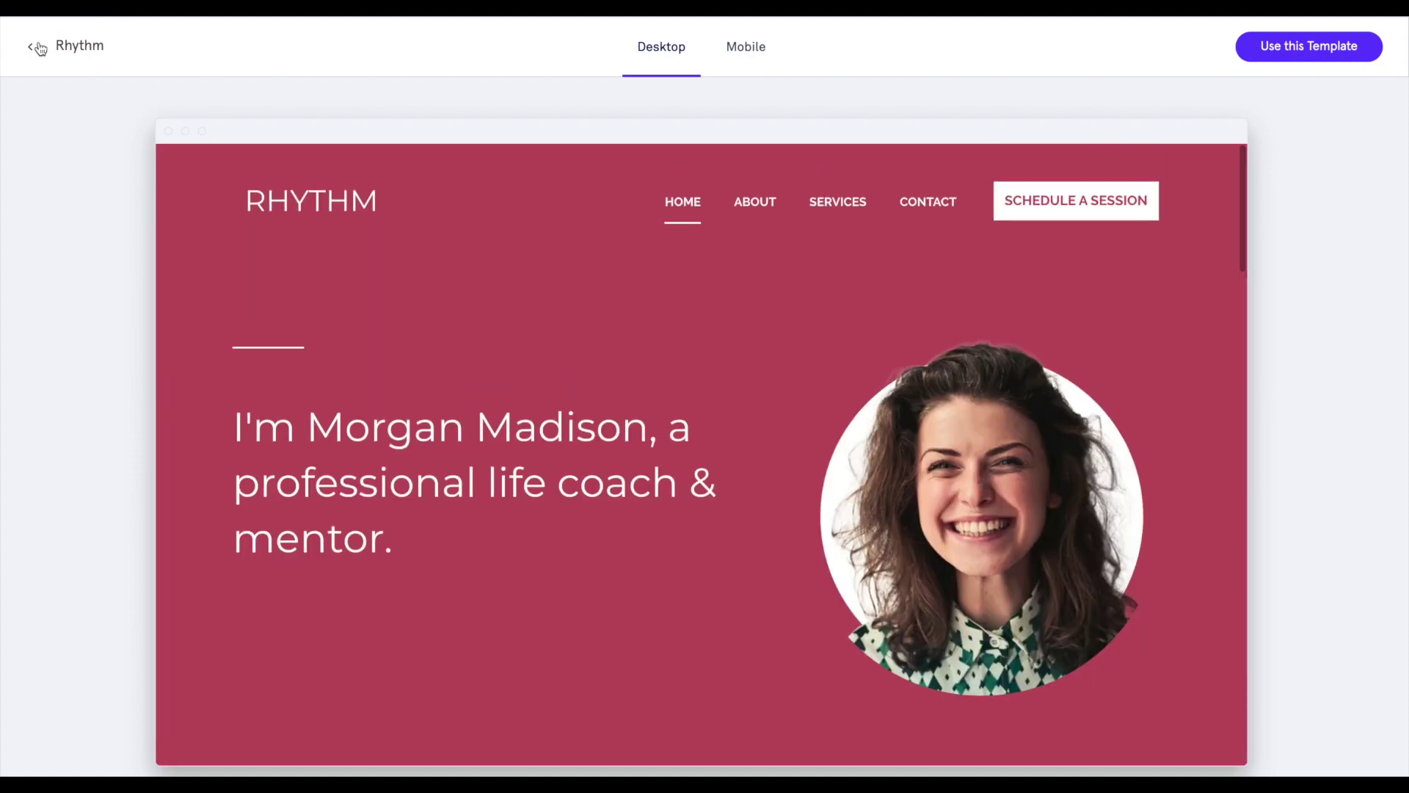
{"action": "key", "text": "Escape"}
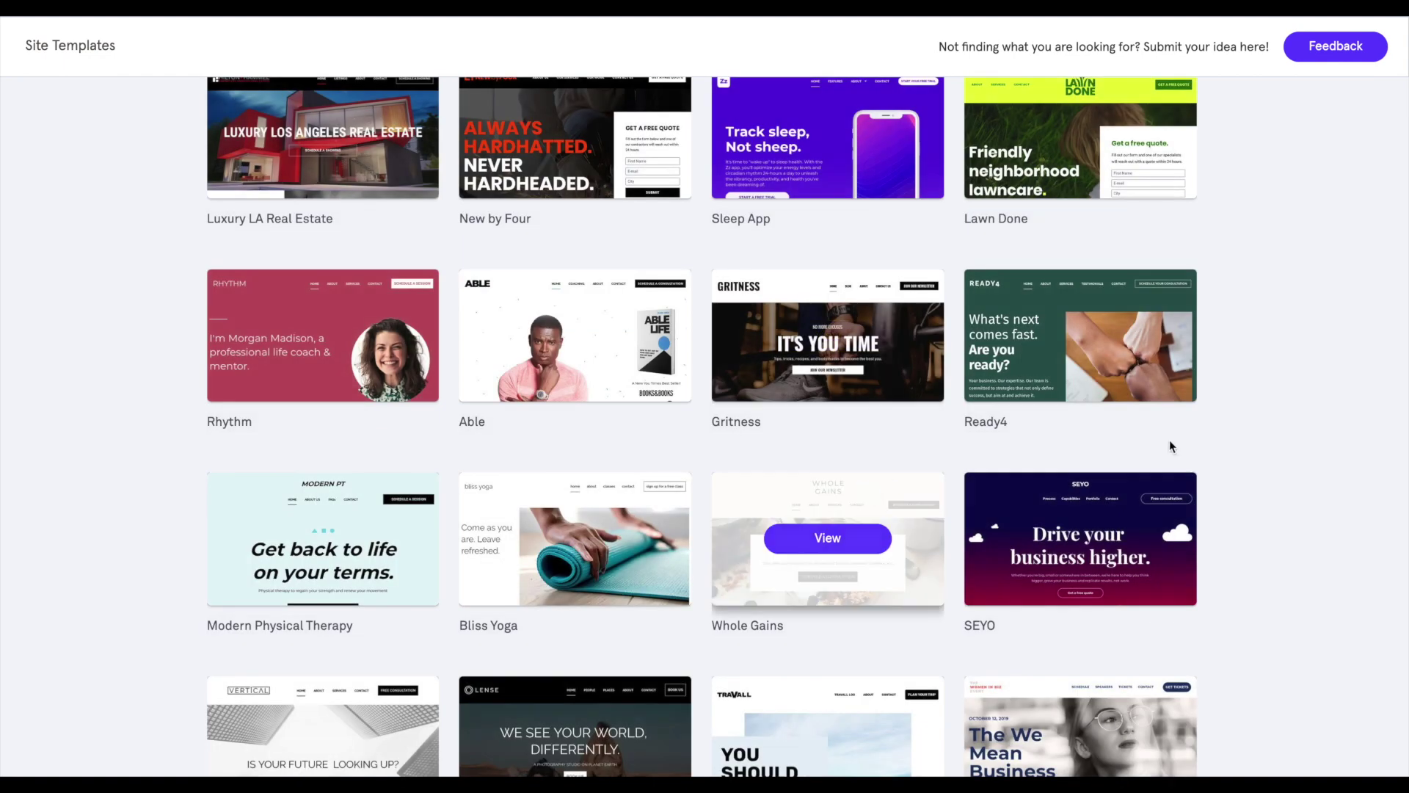
Open the Lawn Done template preview and scroll up and down through it
{"action": "scroll", "coordinate": [1234, 540], "scroll_direction": "up", "scroll_amount": 3}
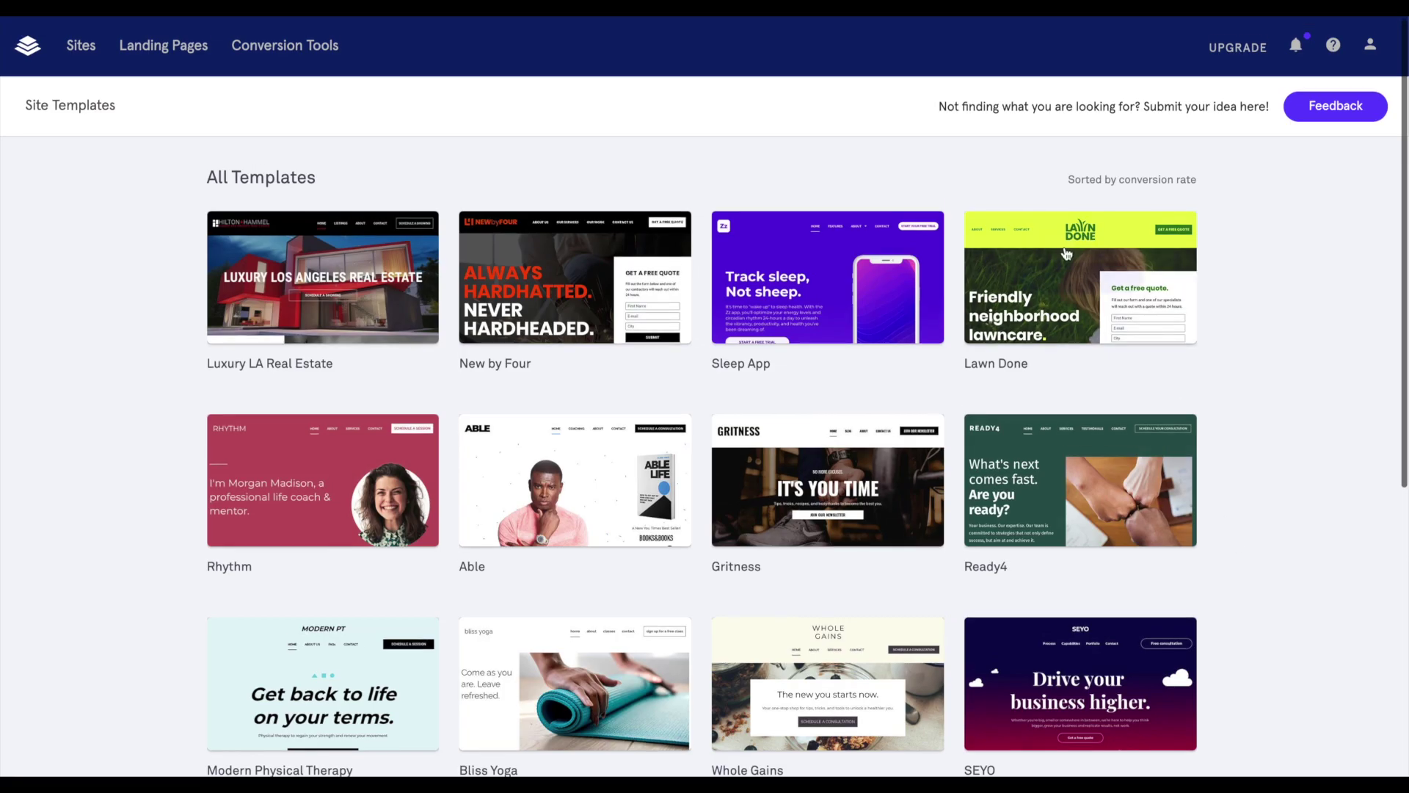
{"action": "left_click", "coordinate": [1076, 276]}
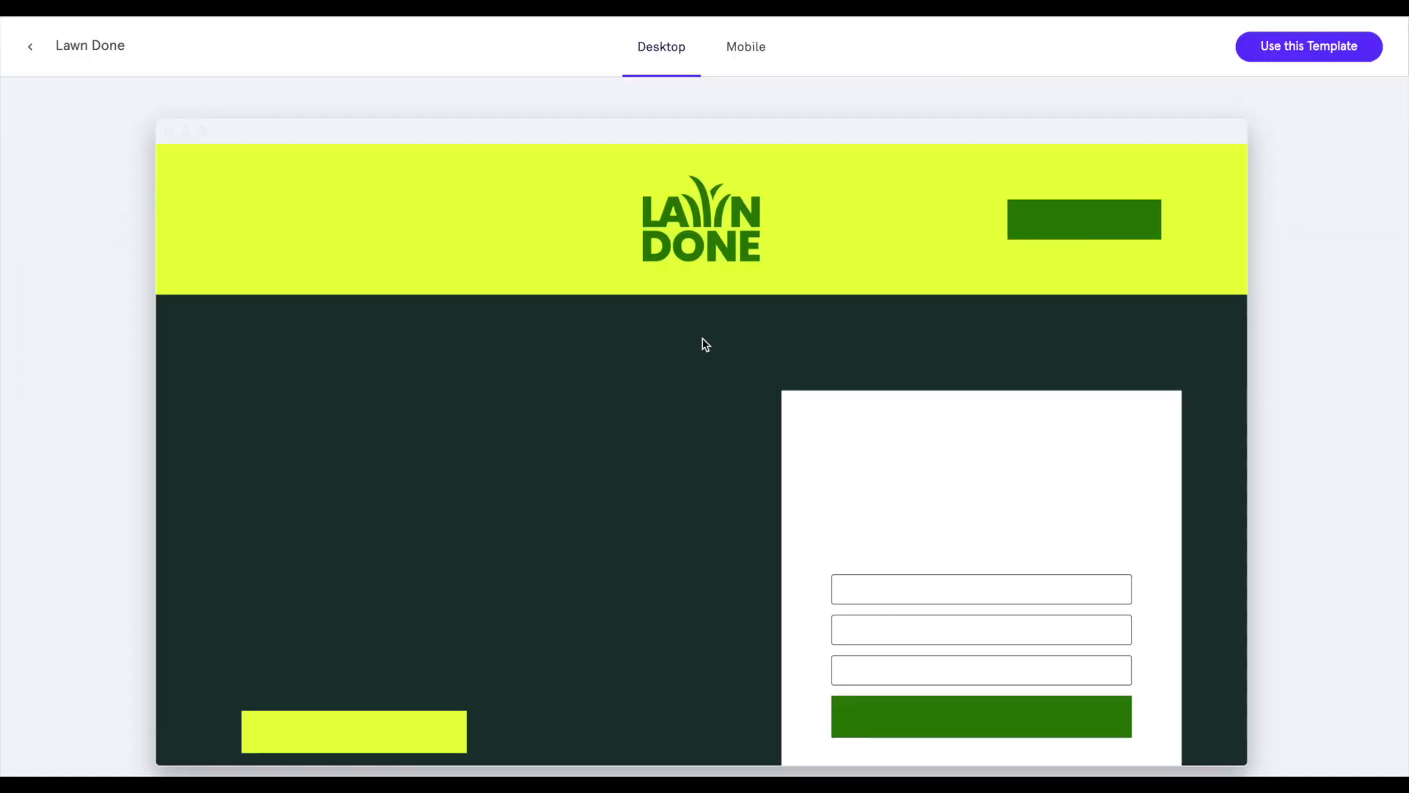
{"action": "scroll", "coordinate": [706, 344], "scroll_direction": "down", "scroll_amount": 1}
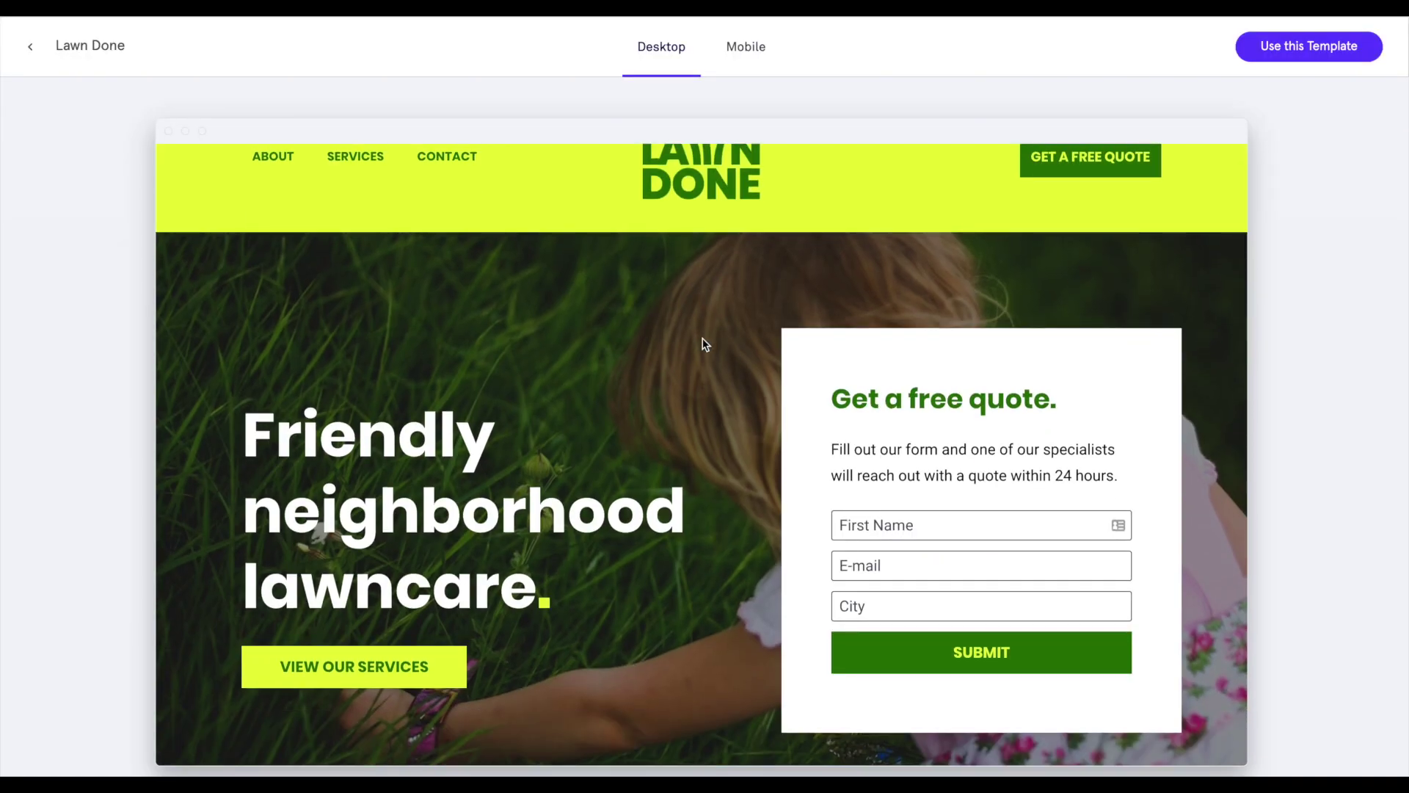
{"action": "scroll", "coordinate": [705, 344], "scroll_direction": "up", "scroll_amount": 1}
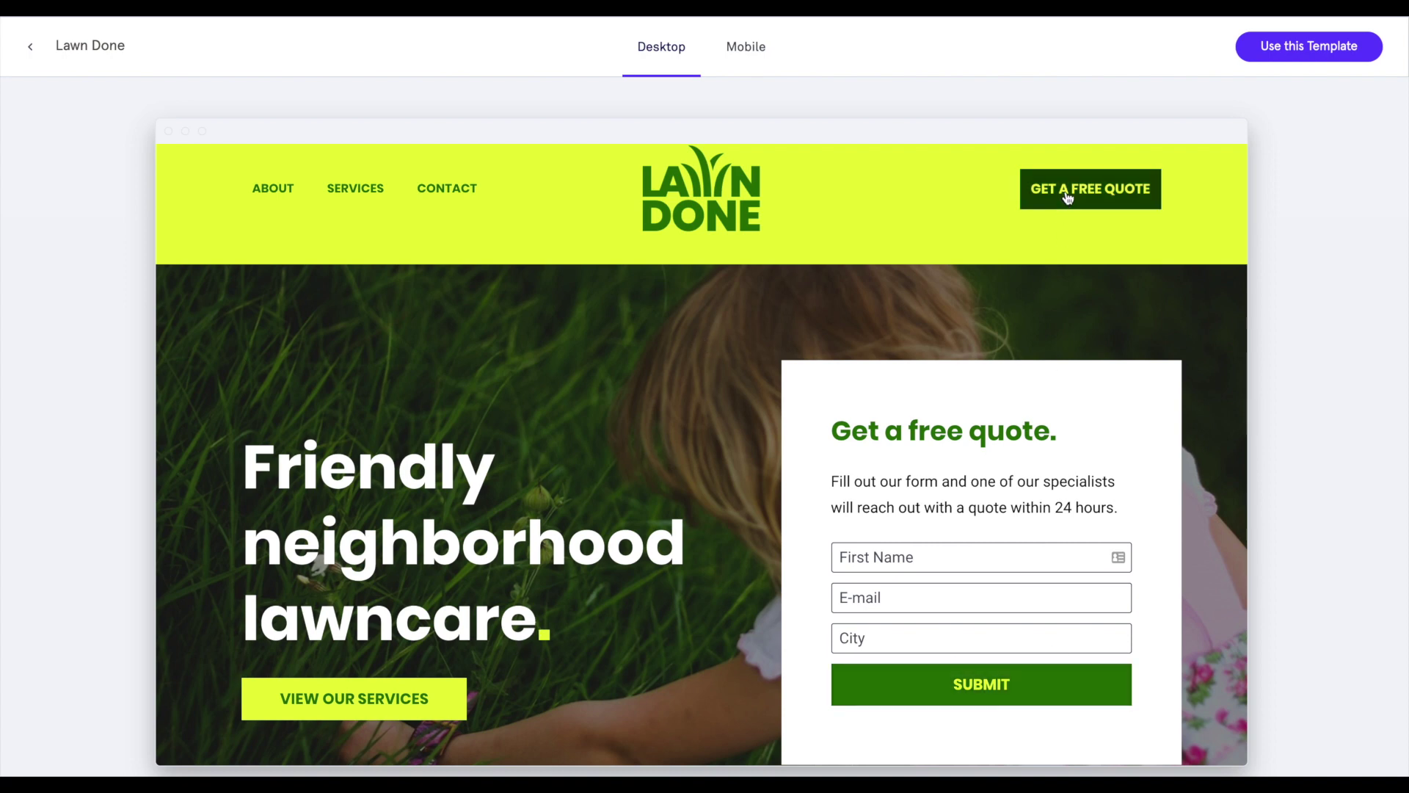
{"action": "scroll", "coordinate": [984, 273], "scroll_direction": "up", "scroll_amount": 1}
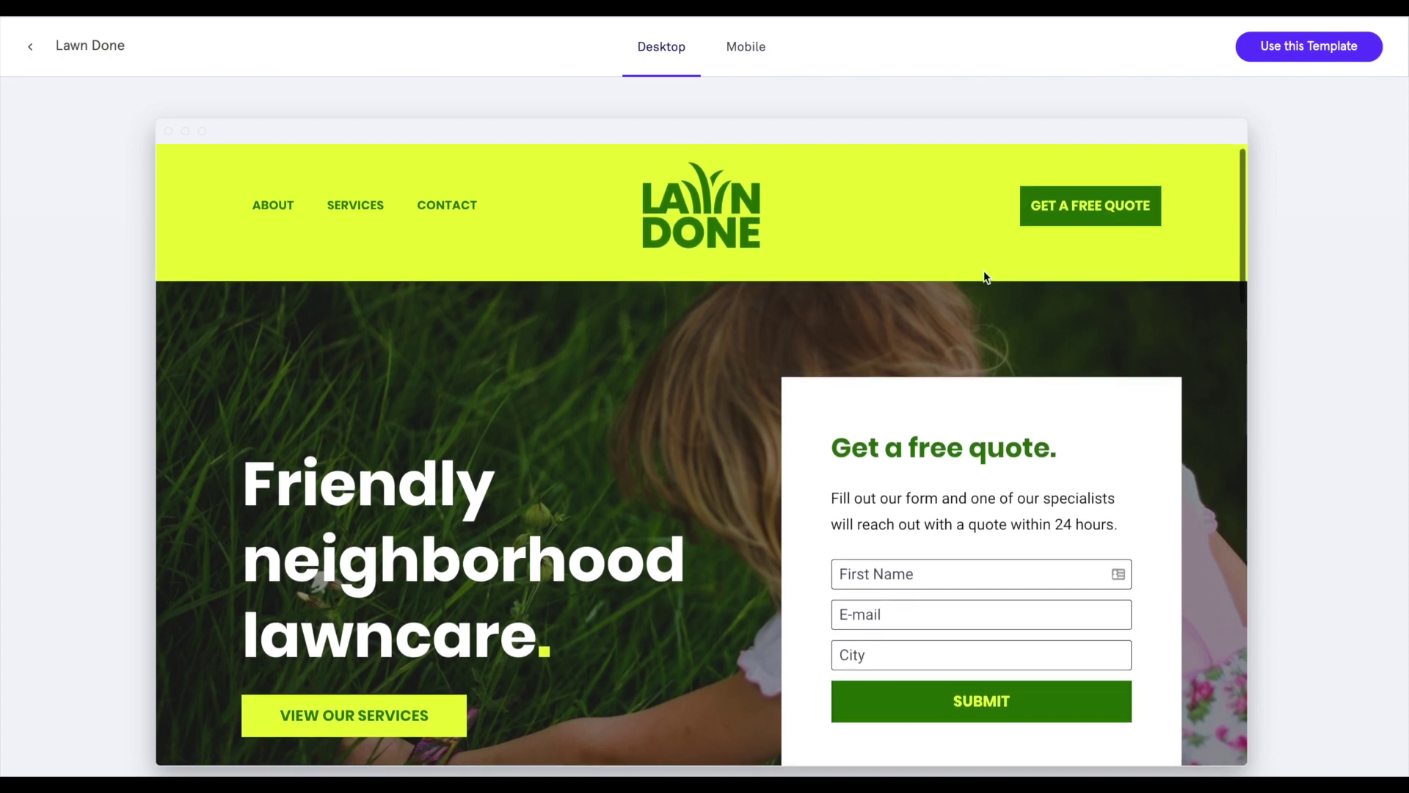
{"action": "scroll", "coordinate": [985, 275], "scroll_direction": "down", "scroll_amount": 9}
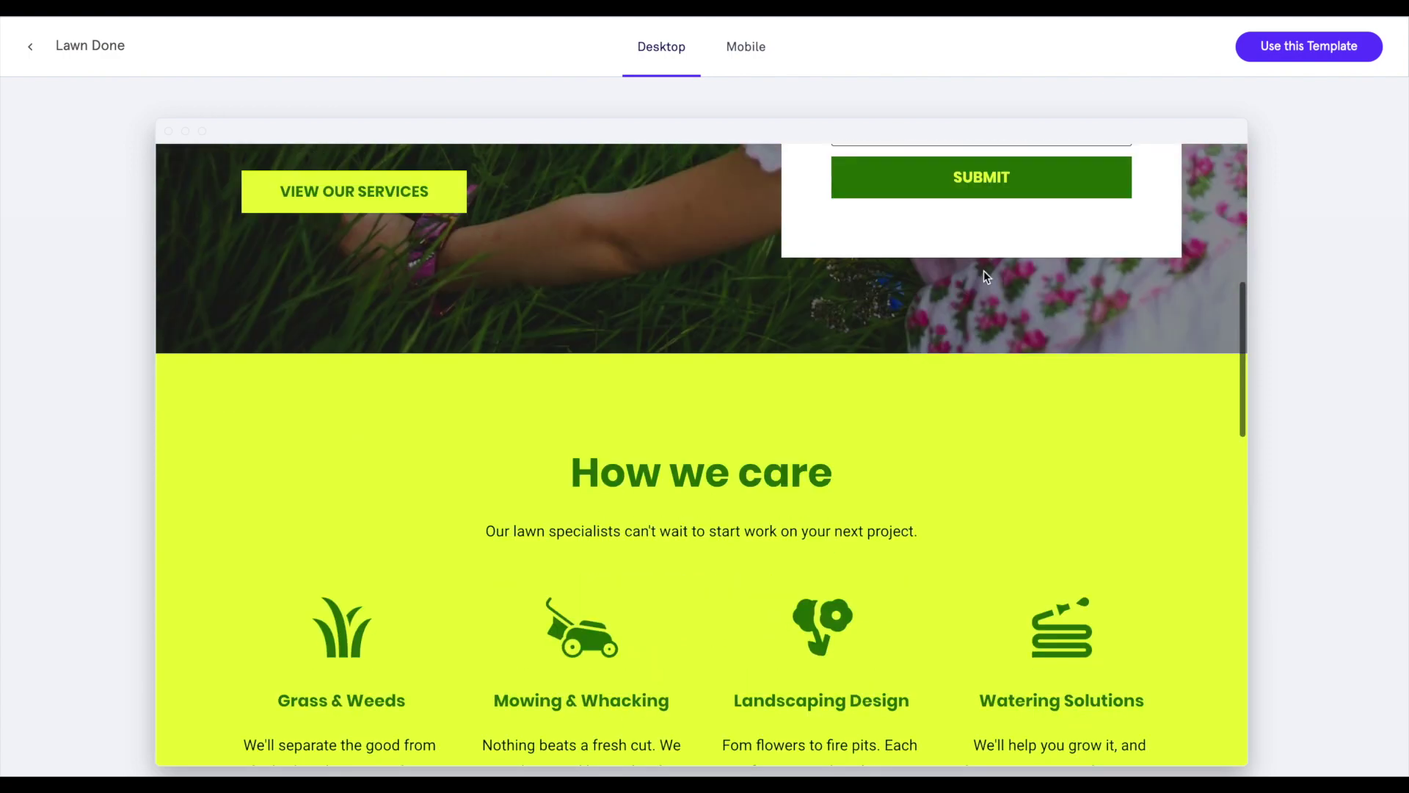
{"action": "scroll", "coordinate": [985, 276], "scroll_direction": "down", "scroll_amount": 8}
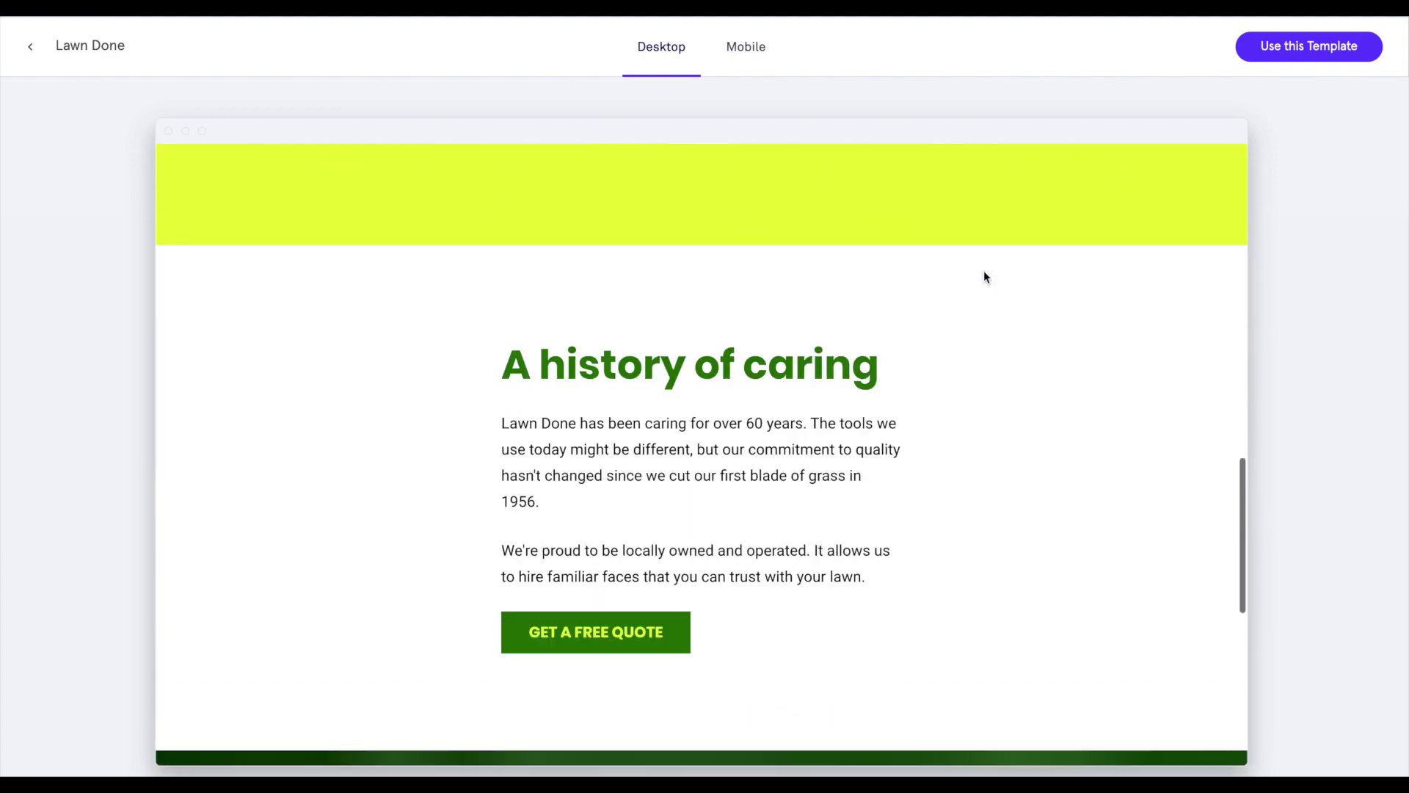
{"action": "scroll", "coordinate": [985, 276], "scroll_direction": "down", "scroll_amount": 6}
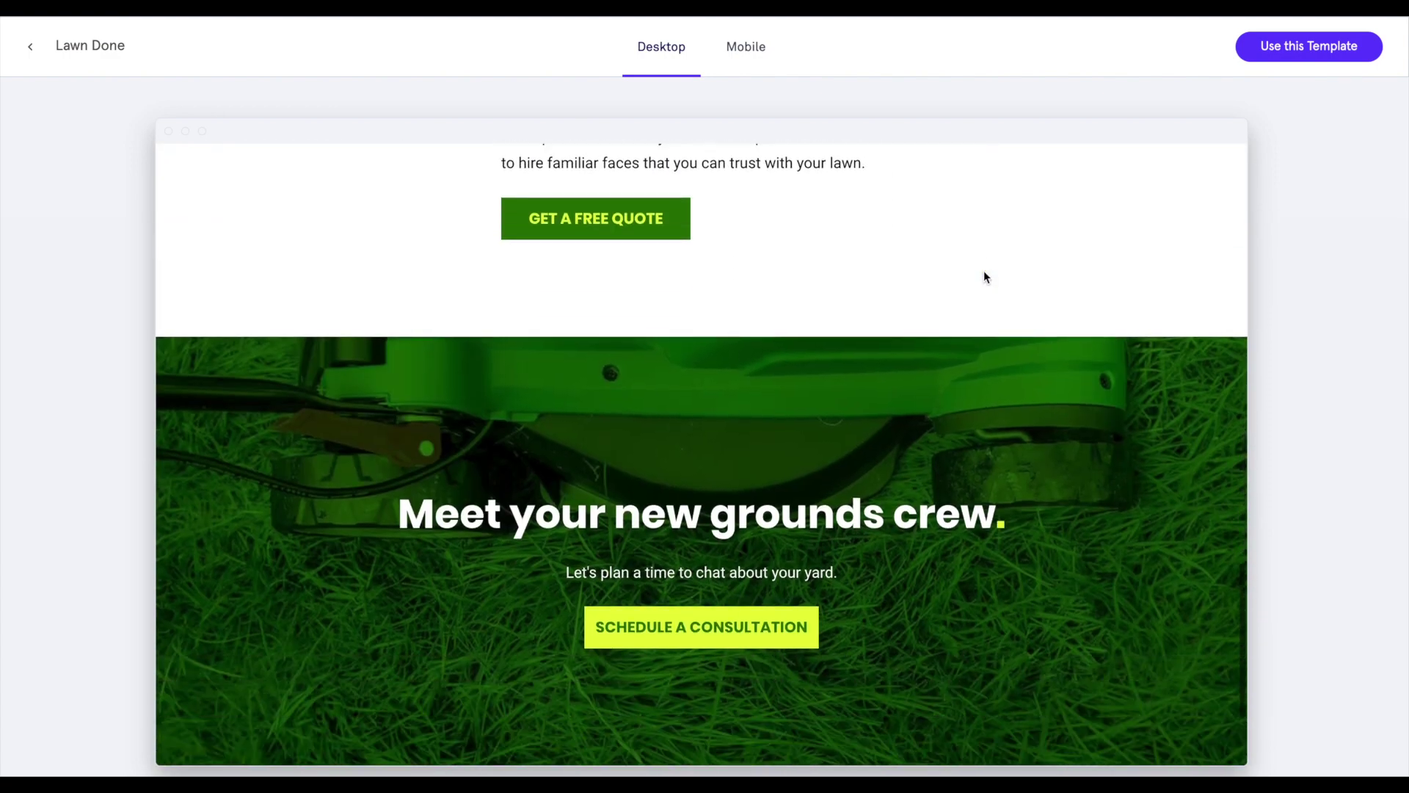
{"action": "scroll", "coordinate": [986, 276], "scroll_direction": "up", "scroll_amount": 15}
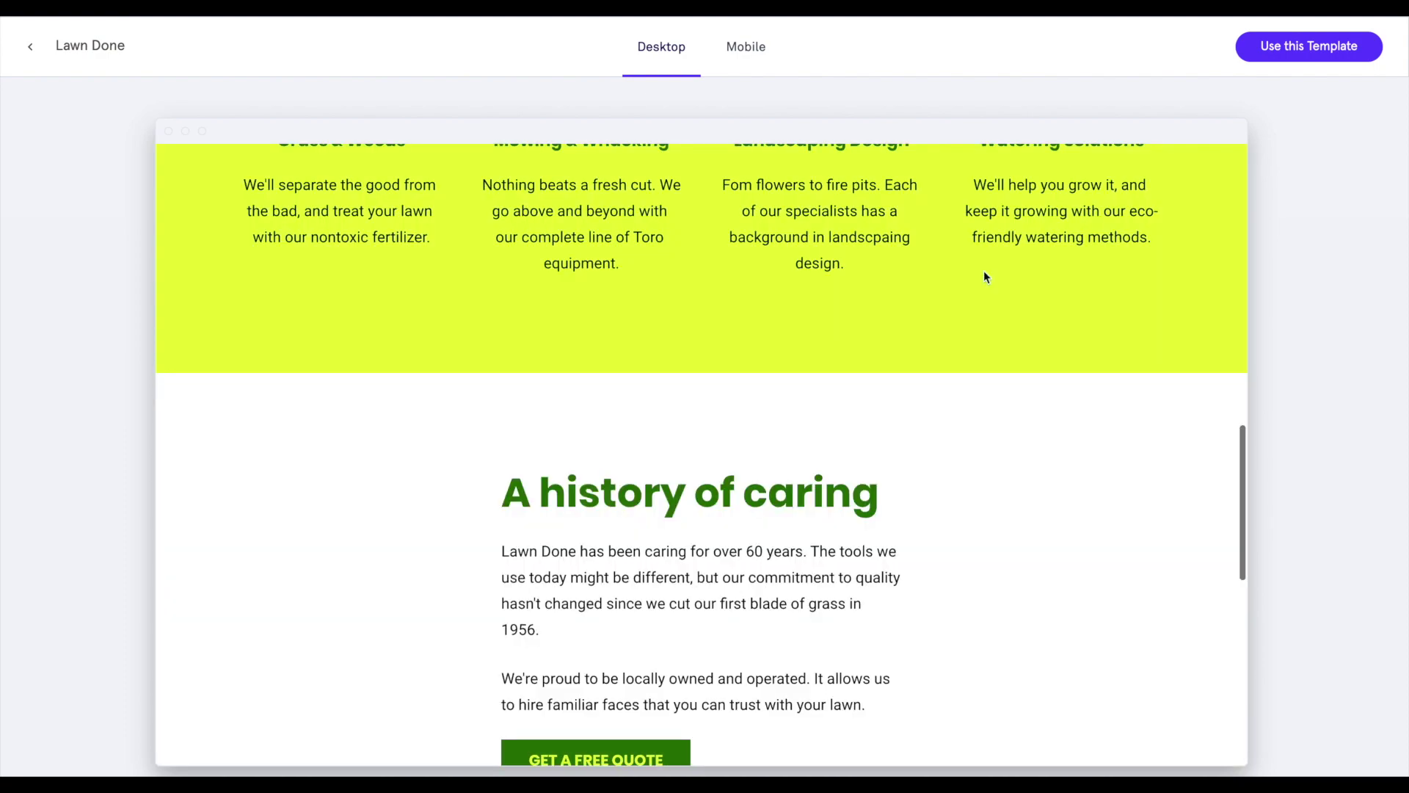
{"action": "scroll", "coordinate": [985, 276], "scroll_direction": "up", "scroll_amount": 5}
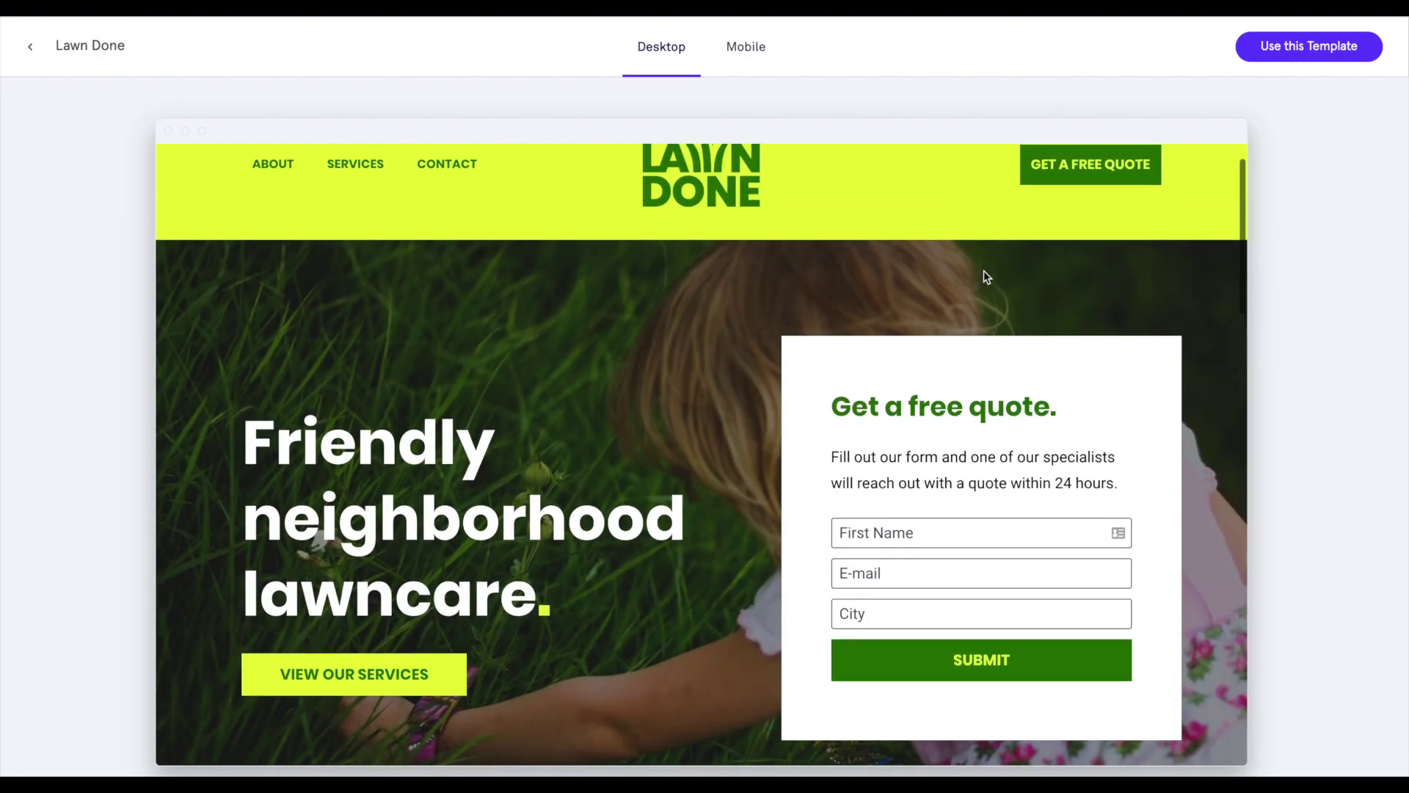
{"action": "scroll", "coordinate": [983, 276], "scroll_direction": "up", "scroll_amount": 1}
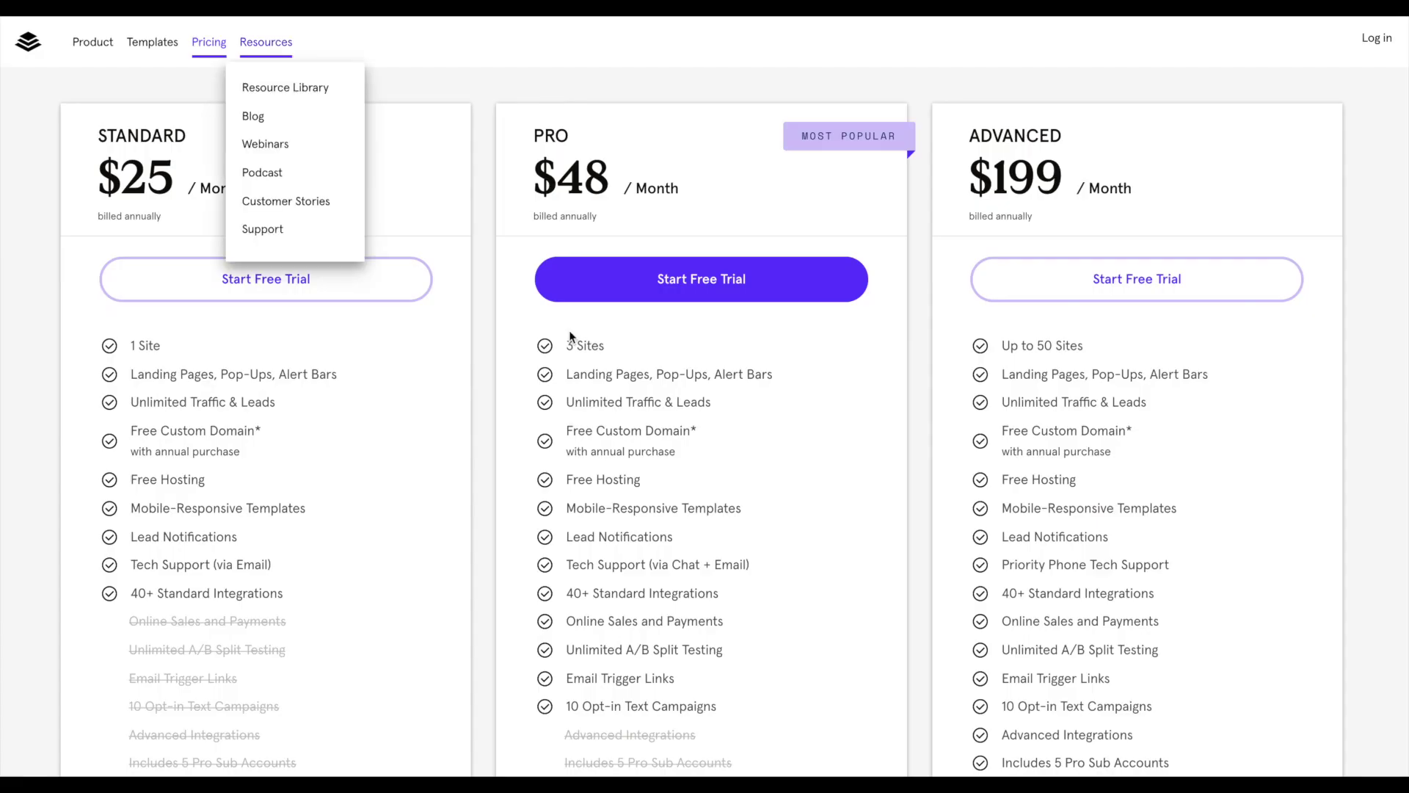
{"action": "mouse_move", "coordinate": [227, 369]}
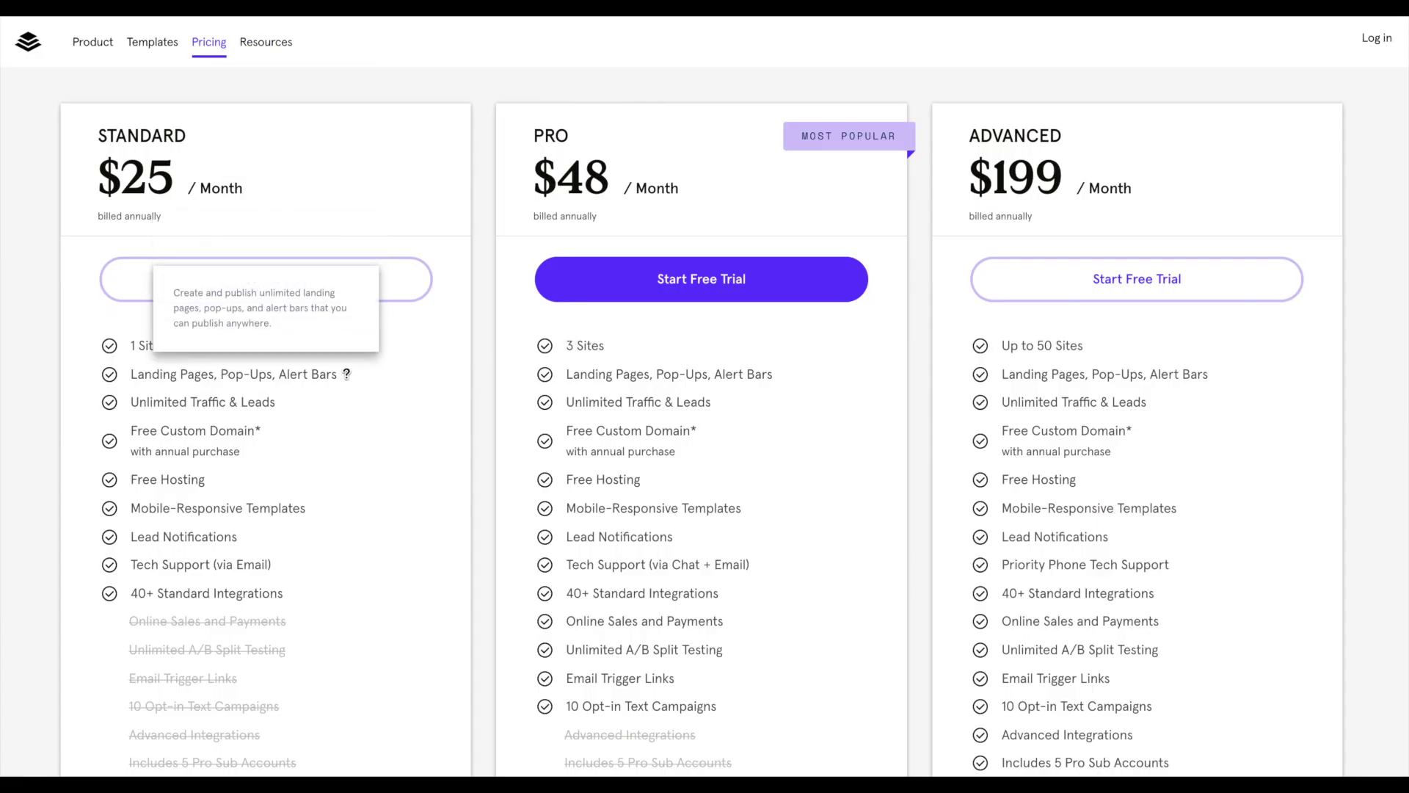
{"action": "left_click_drag", "start_coordinate": [339, 374], "coordinate": [137, 374]}
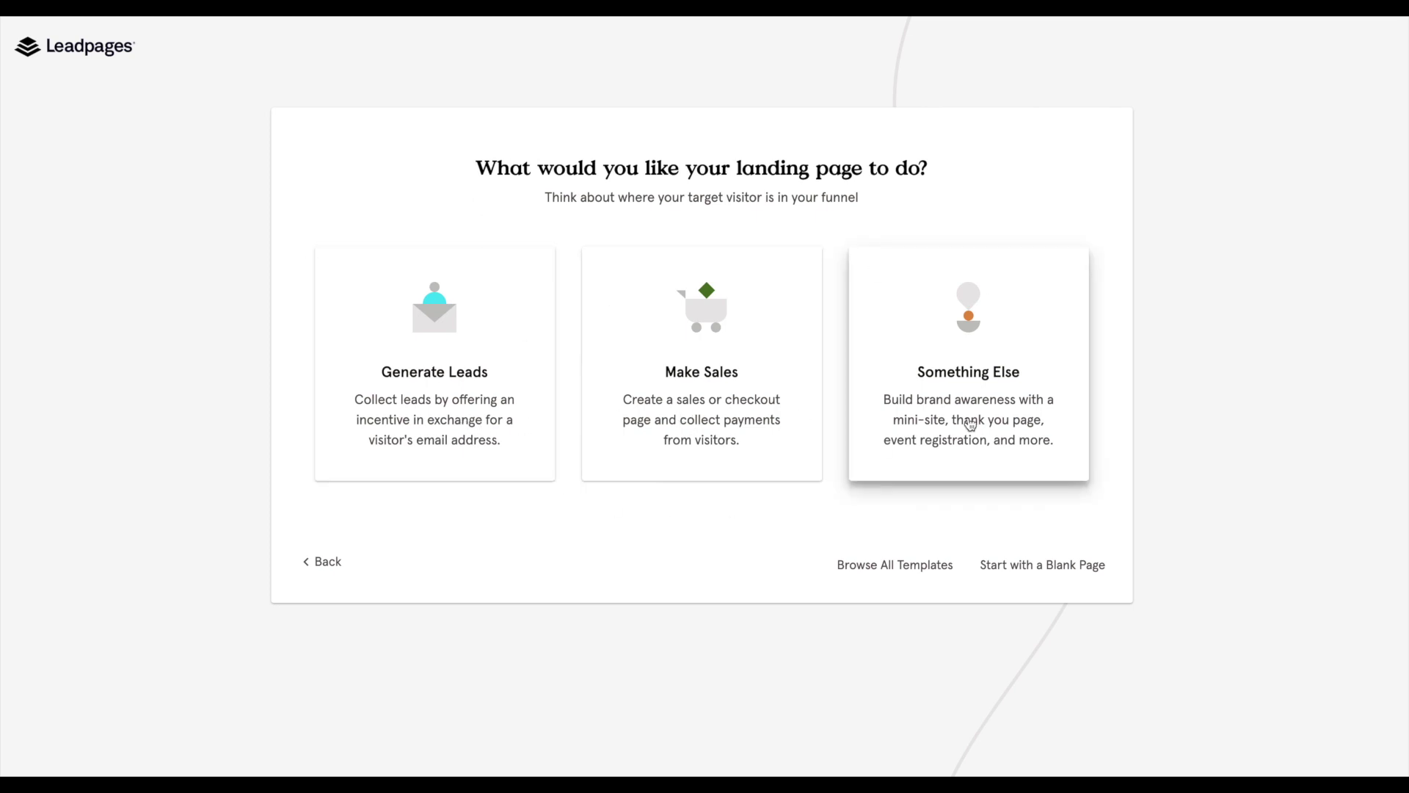
Choose generating leads, offering a free resource, and the first layout for the new page
{"action": "left_click", "coordinate": [444, 330]}
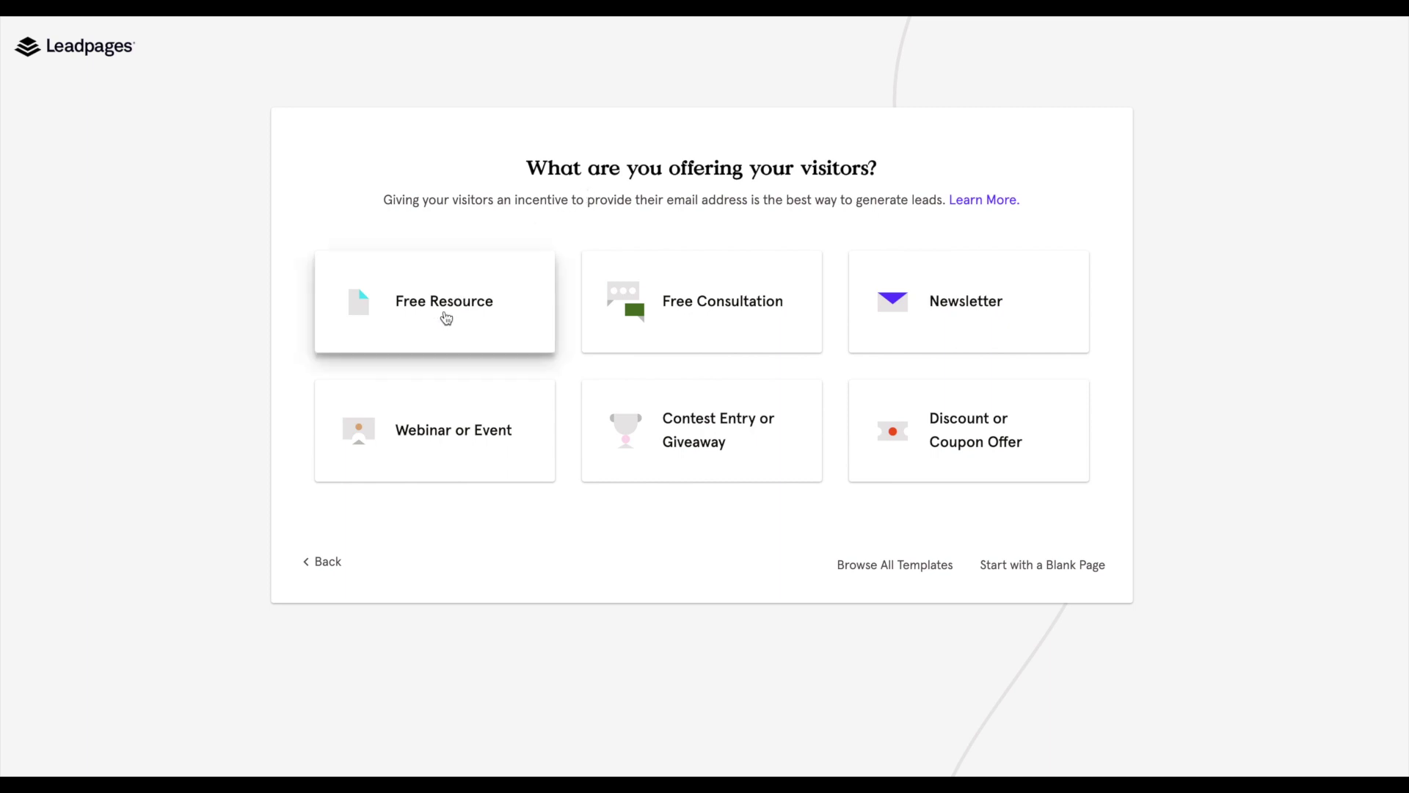
{"action": "left_click", "coordinate": [446, 318]}
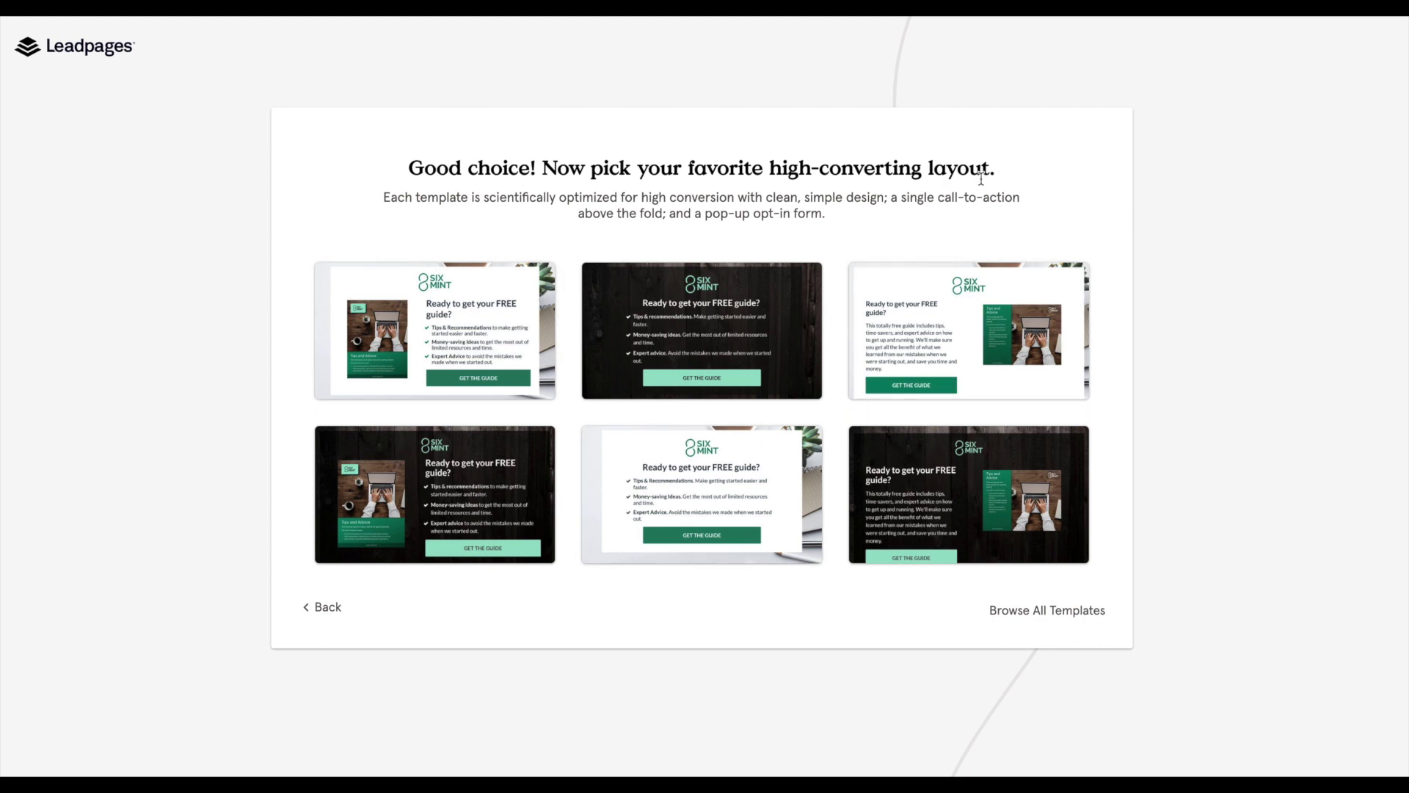
{"action": "left_click_drag", "start_coordinate": [990, 169], "coordinate": [543, 168]}
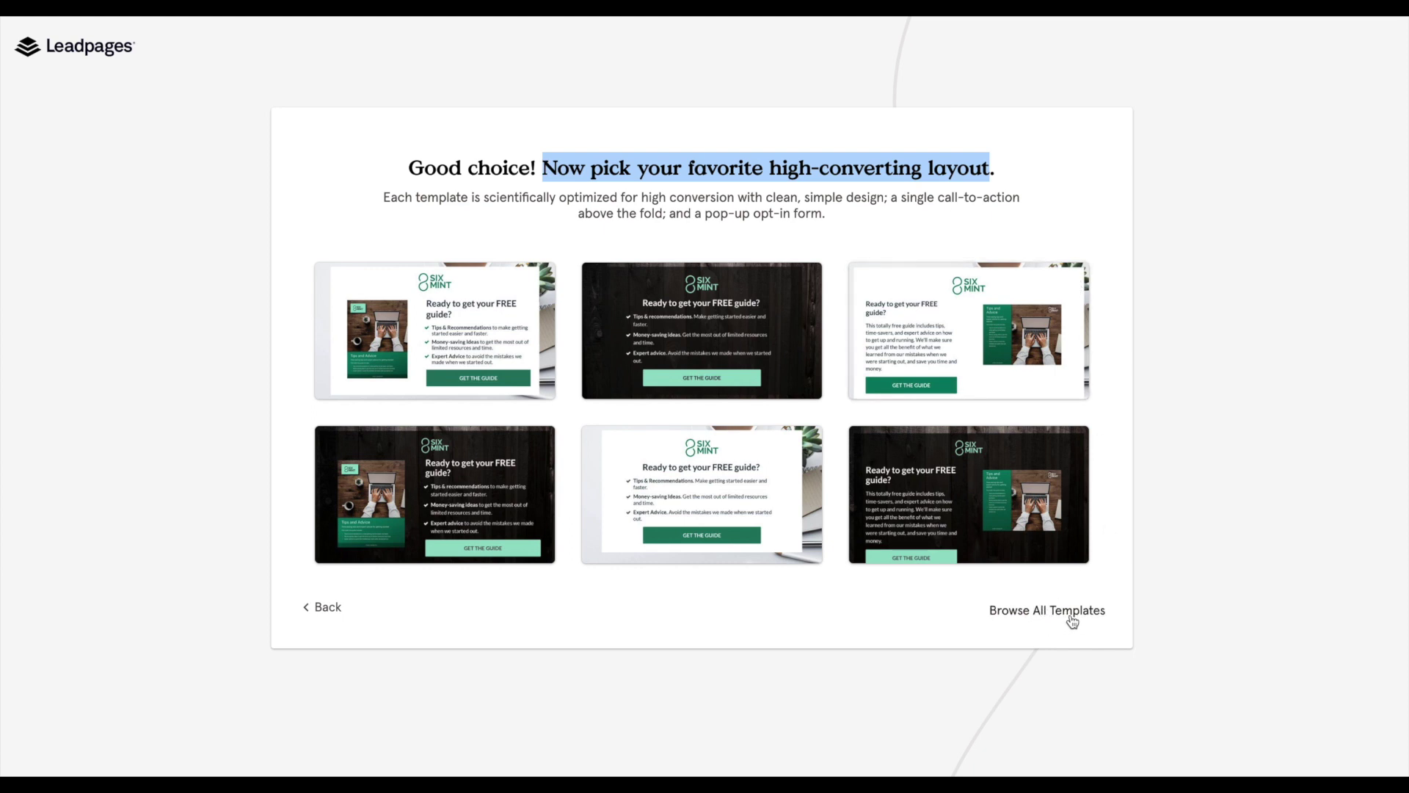
{"action": "left_click", "coordinate": [450, 347]}
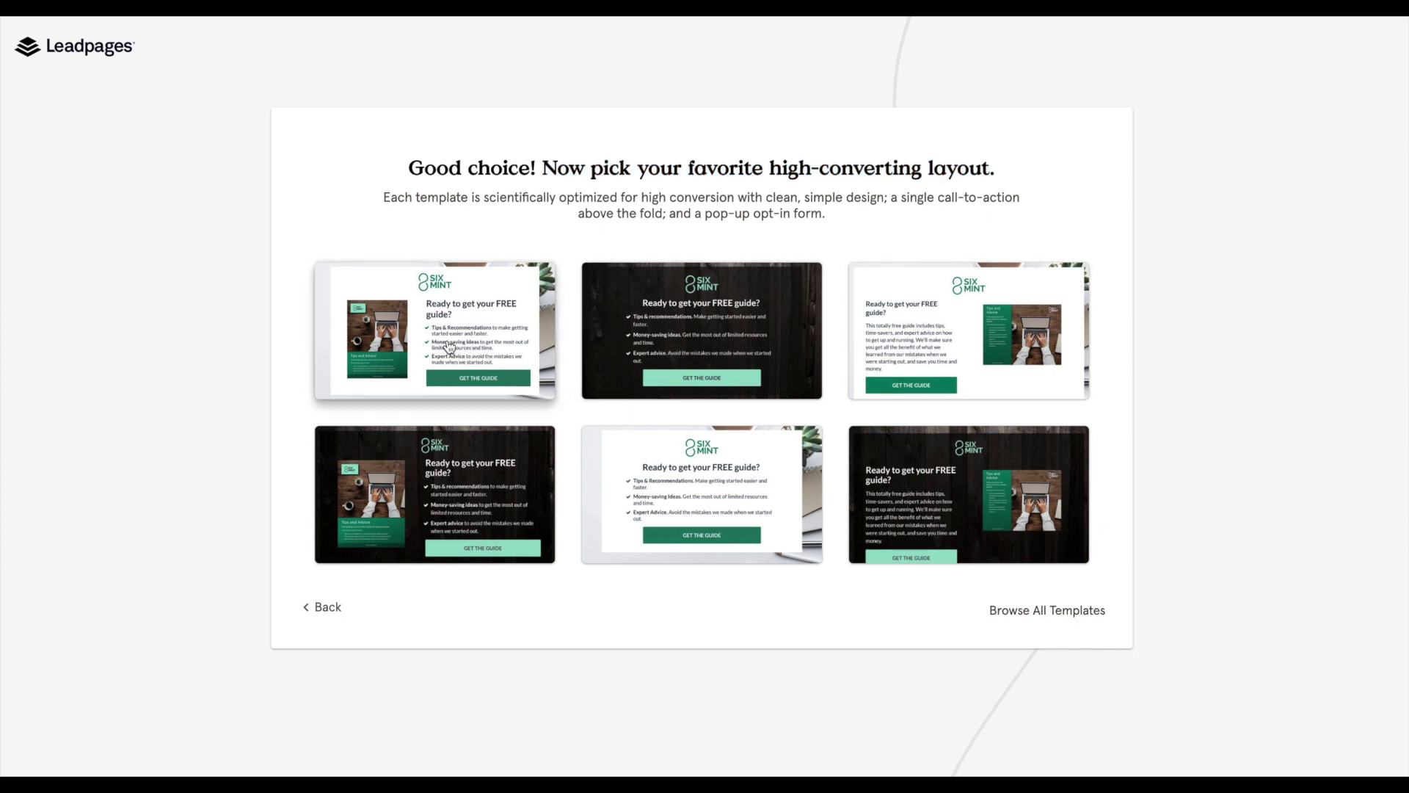
{"action": "left_click", "coordinate": [548, 367]}
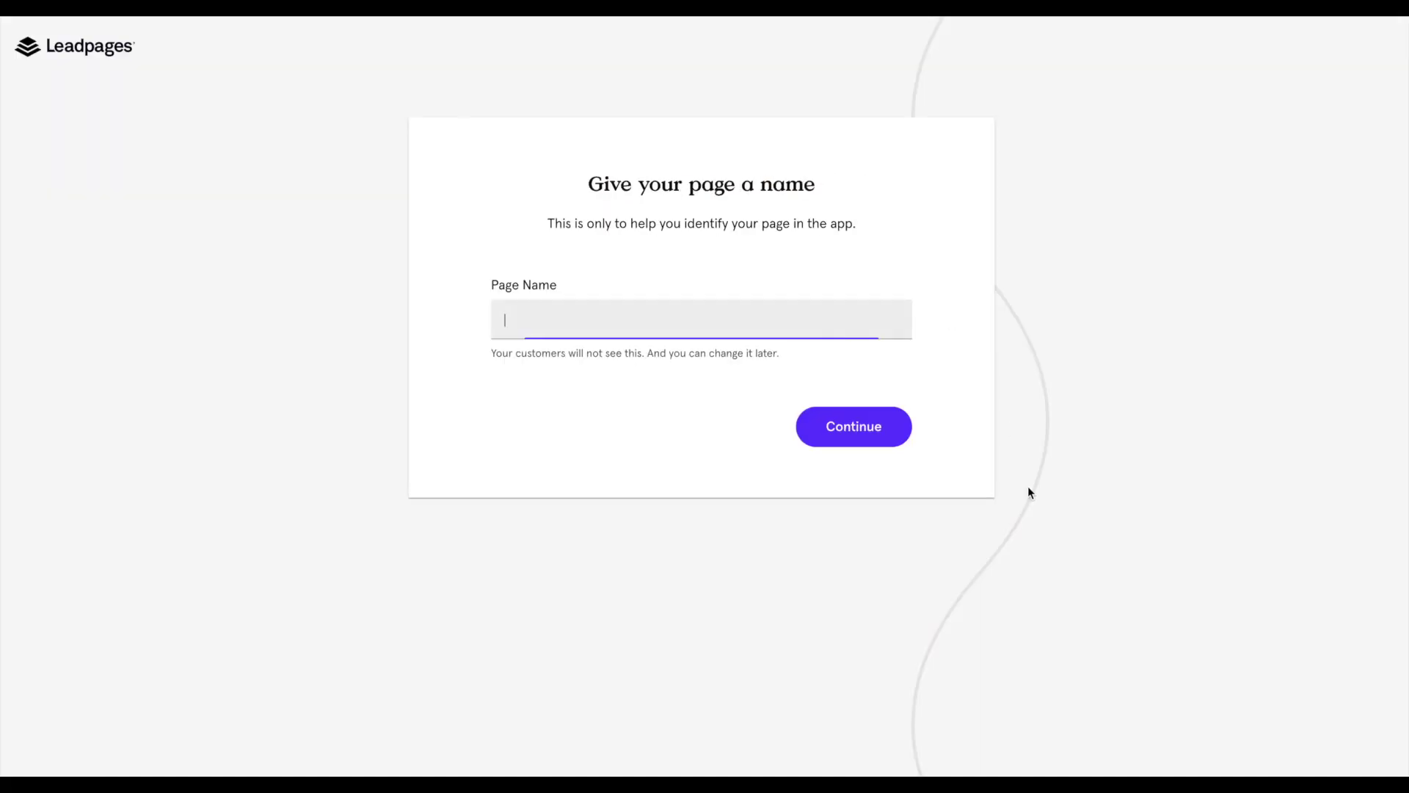
Name the page 'Example of Landing Page' and continue
{"action": "type", "text": "Exa"}
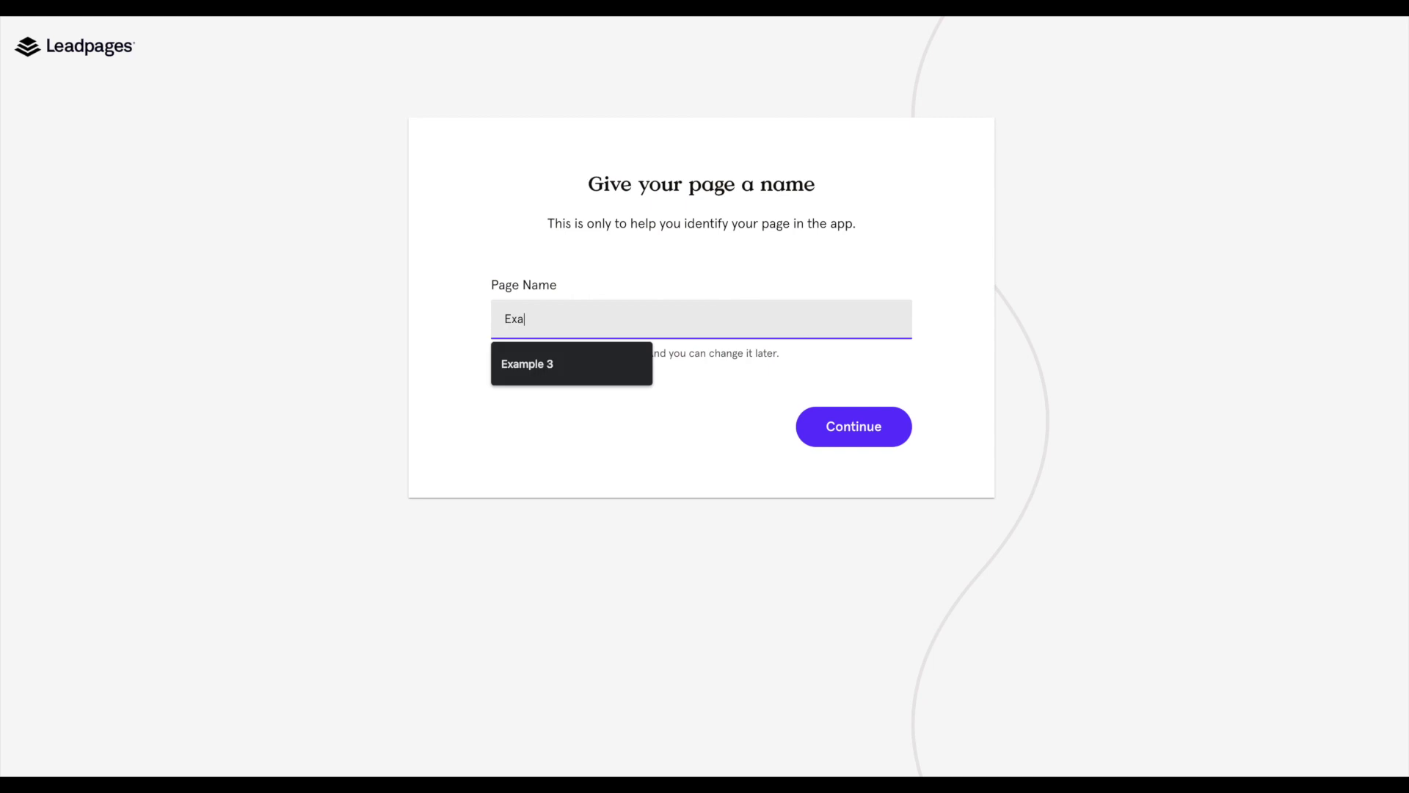
{"action": "type", "text": "mple of Landing Page"}
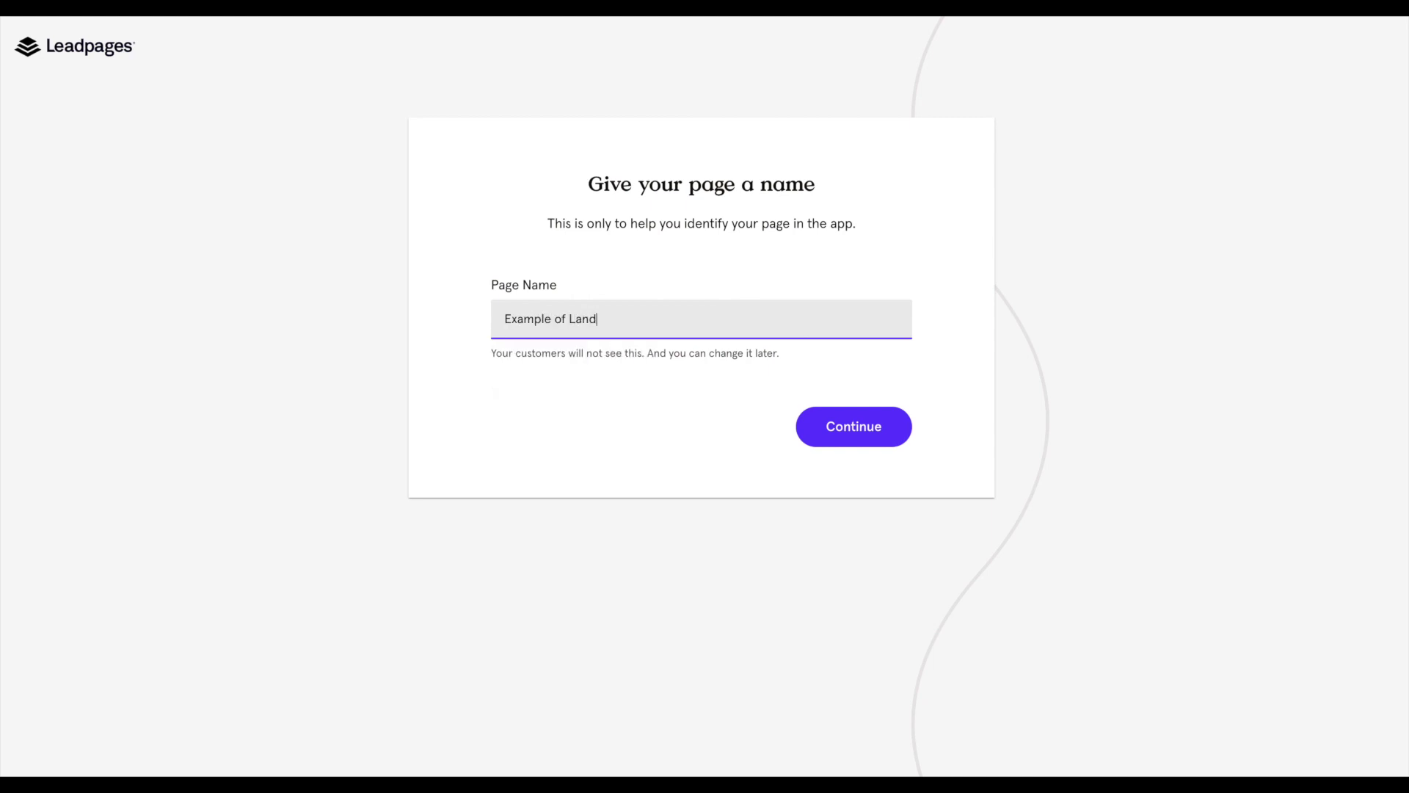
{"action": "left_click", "coordinate": [856, 424]}
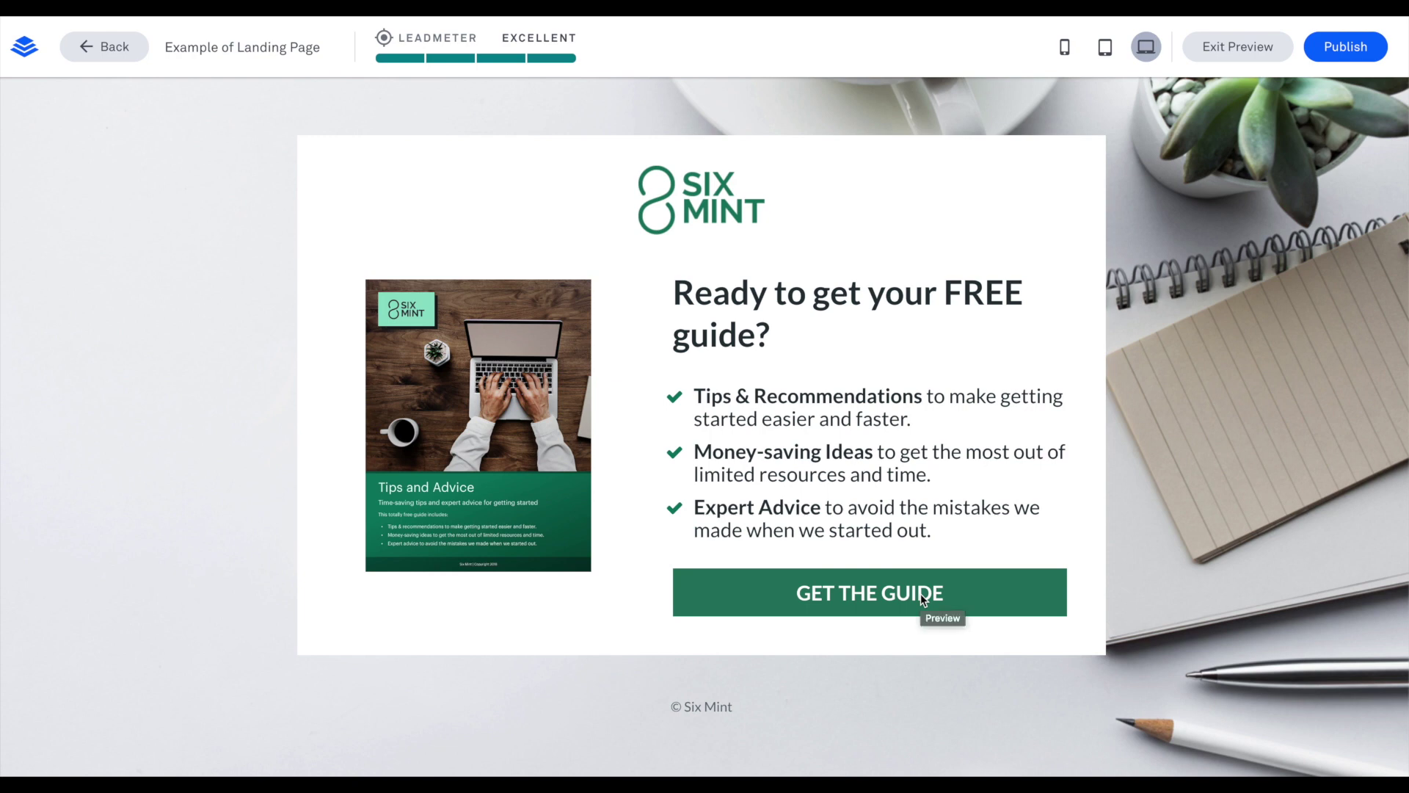
Open the GET THE GUIDE email pop-up in preview, then close it
{"action": "left_click", "coordinate": [903, 593]}
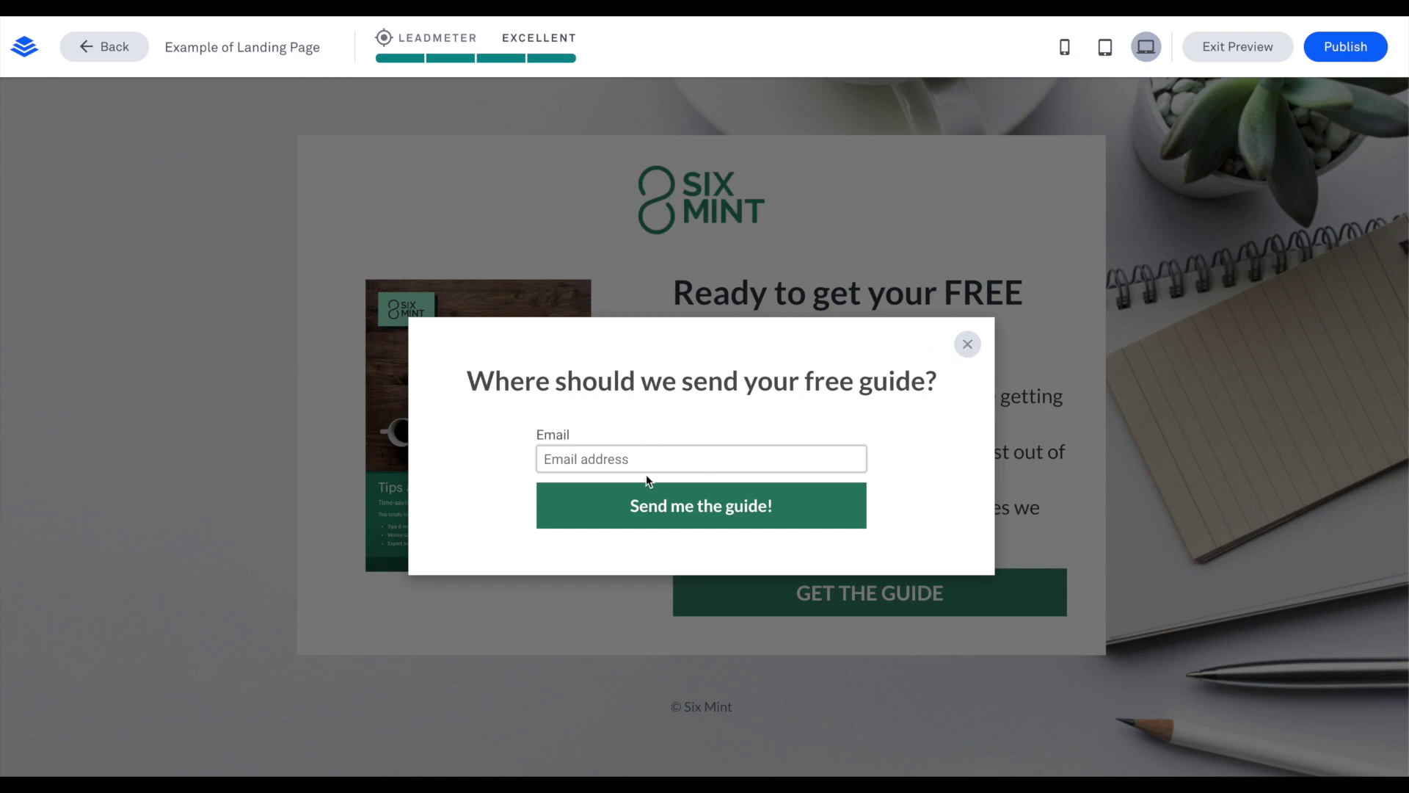
{"action": "left_click", "coordinate": [966, 345]}
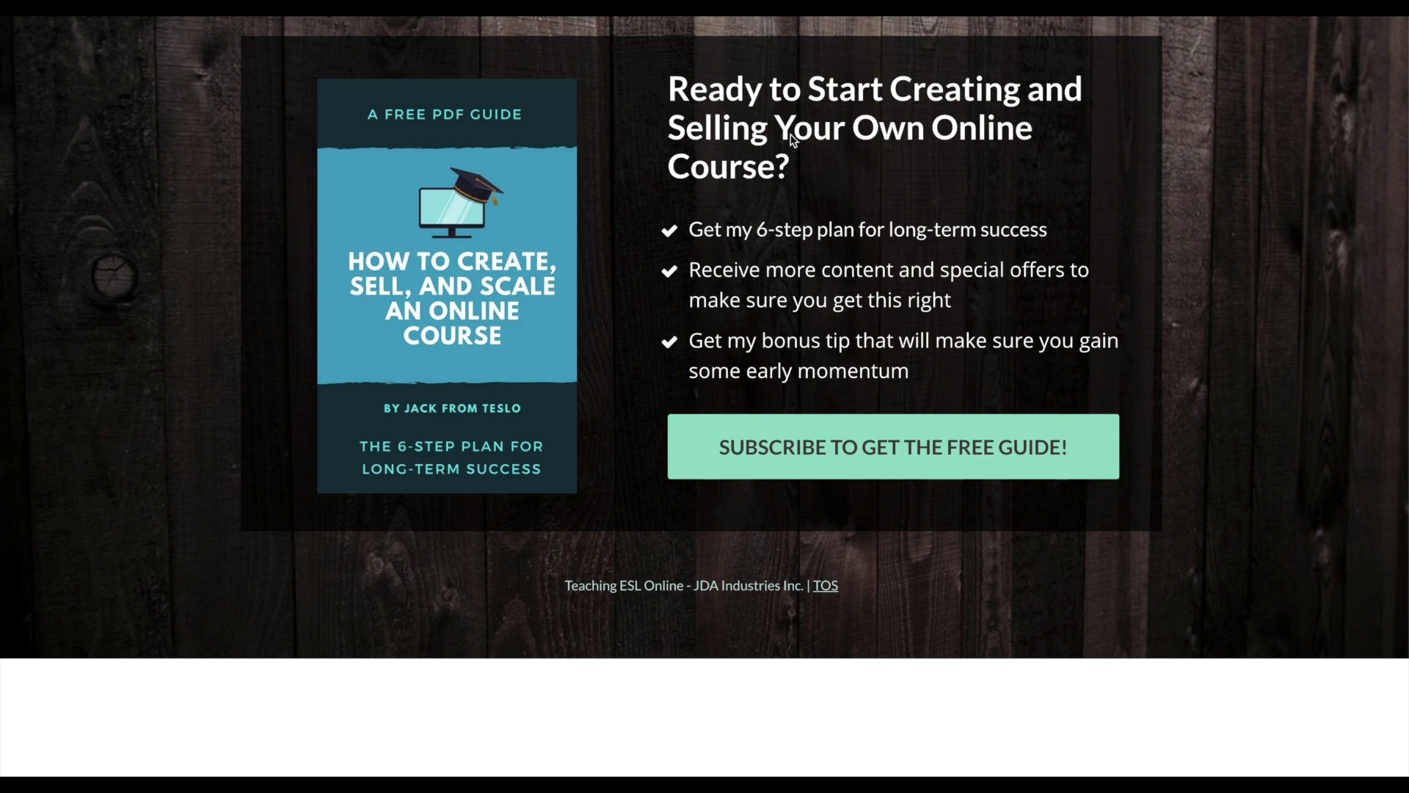
{"action": "left_click", "coordinate": [883, 450]}
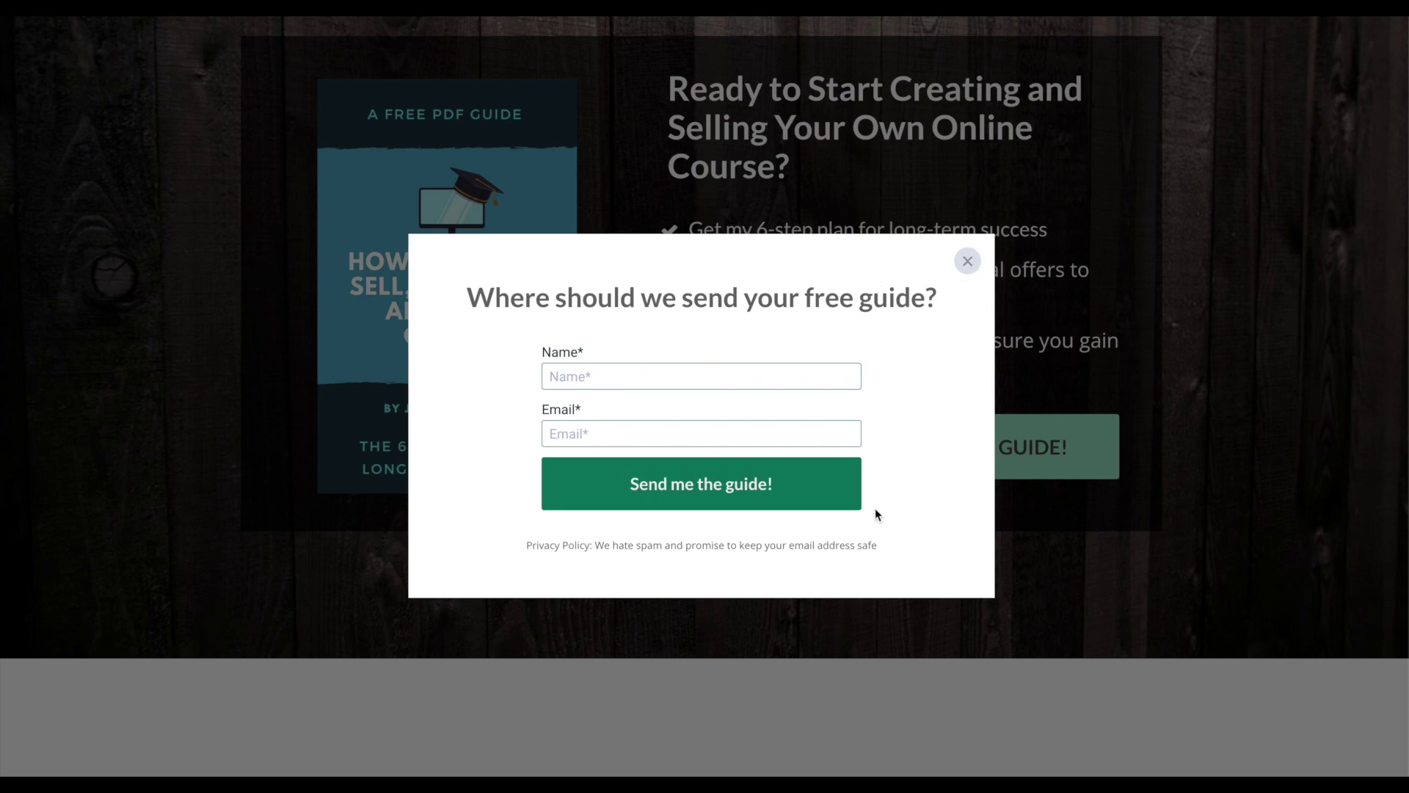
{"action": "left_click", "coordinate": [967, 262]}
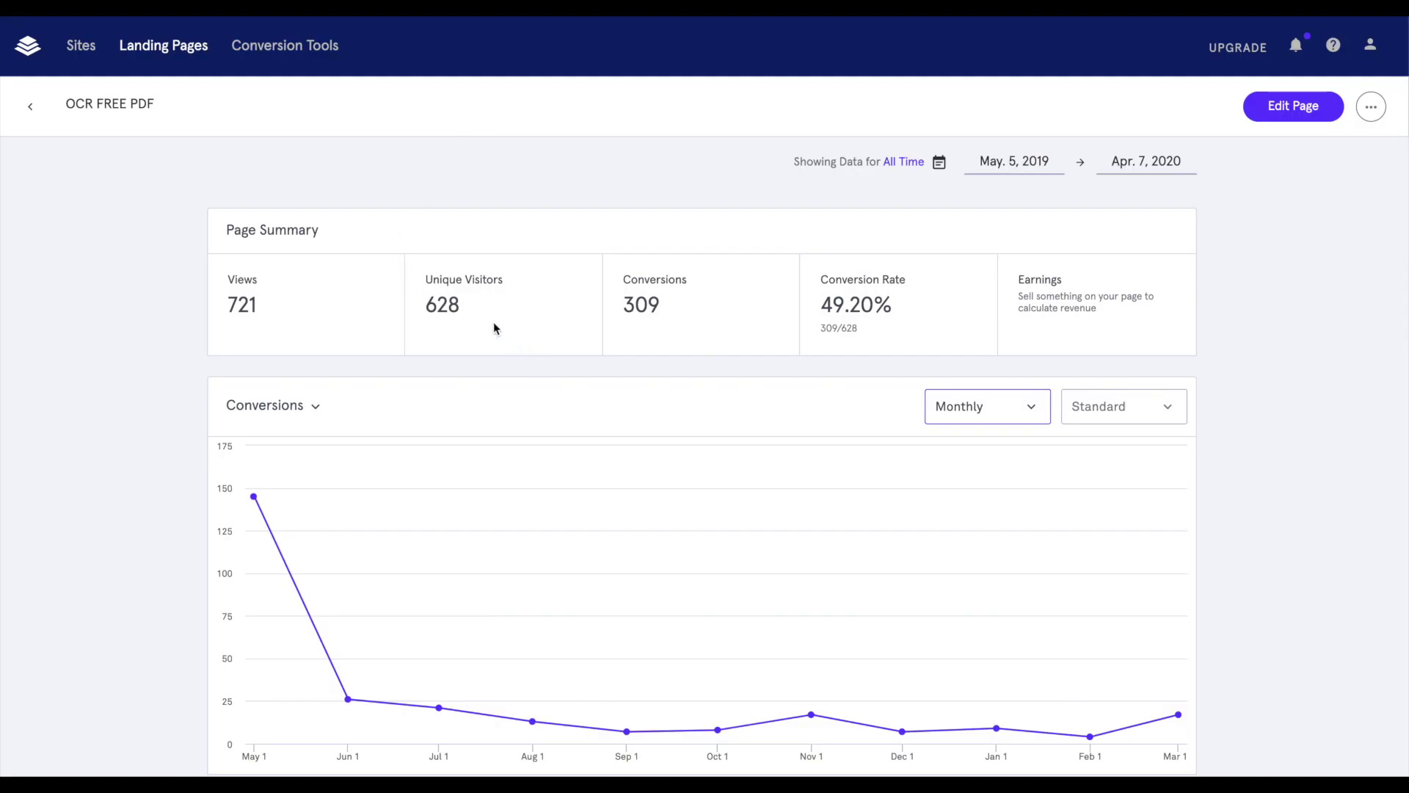
{"action": "double_click", "coordinate": [446, 305]}
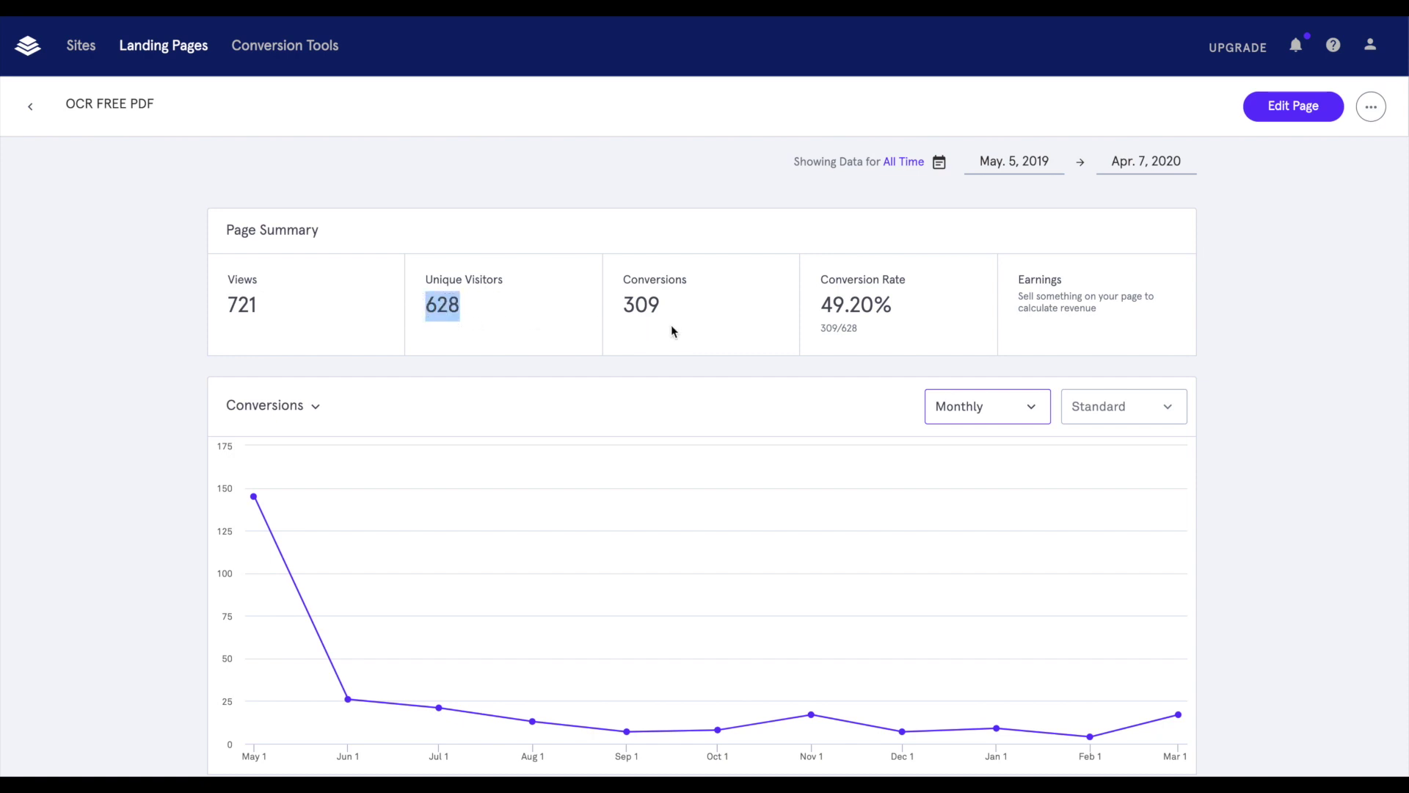
{"action": "left_click_drag", "start_coordinate": [661, 320], "coordinate": [615, 307]}
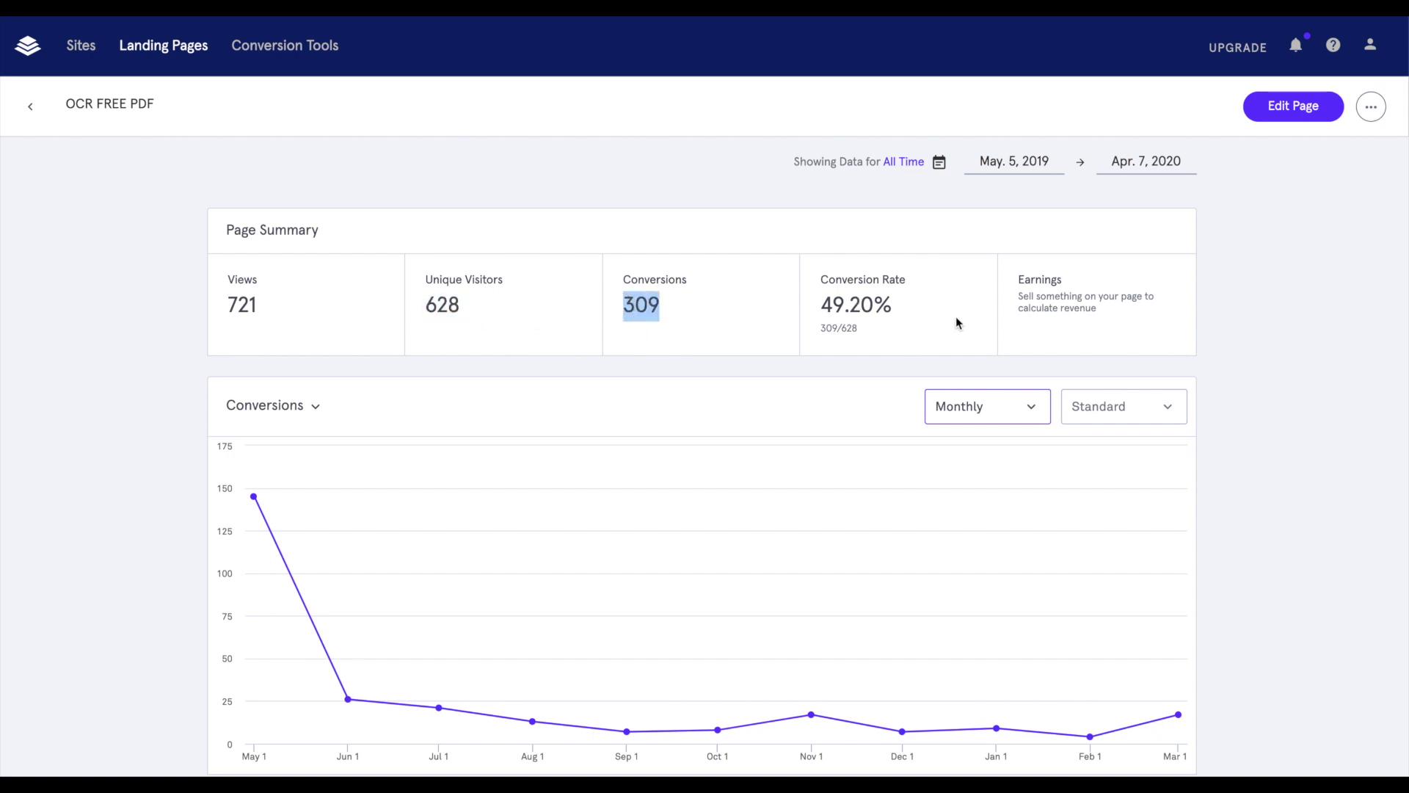
{"action": "left_click_drag", "start_coordinate": [926, 316], "coordinate": [821, 308]}
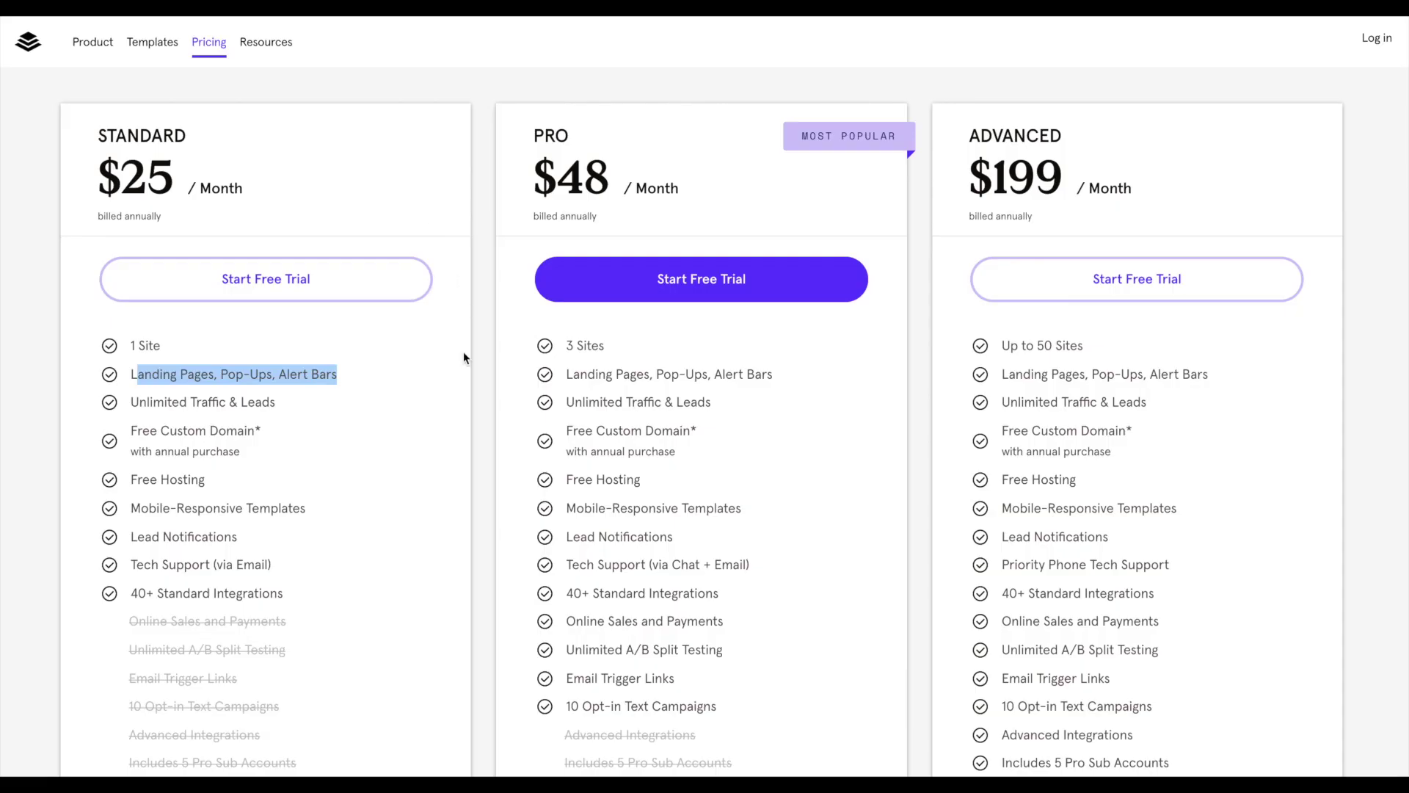
Check the plan feature tooltips and scroll through the Standard, Pro and Advanced plans
{"action": "mouse_move", "coordinate": [219, 376]}
{"action": "left_click", "coordinate": [264, 378]}
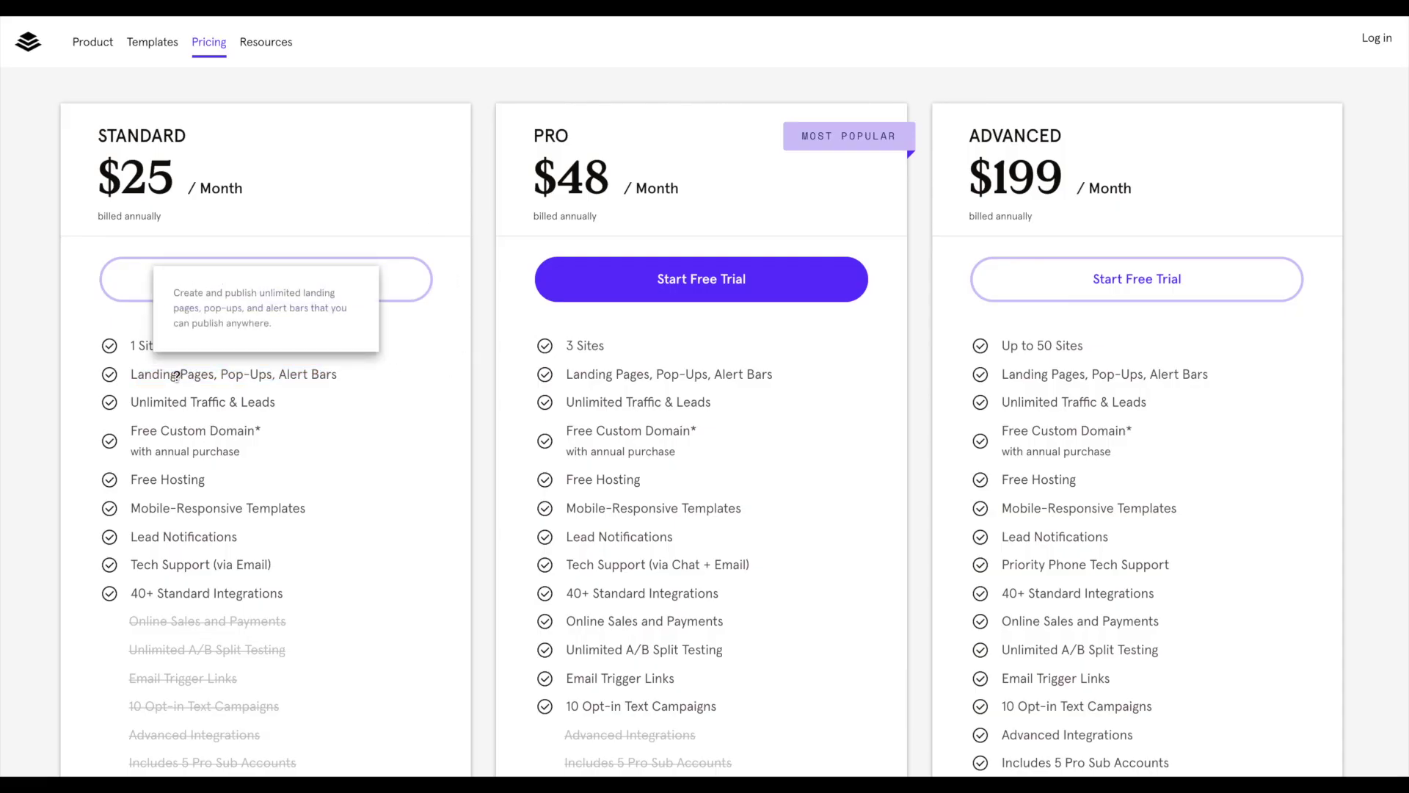
{"action": "mouse_move", "coordinate": [337, 514]}
{"action": "scroll", "coordinate": [340, 521], "scroll_direction": "down", "scroll_amount": 1}
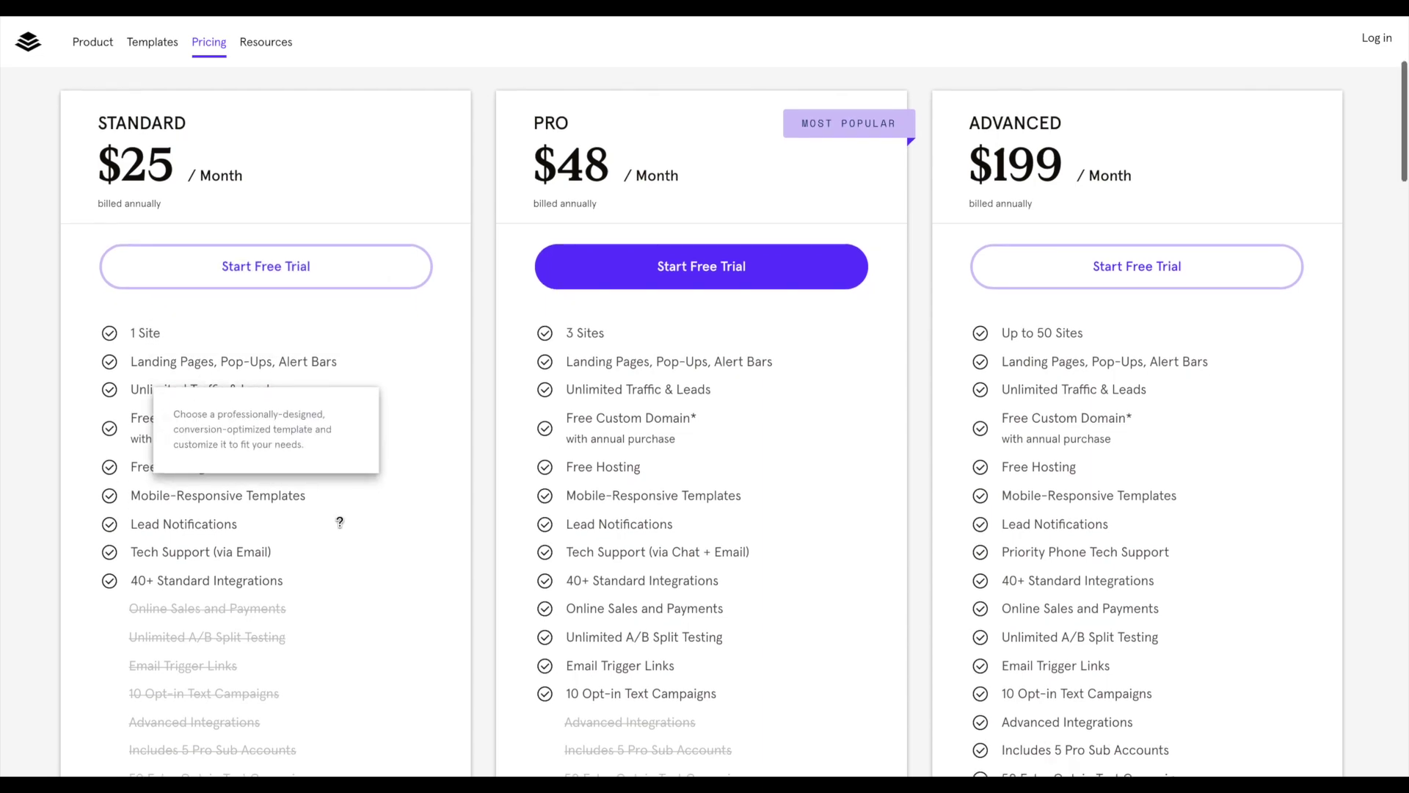
{"action": "scroll", "coordinate": [396, 575], "scroll_direction": "down", "scroll_amount": 4}
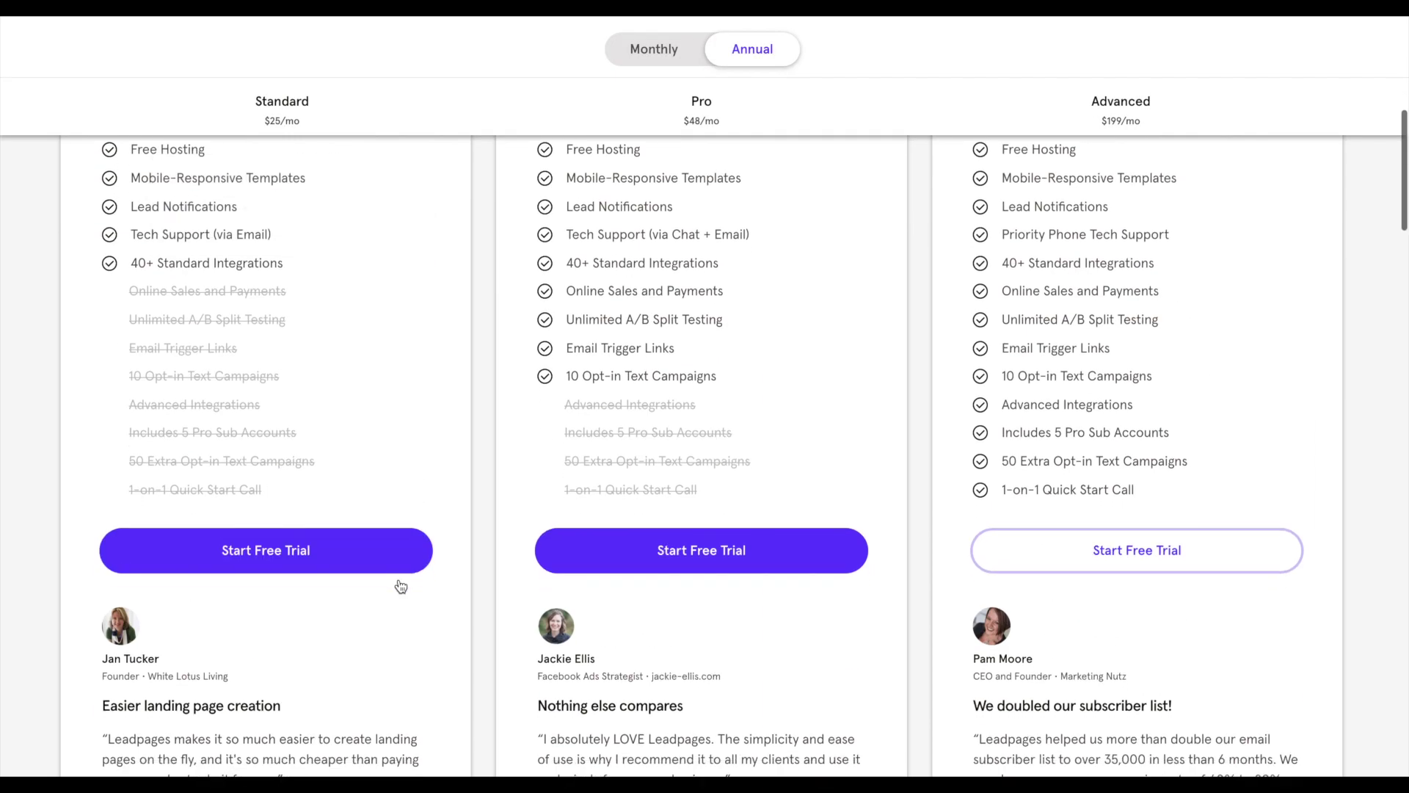
{"action": "scroll", "coordinate": [401, 585], "scroll_direction": "down", "scroll_amount": 8}
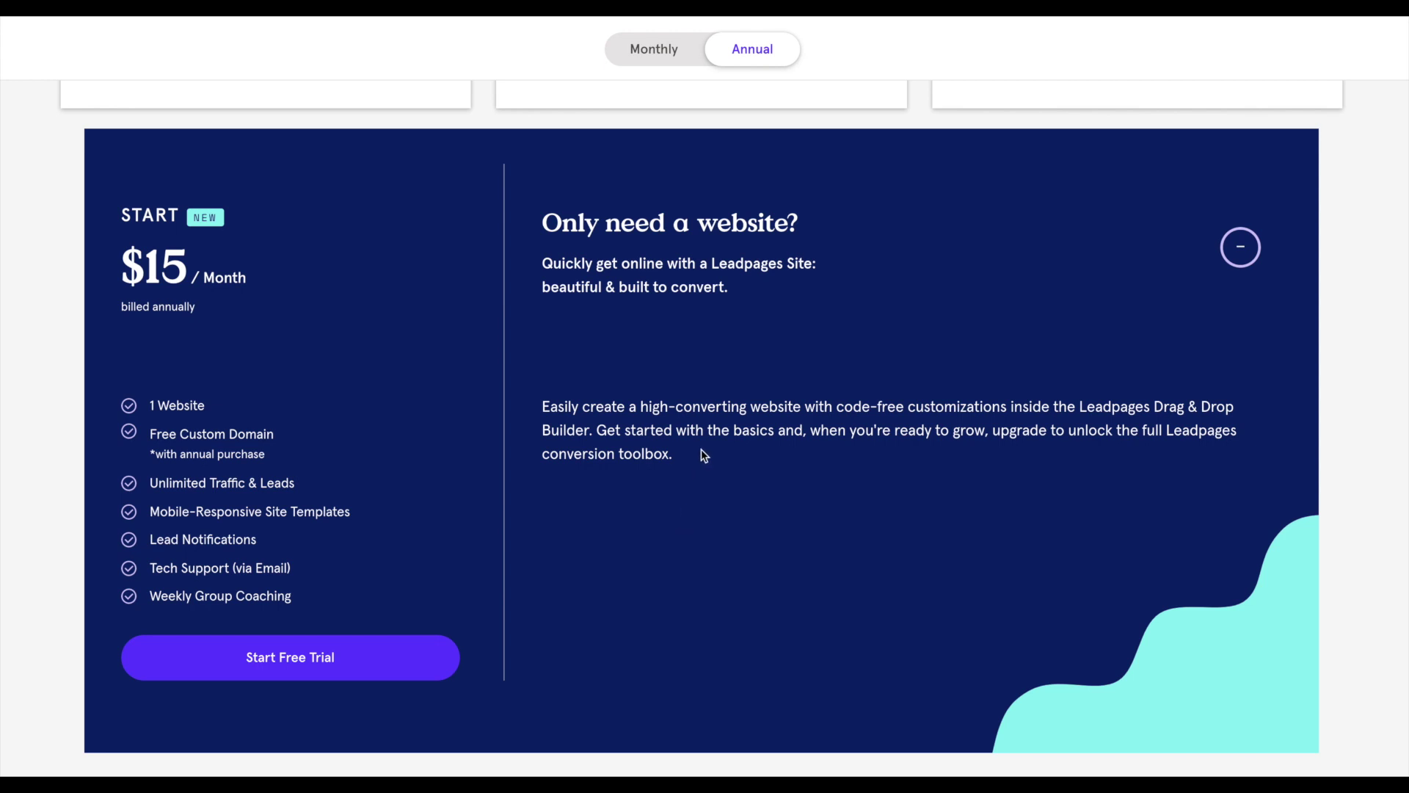
{"action": "scroll", "coordinate": [703, 454], "scroll_direction": "up", "scroll_amount": 8}
{"action": "scroll", "coordinate": [702, 449], "scroll_direction": "up", "scroll_amount": 6}
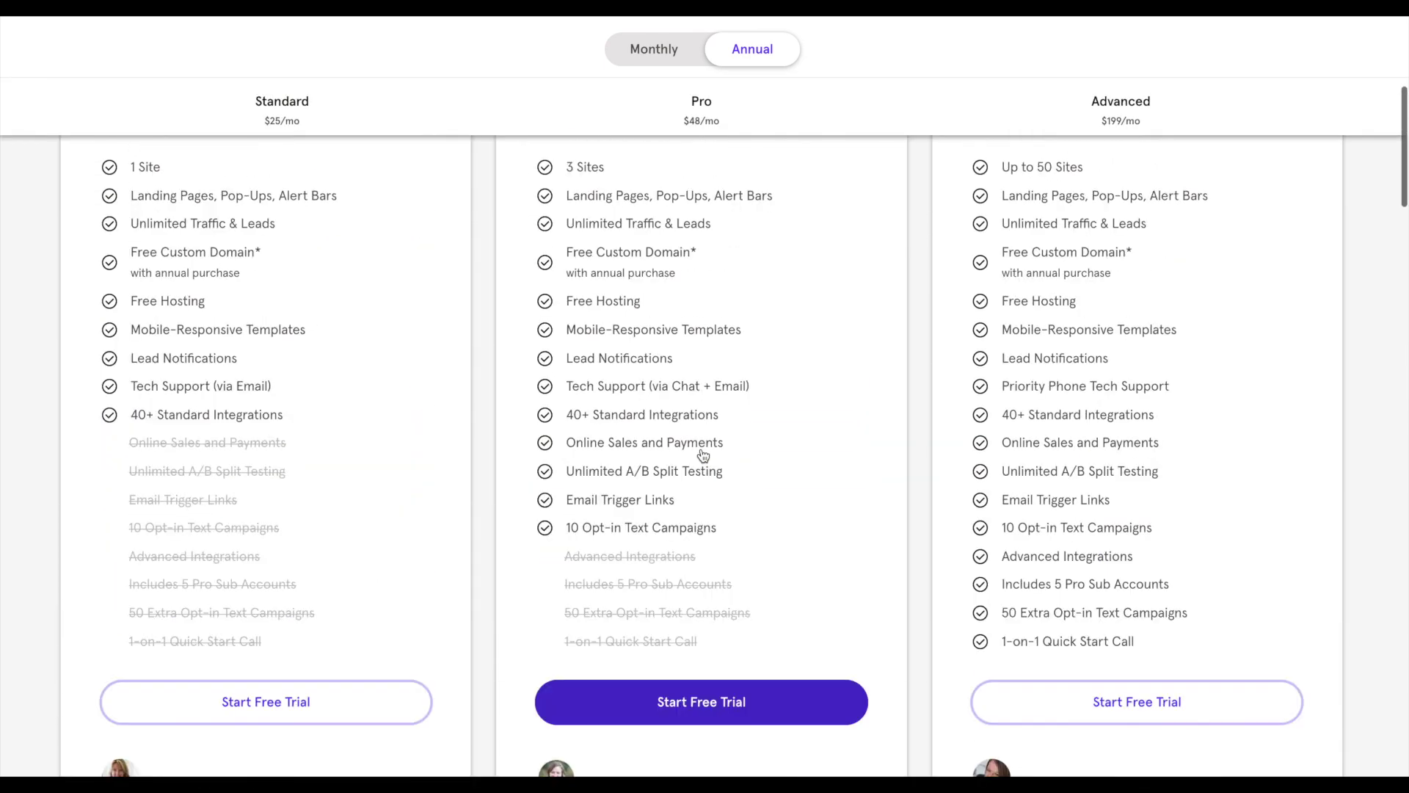
{"action": "scroll", "coordinate": [701, 449], "scroll_direction": "up", "scroll_amount": 2}
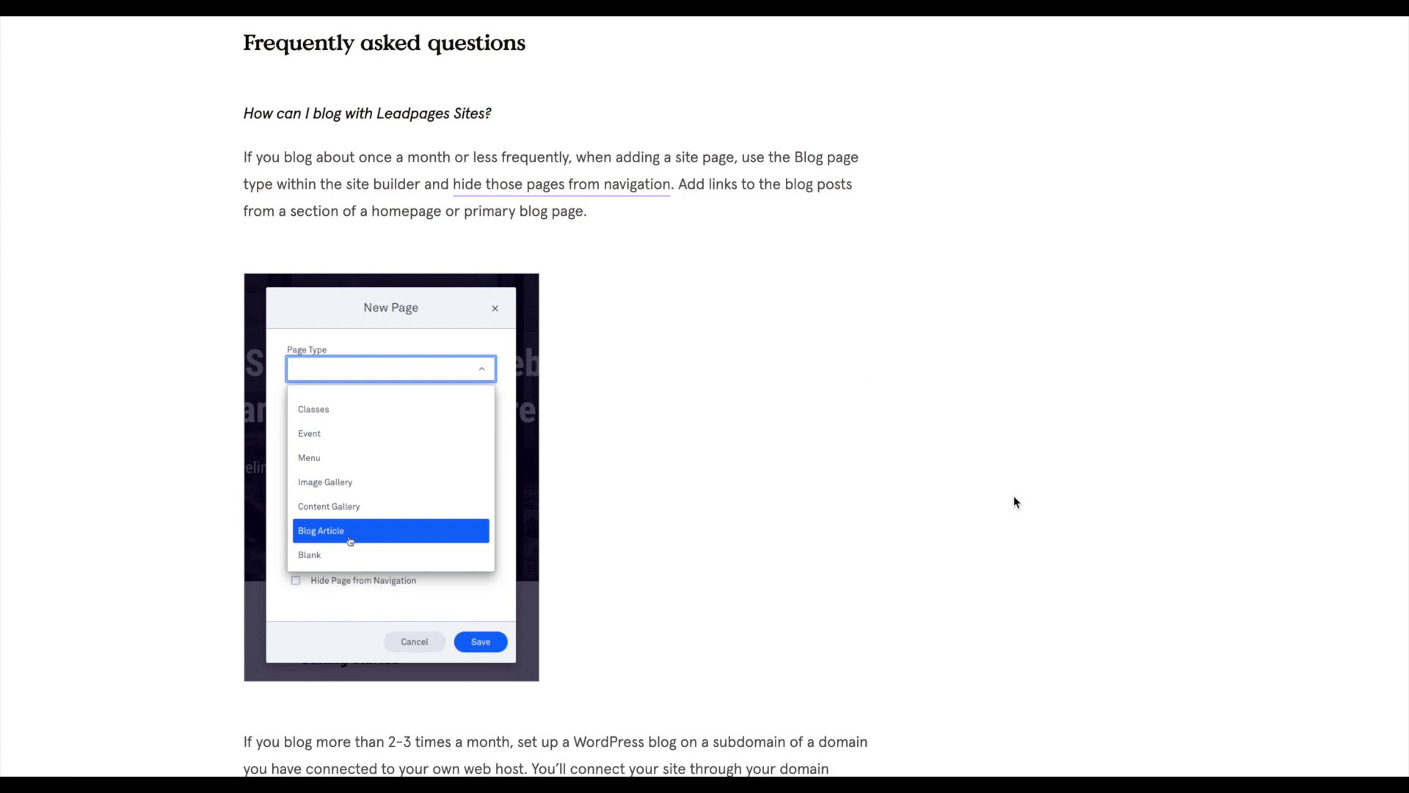
{"action": "left_click_drag", "start_coordinate": [510, 117], "coordinate": [239, 115]}
{"action": "left_click", "coordinate": [1003, 383]}
{"action": "left_click_drag", "start_coordinate": [244, 152], "coordinate": [537, 233]}
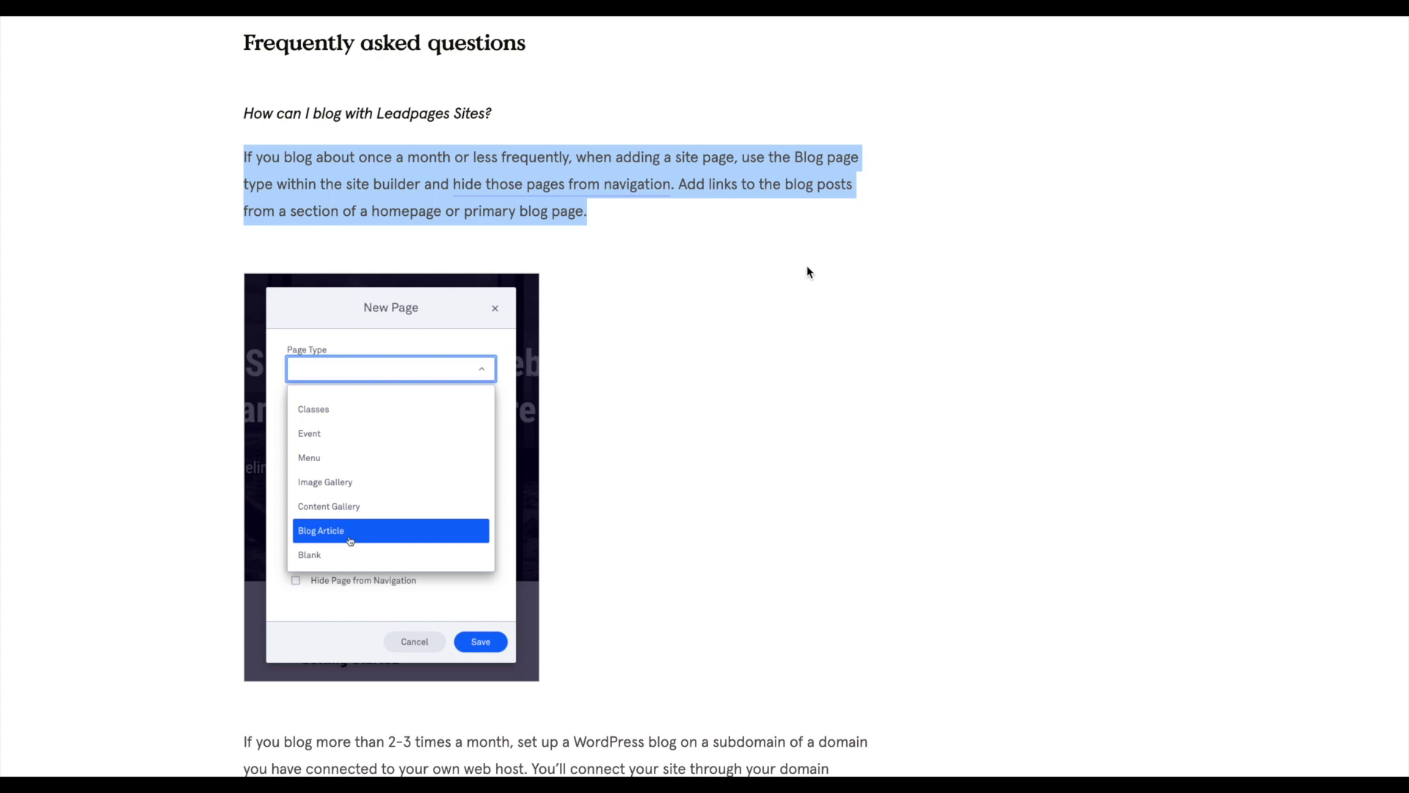
{"action": "scroll", "coordinate": [808, 269], "scroll_direction": "down", "scroll_amount": 1}
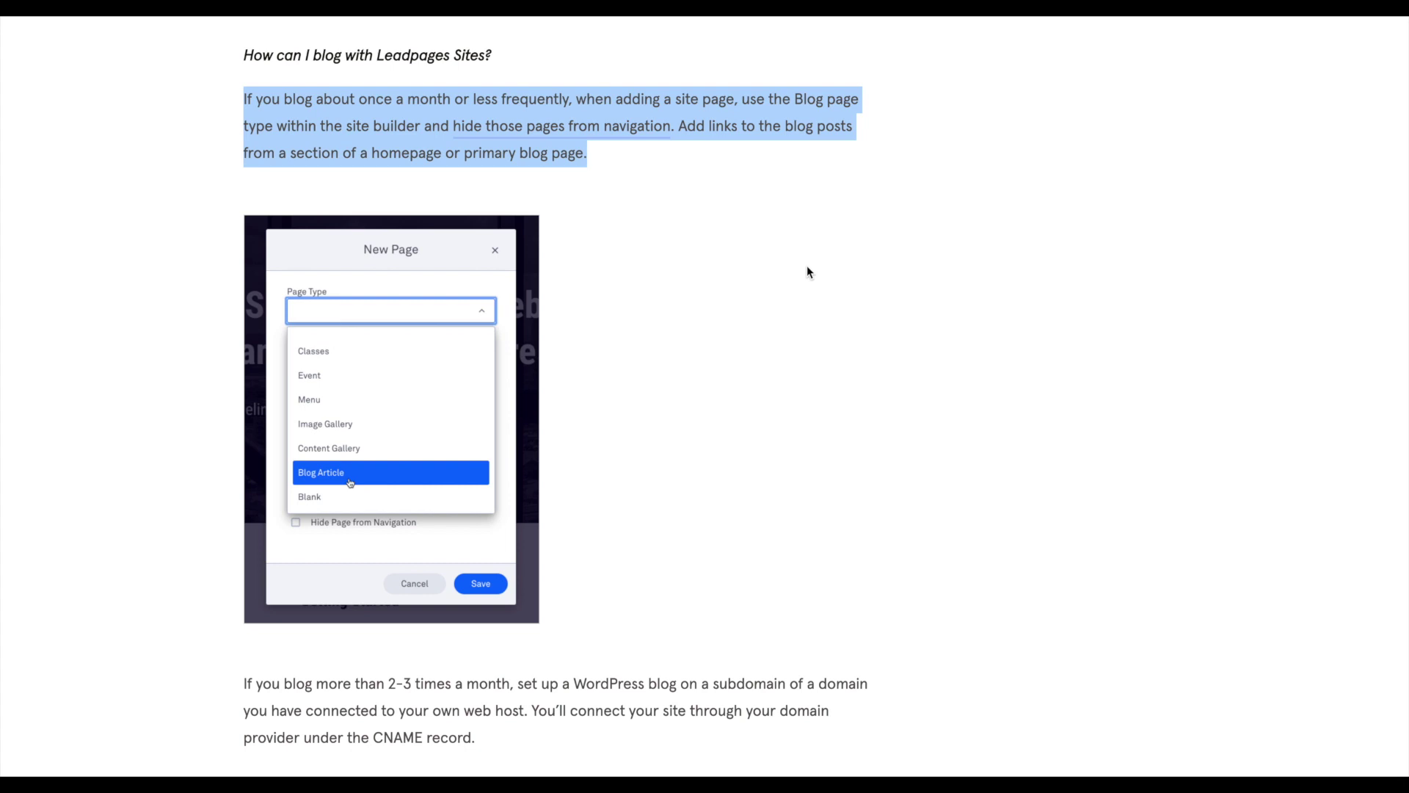
{"action": "scroll", "coordinate": [807, 273], "scroll_direction": "down", "scroll_amount": 4}
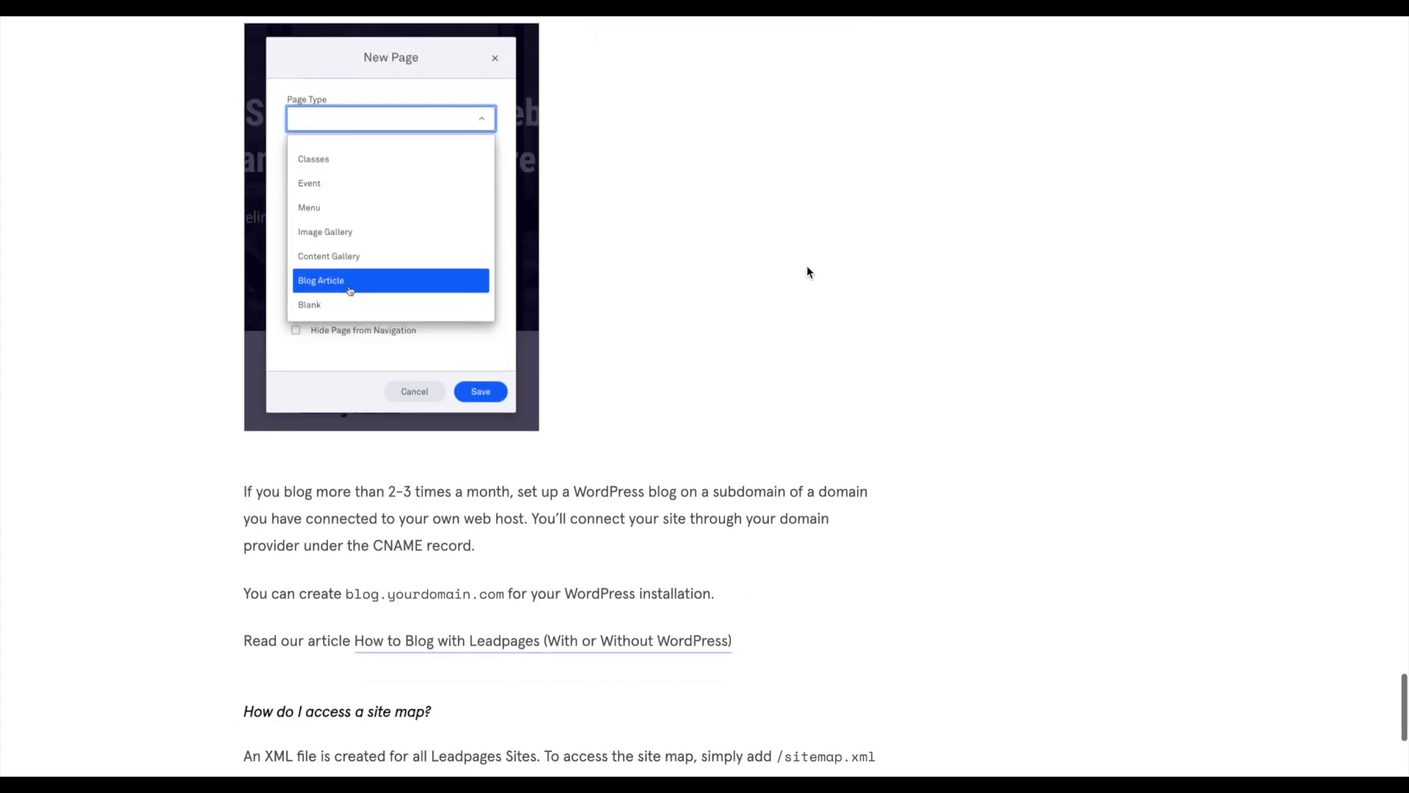
{"action": "left_click_drag", "start_coordinate": [495, 449], "coordinate": [232, 399]}
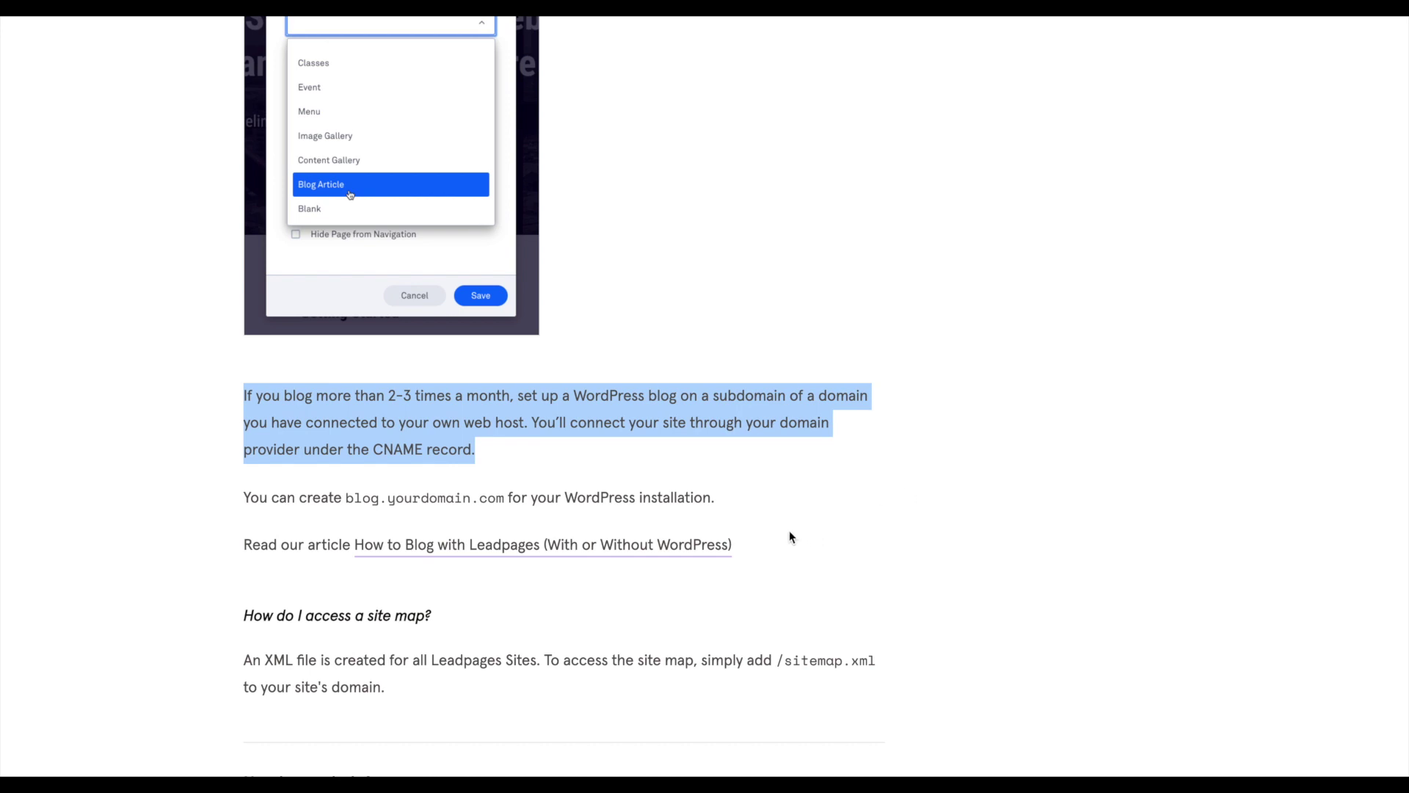
{"action": "left_click_drag", "start_coordinate": [346, 498], "coordinate": [502, 501]}
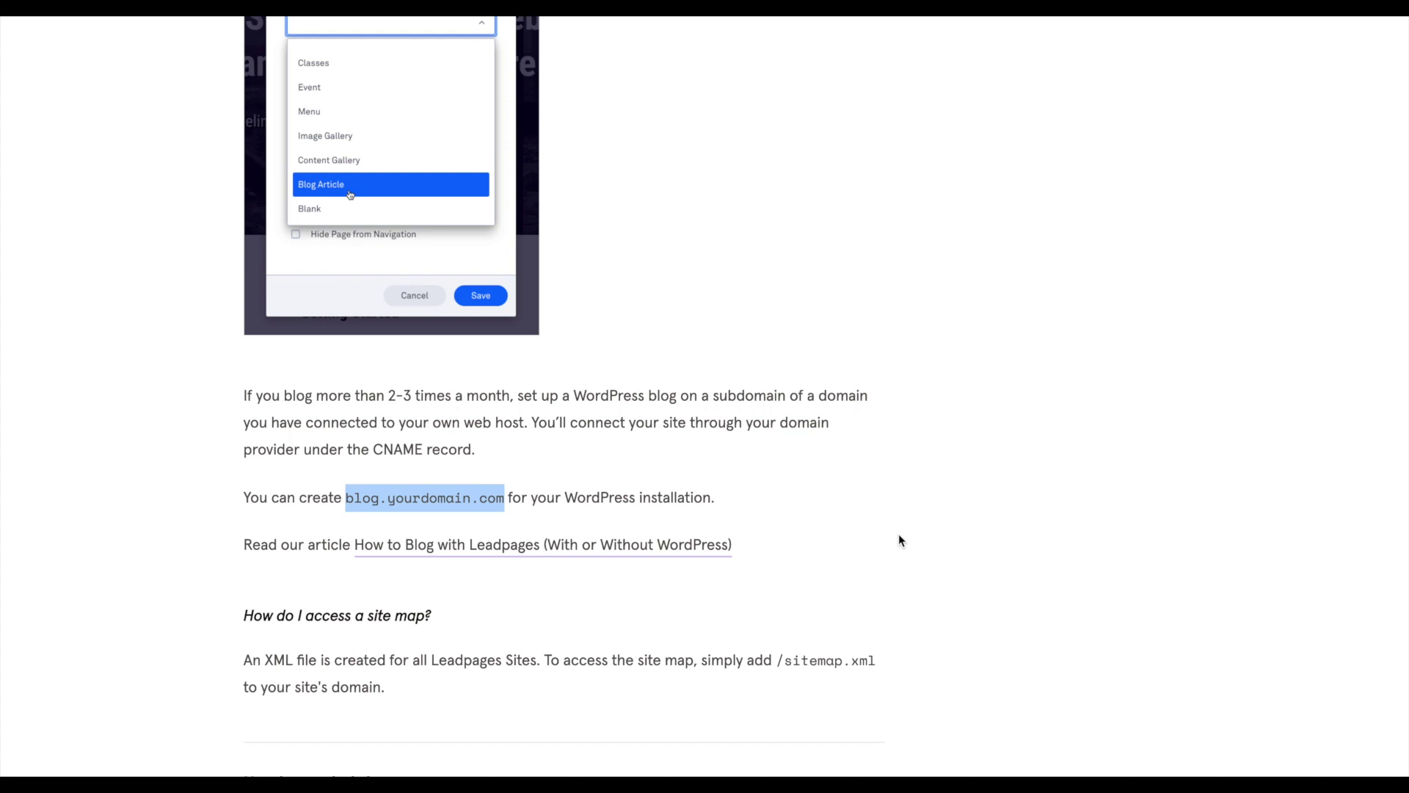
{"action": "scroll", "coordinate": [856, 295], "scroll_direction": "up", "scroll_amount": 4}
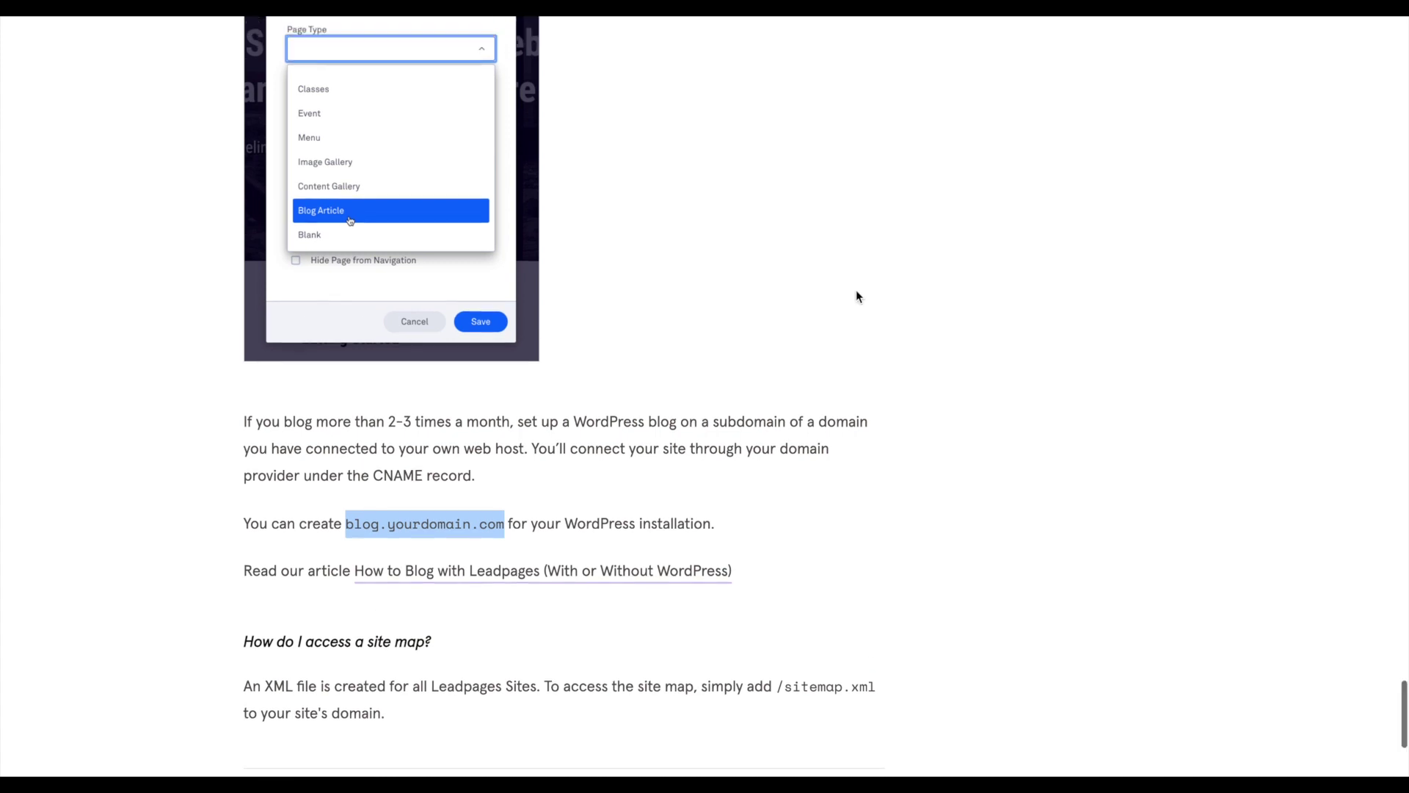
{"action": "scroll", "coordinate": [856, 296], "scroll_direction": "down", "scroll_amount": 3}
{"action": "scroll", "coordinate": [856, 297], "scroll_direction": "up", "scroll_amount": 1}
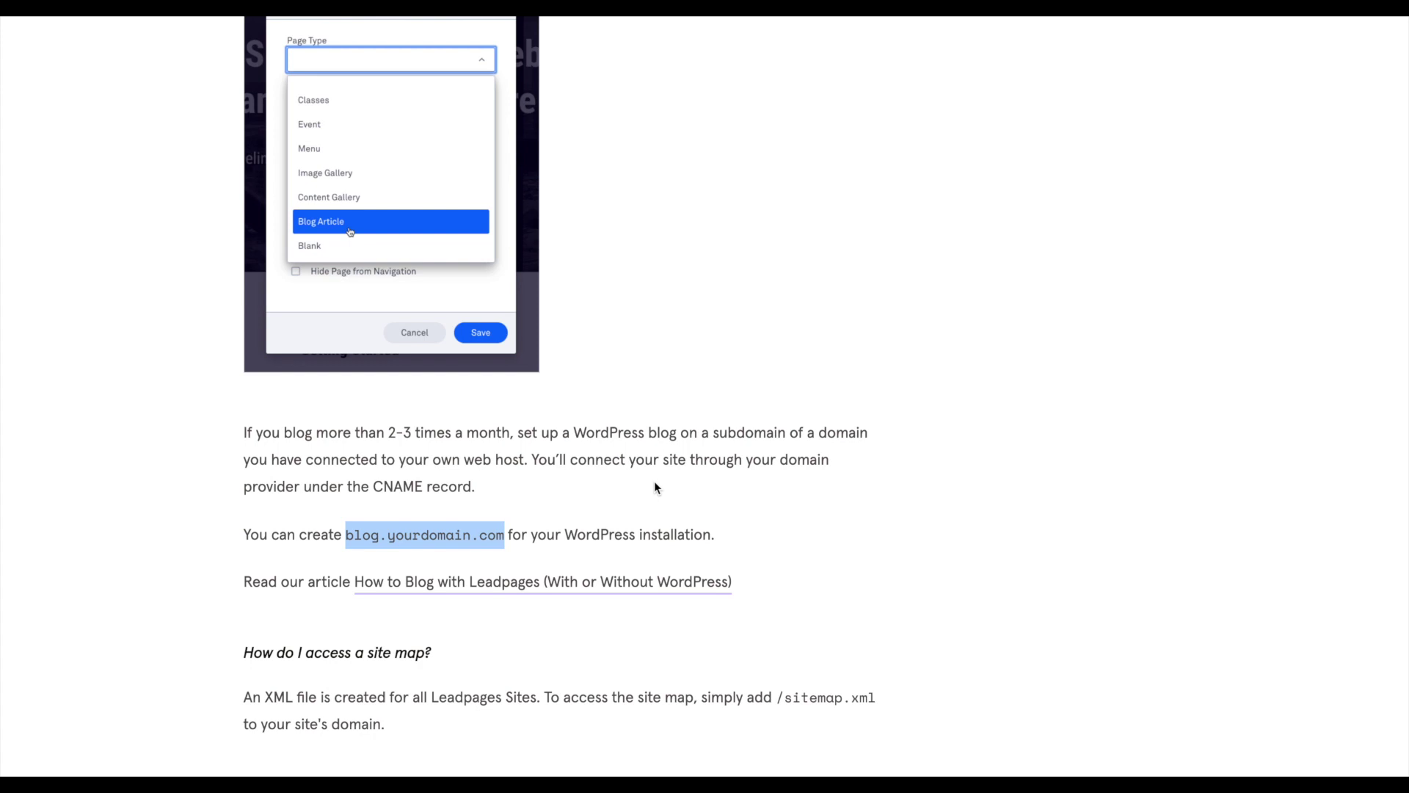